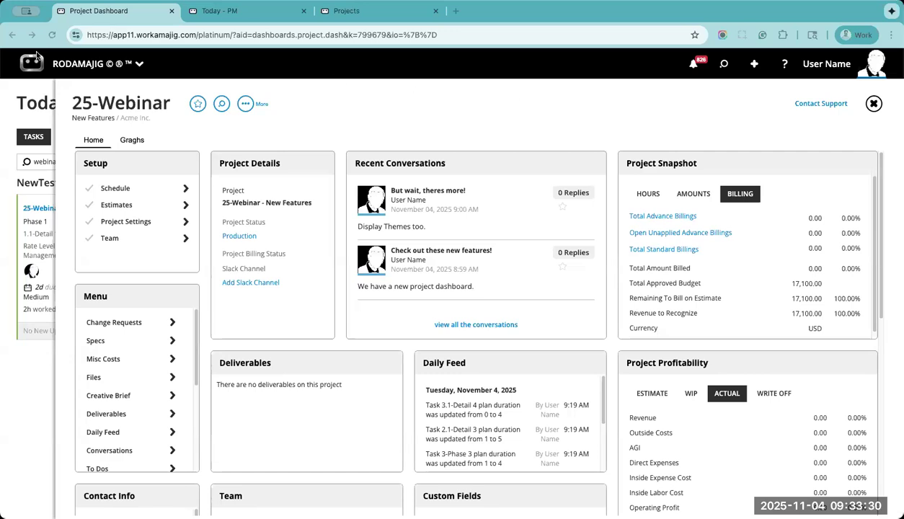
Step: Open Workamajig Labs from the admin/manager System Setup and review the enabled labs, including New Project Dashboard (BETA)
left_click(90, 65)
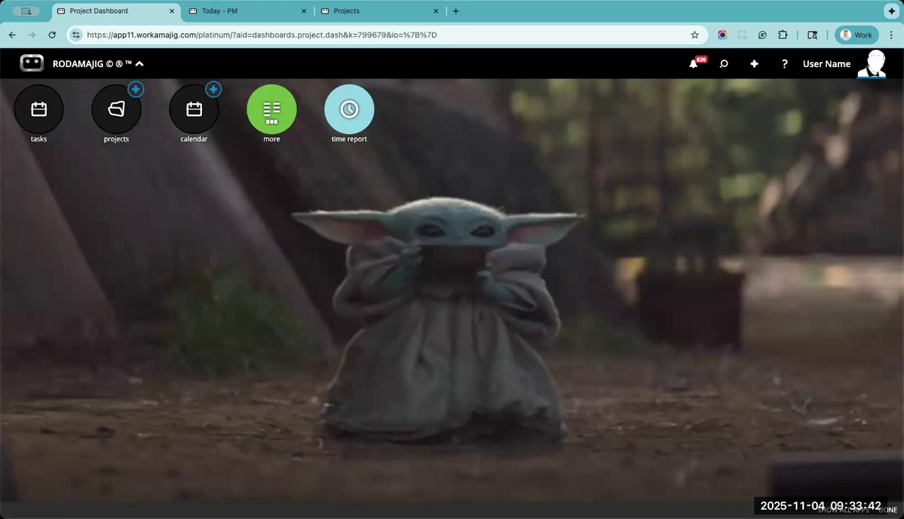
left_click(843, 510)
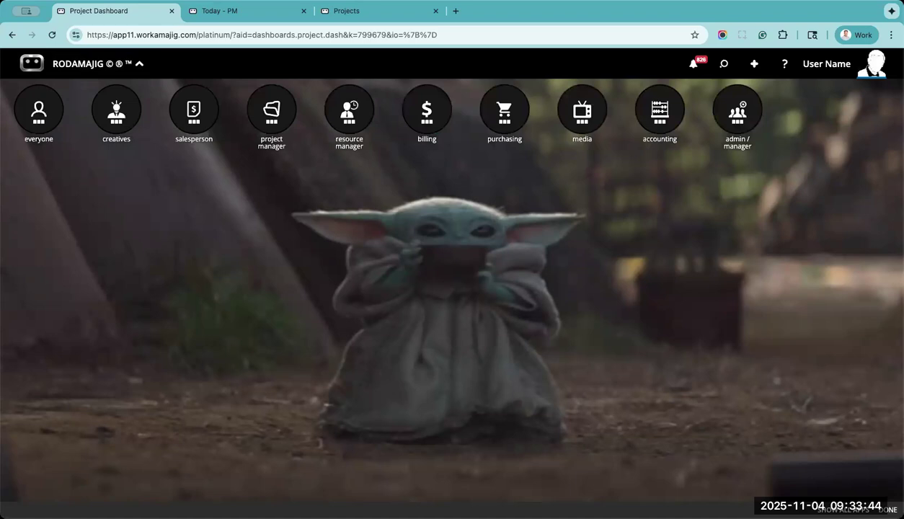
left_click(739, 114)
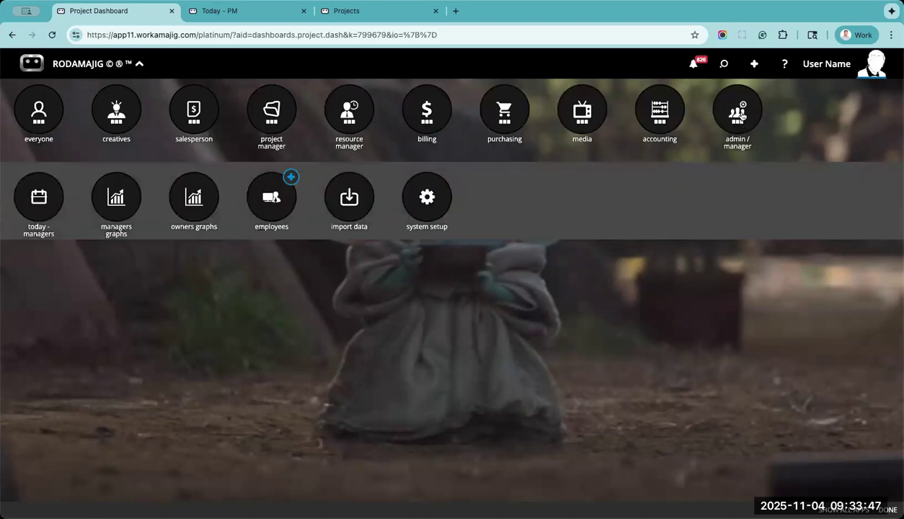
left_click(430, 204)
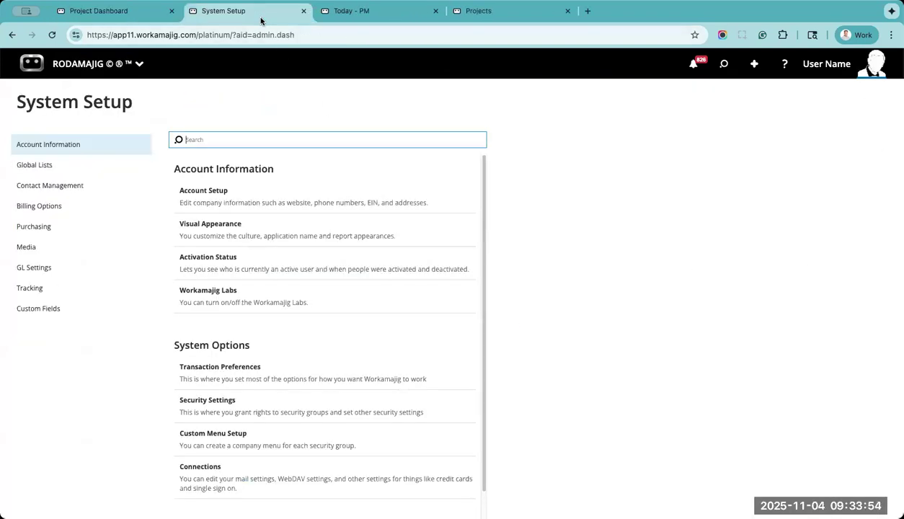
left_click(222, 300)
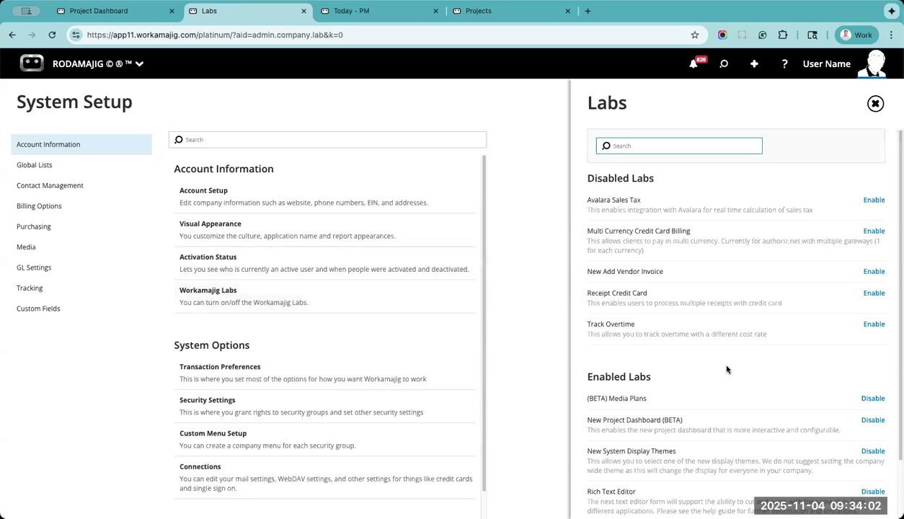
scroll(721, 367, "down", 2)
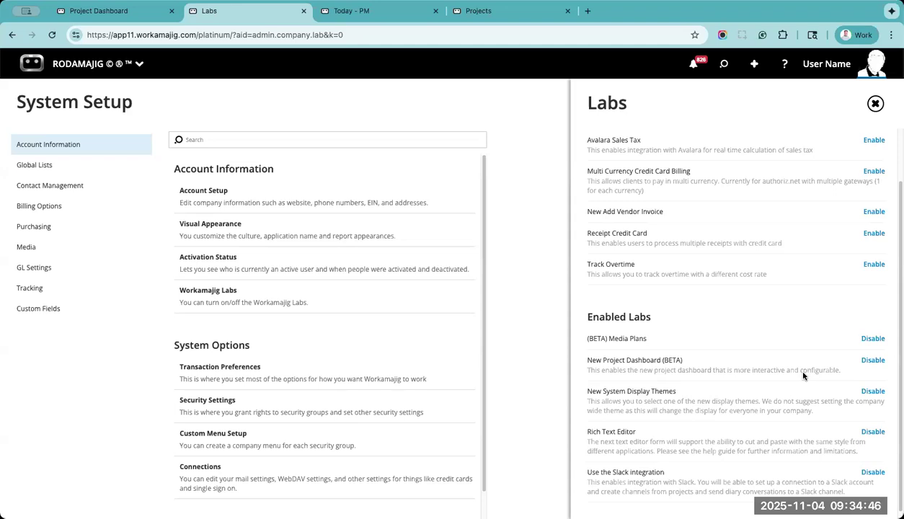
Step: Return to the 25-Webinar project dashboard, start editing it, and move the Project Details widget to the other side of Recent Conversations
left_click(127, 16)
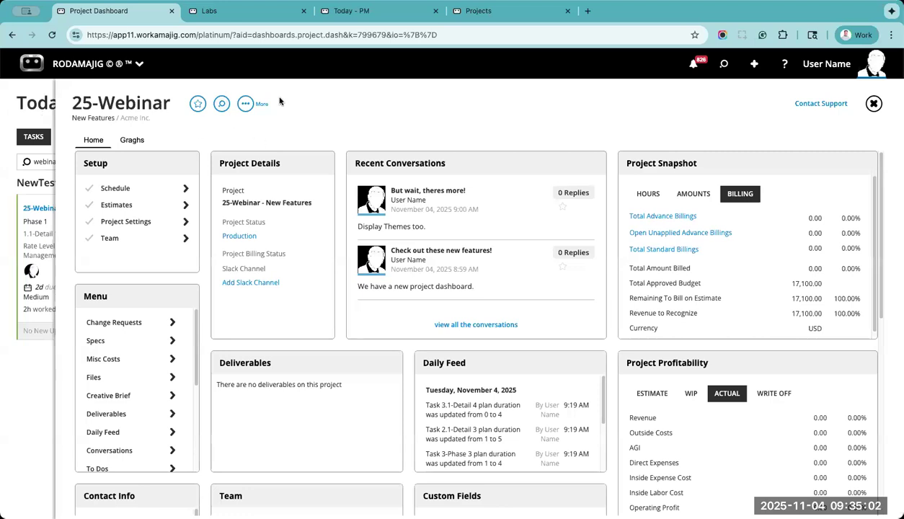
left_click(247, 105)
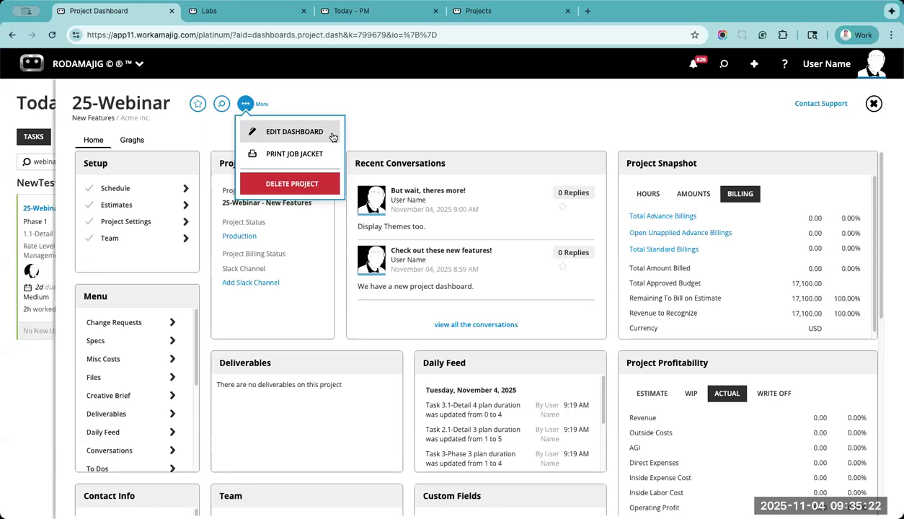
left_click(296, 131)
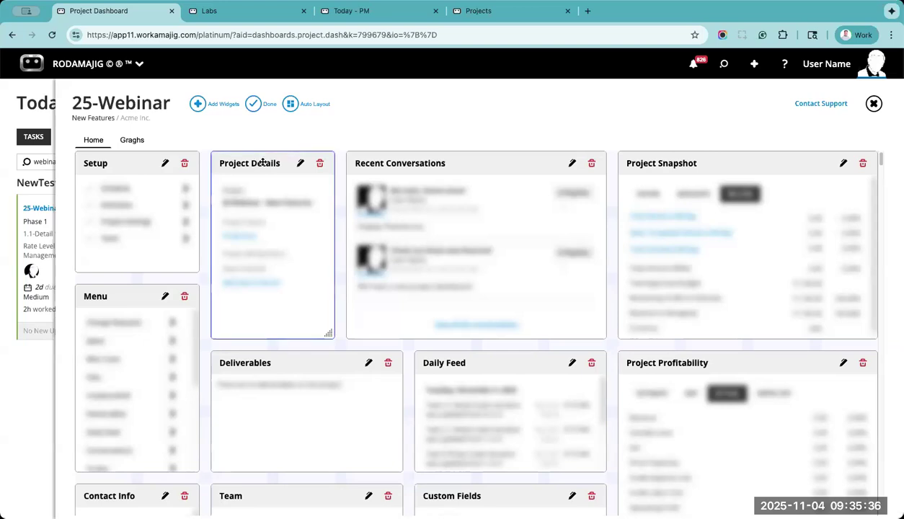
mouse_move(262, 163)
left_mouse_down()
mouse_move(506, 191)
mouse_move(592, 177)
mouse_move(538, 165)
mouse_move(276, 165)
left_mouse_up()
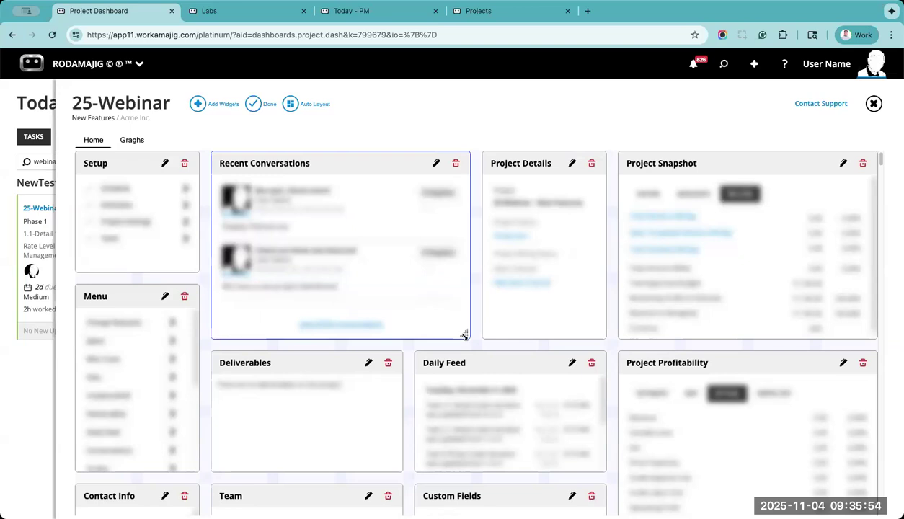
Step: Try stretching the Recent Conversations widget across the full row, restore its narrower width, and finish editing the dashboard
left_click_drag(465, 335, 874, 343)
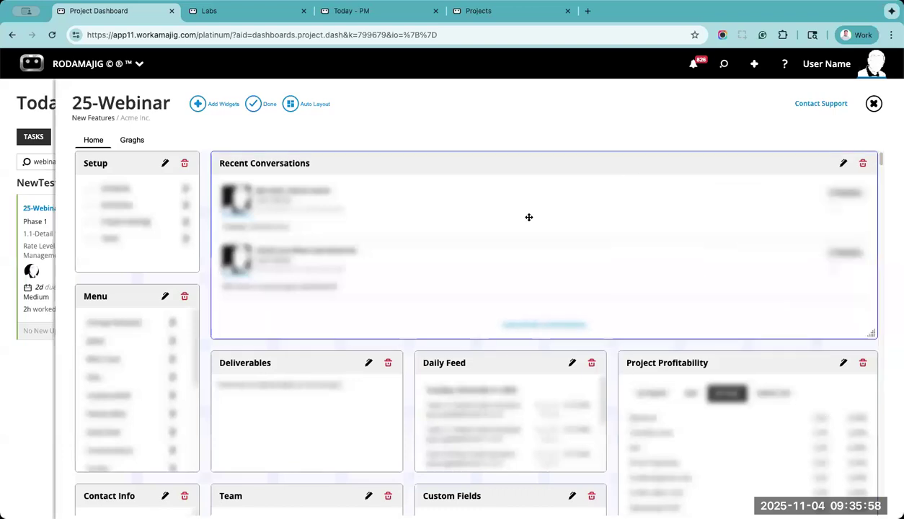
left_click_drag(872, 334, 462, 333)
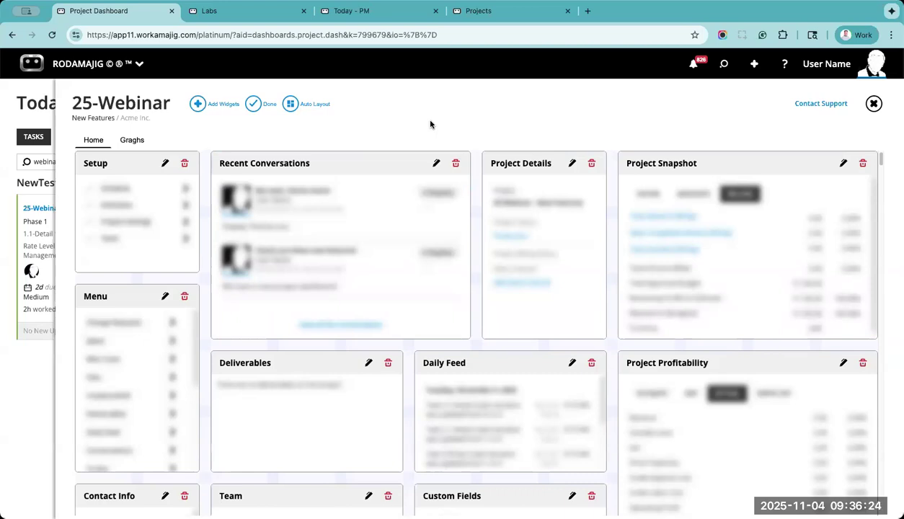
left_click(254, 108)
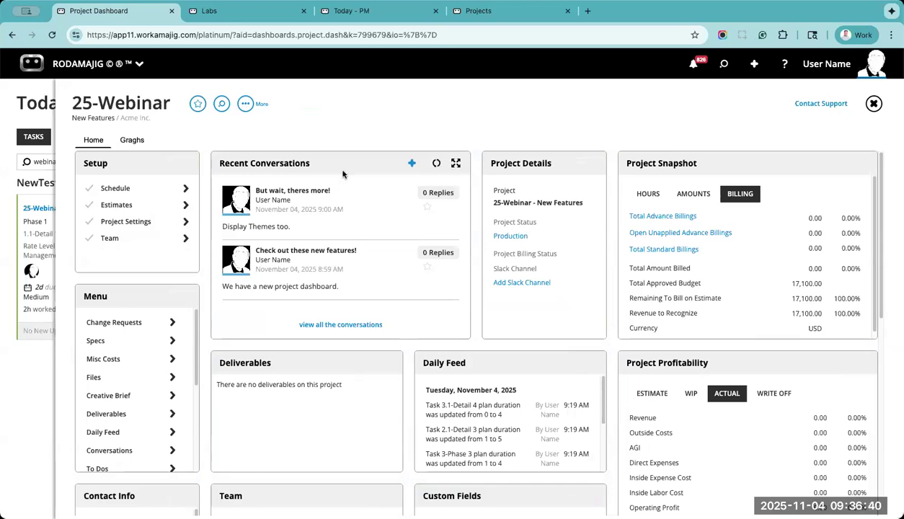
Step: Preview the new post form and the expanded view of the Recent Conversations widget, and return to the full 25-Webinar dashboard
left_click(413, 165)
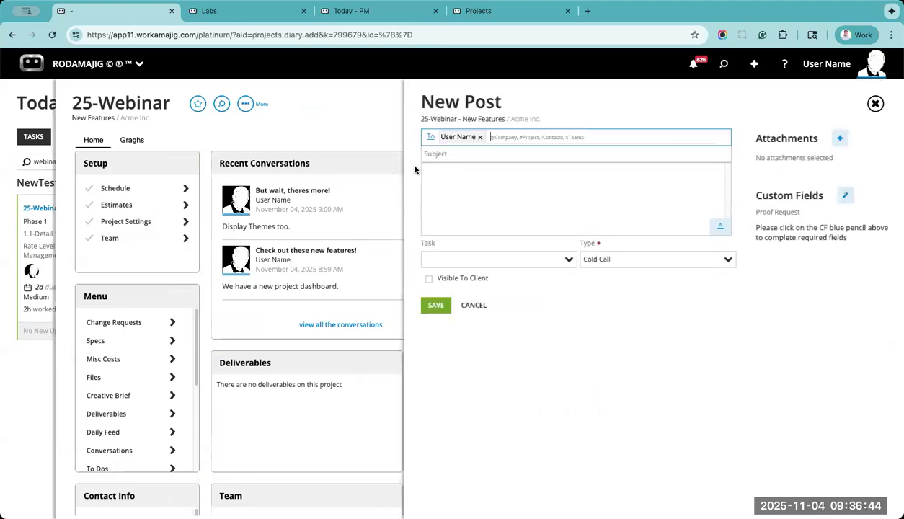
left_click(873, 104)
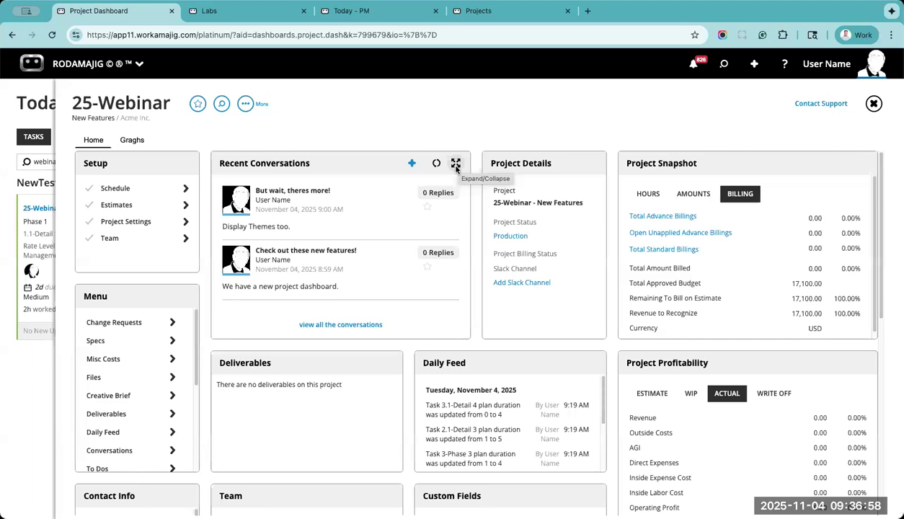
left_click(456, 164)
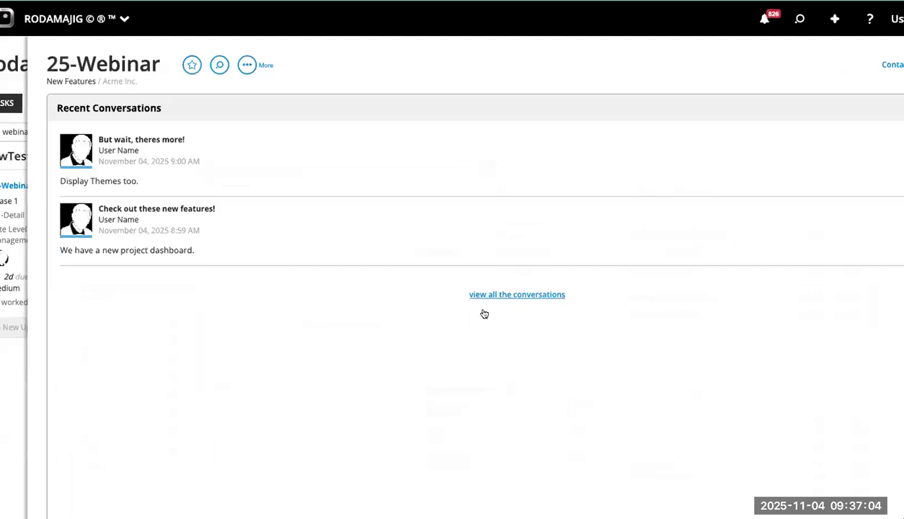
left_click(875, 110)
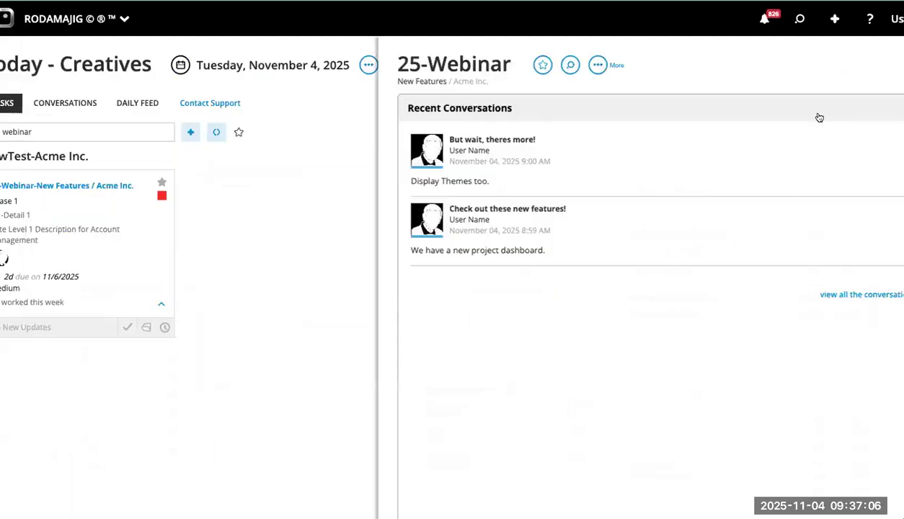
left_click(78, 211)
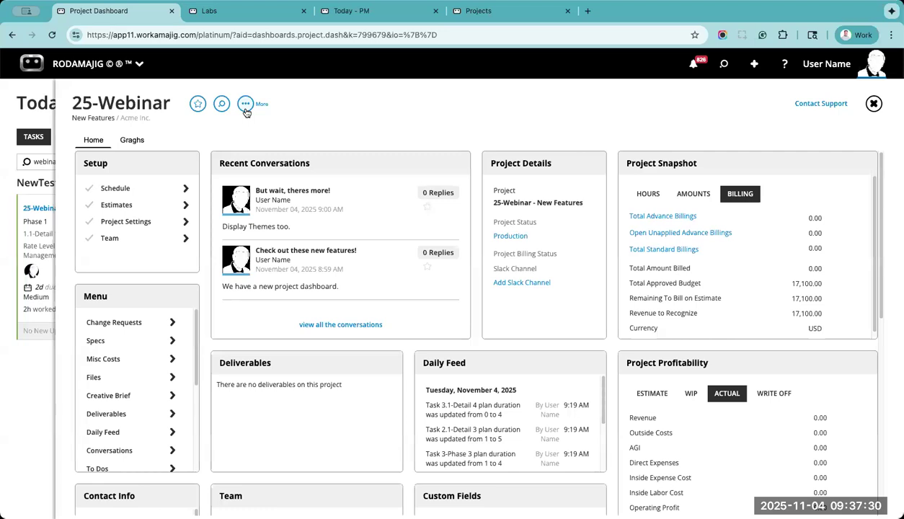
Step: Edit the dashboard and browse the widgets and datasets available to add, leaving edit mode without adding any
left_click(245, 105)
left_click(283, 131)
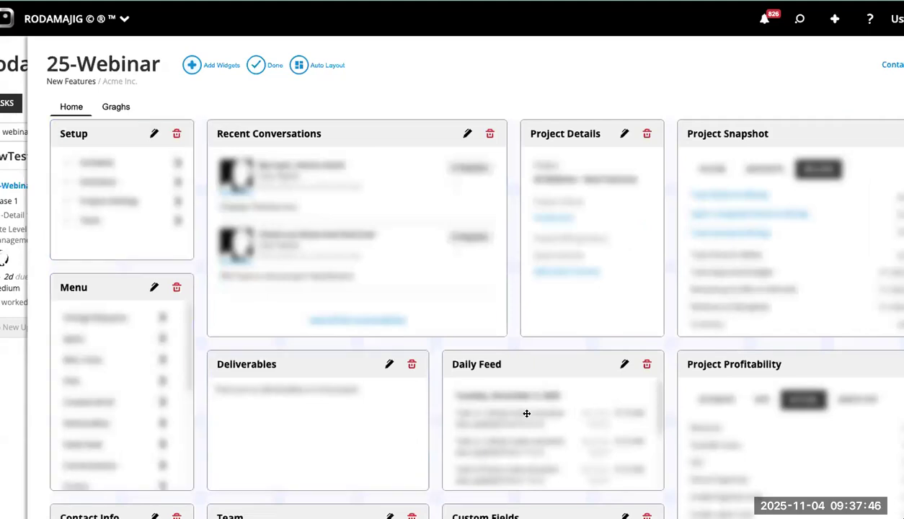
left_click(191, 65)
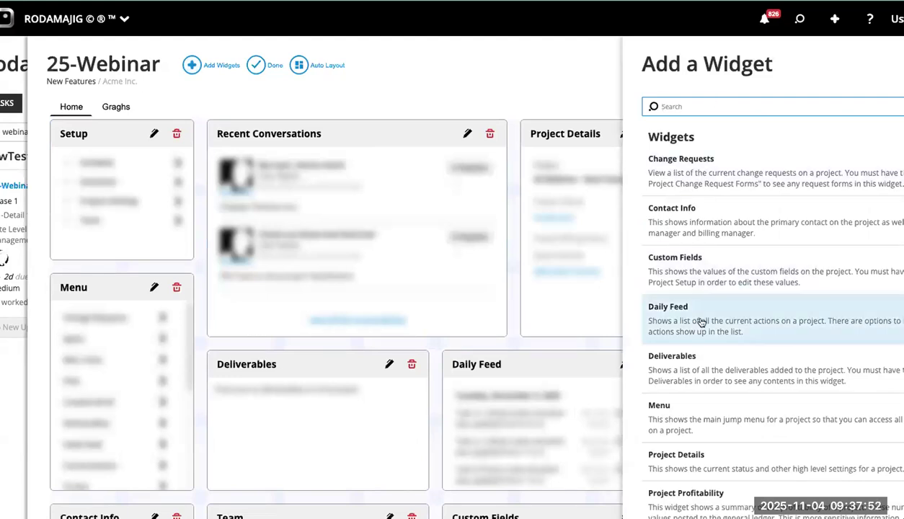
scroll(722, 349, "down", 5)
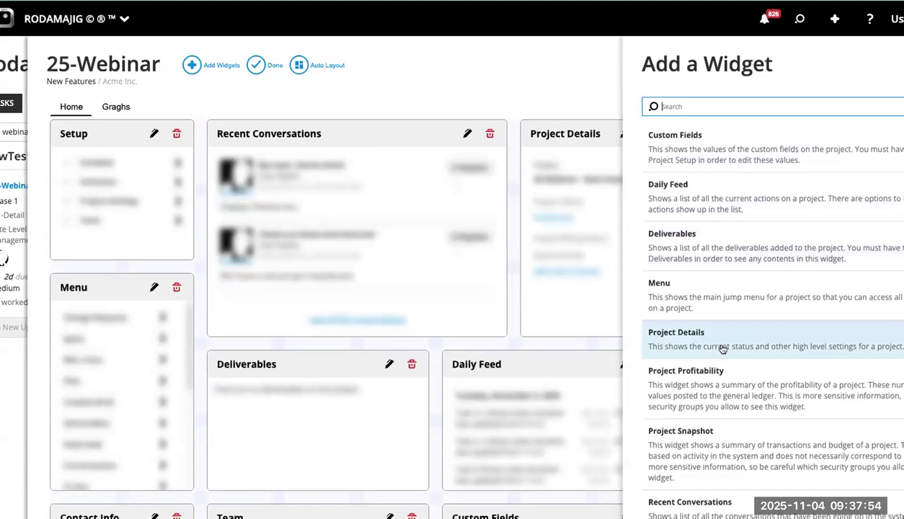
scroll(722, 349, "down", 1)
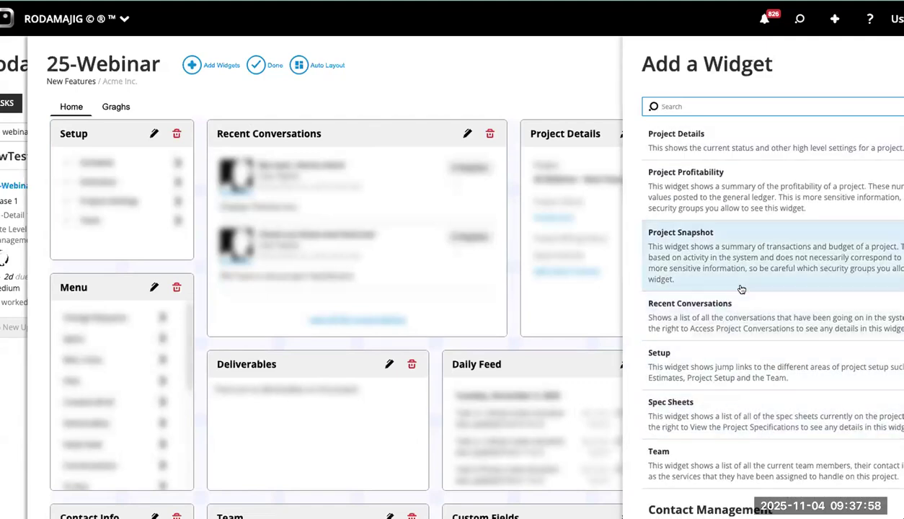
scroll(740, 289, "up", 3)
scroll(740, 289, "down", 6)
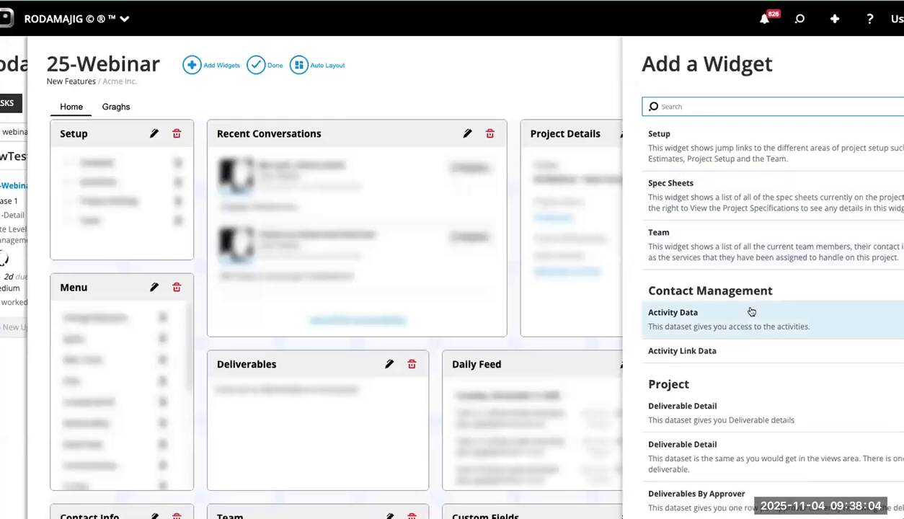
scroll(755, 407, "down", 3)
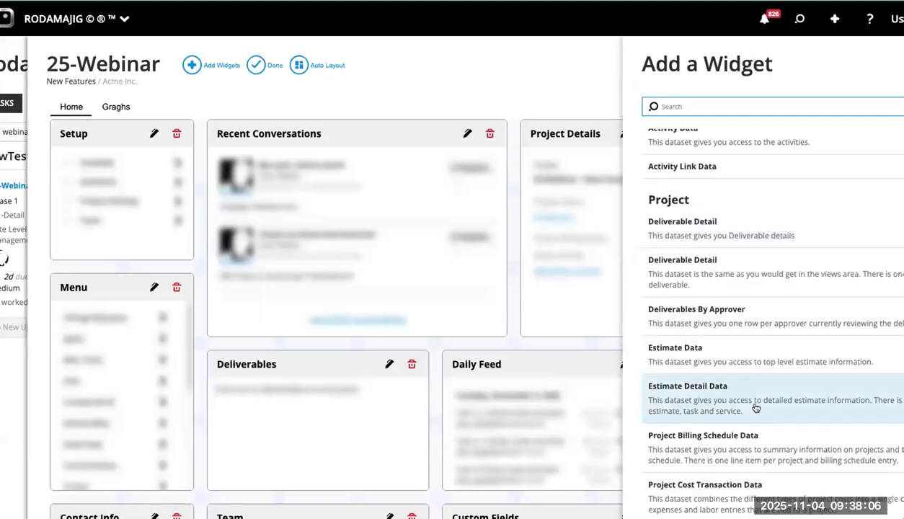
scroll(755, 407, "down", 2)
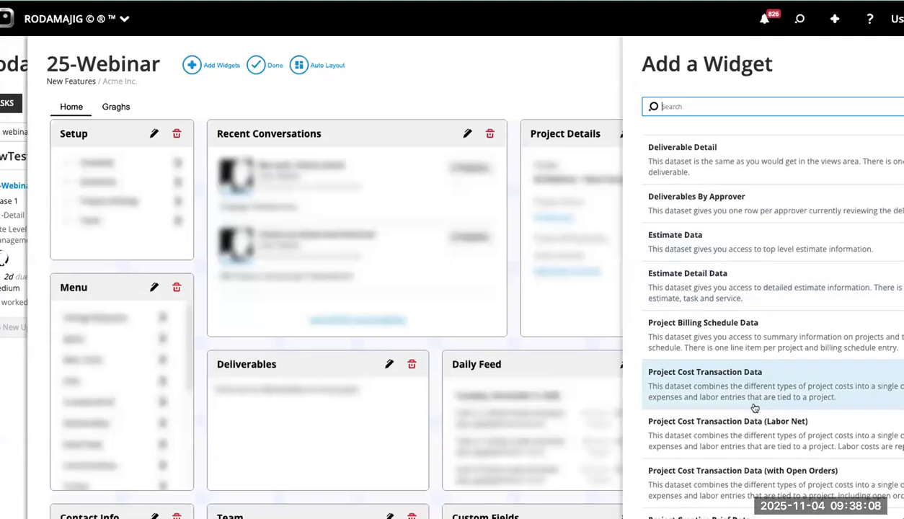
scroll(754, 408, "down", 1)
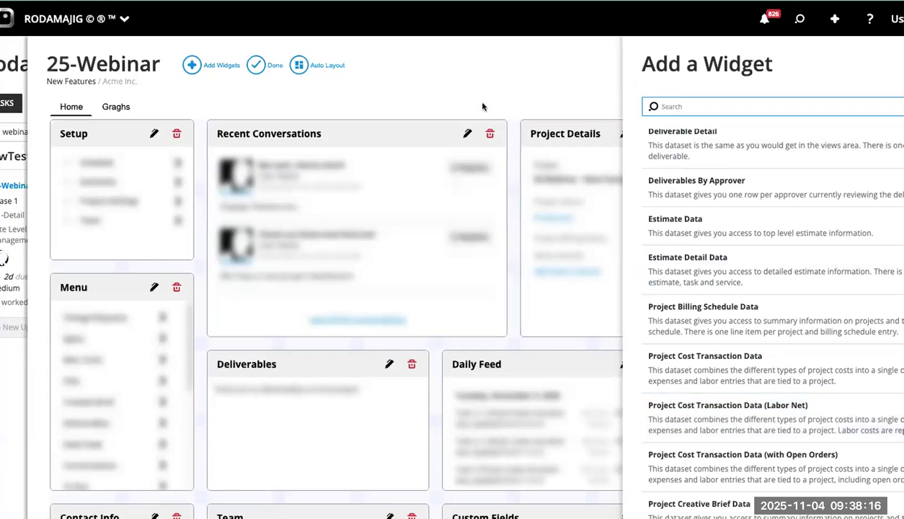
left_click(876, 106)
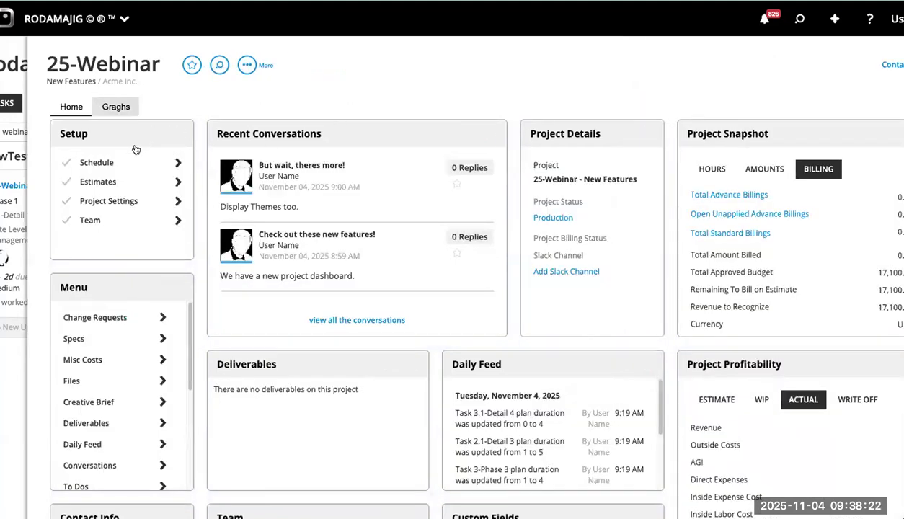
Step: Show the Graghs page of the 25-Webinar dashboard and put it into edit mode
left_click(119, 108)
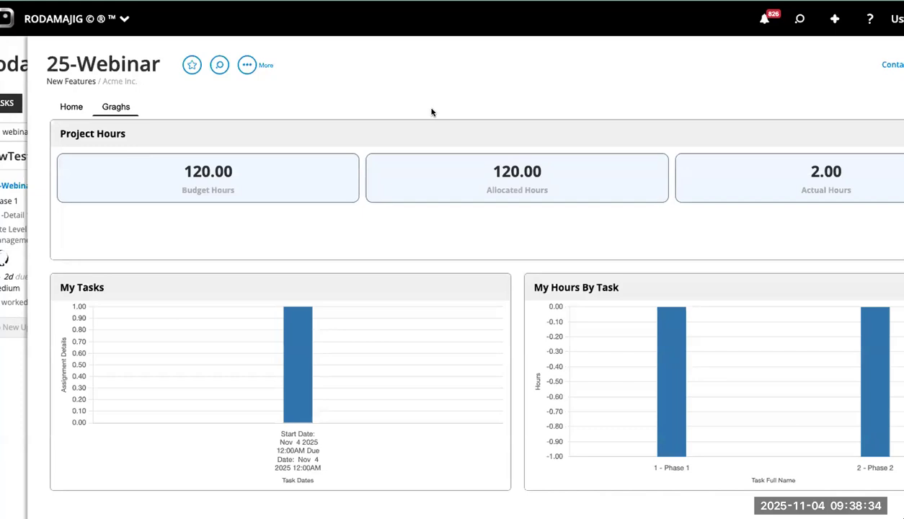
left_click(71, 106)
left_click(247, 65)
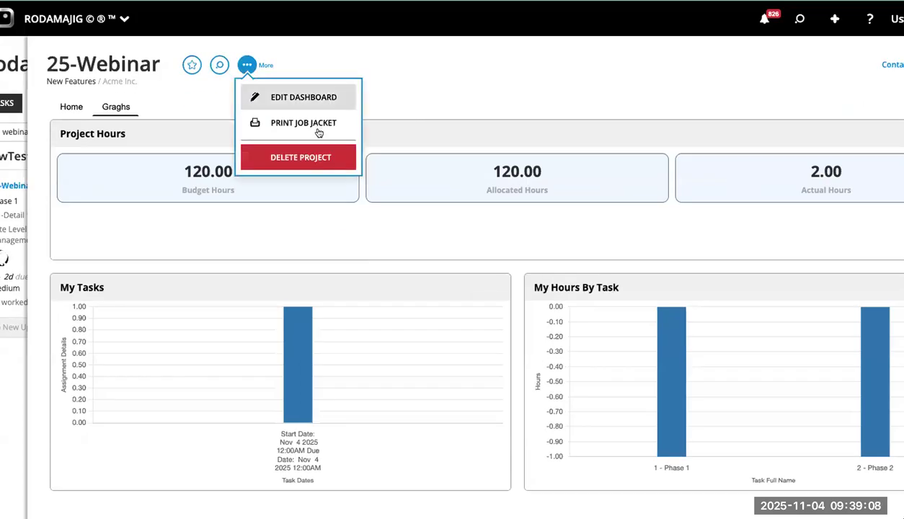
left_click(309, 98)
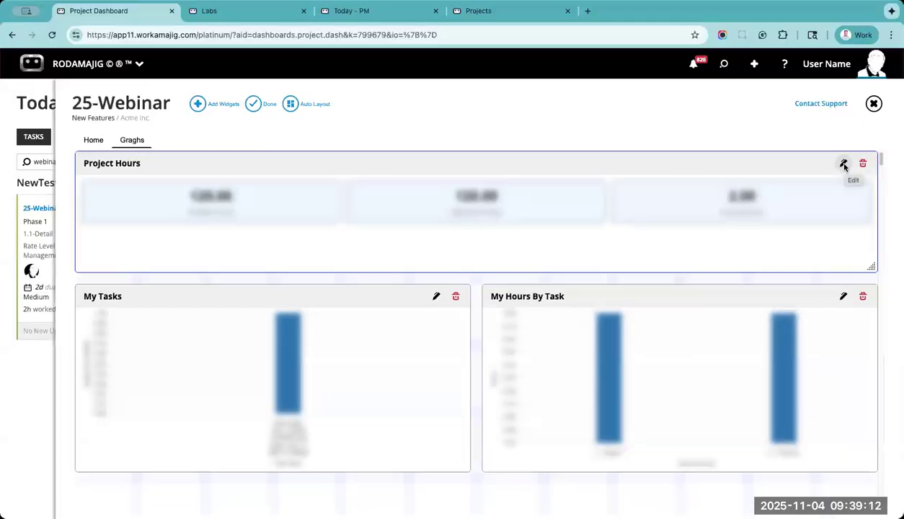
Step: Open the Project Hours widget for editing and examine its settings and dataset, metric layout, and filters
left_click(844, 165)
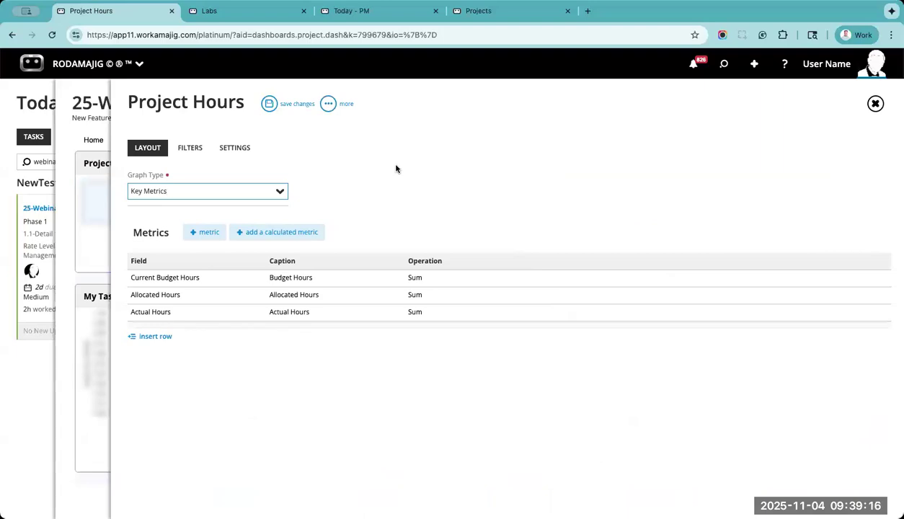
left_click(229, 149)
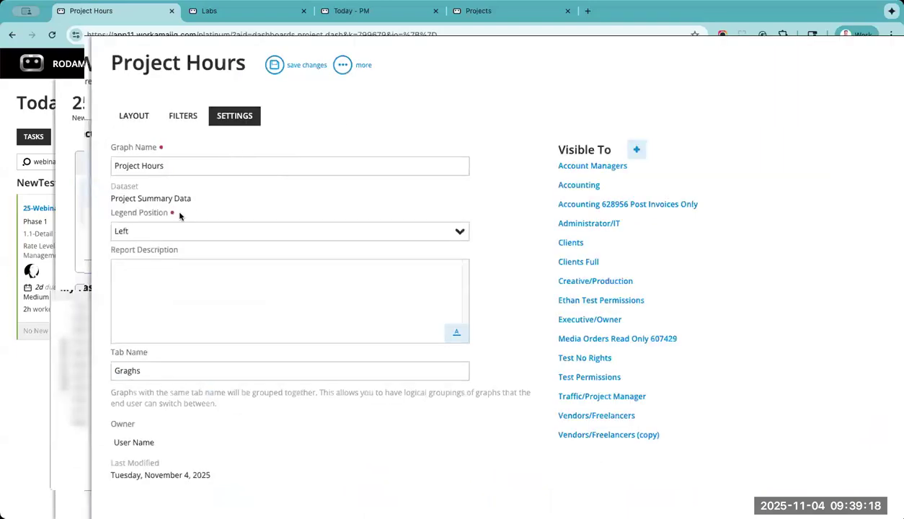
triple_click(161, 200)
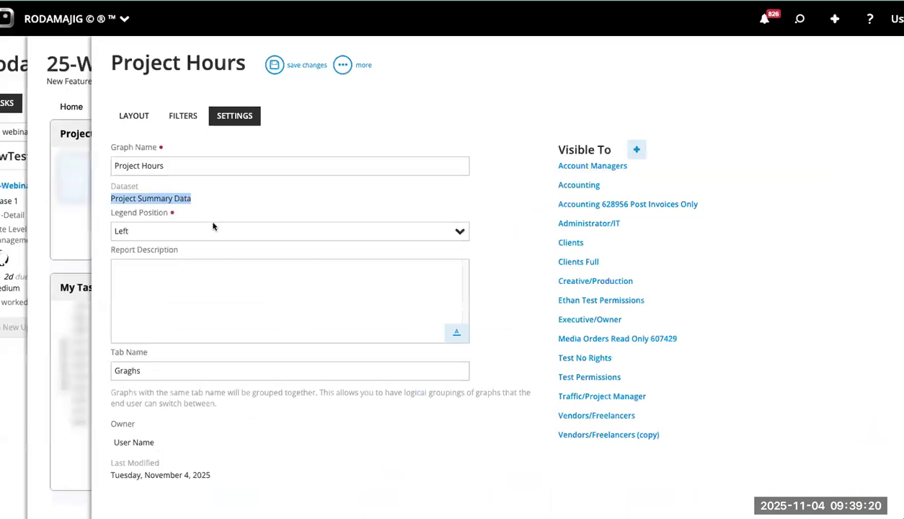
left_click(144, 116)
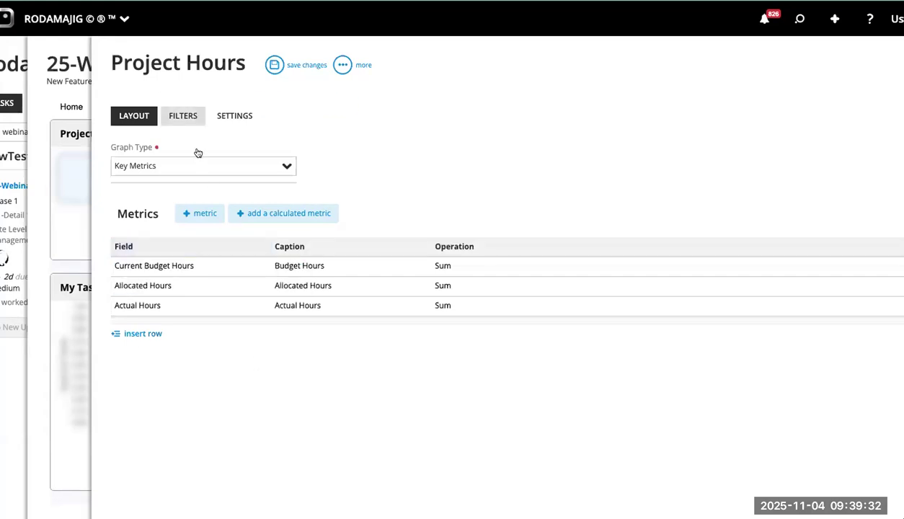
left_click(183, 116)
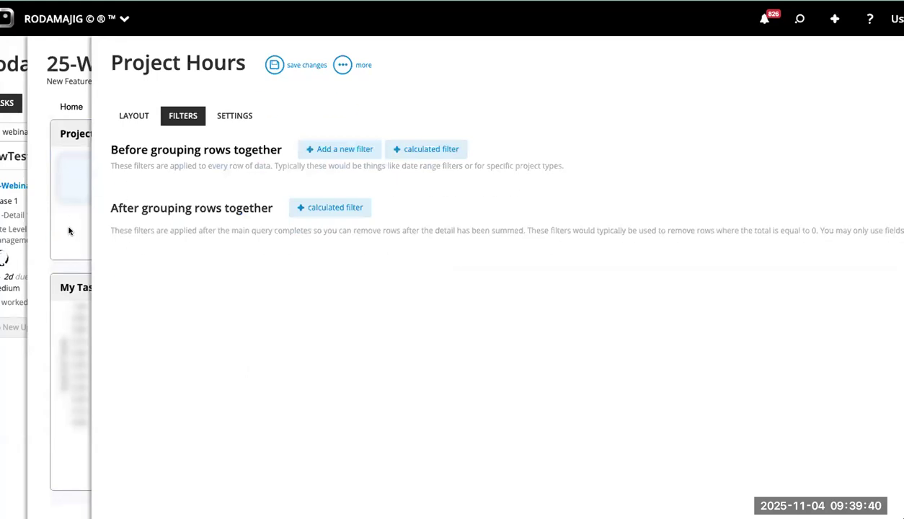
Step: Review the Project Hours widget's key metrics layout, close its editor, and leave edit mode on the Graghs page
left_click(133, 116)
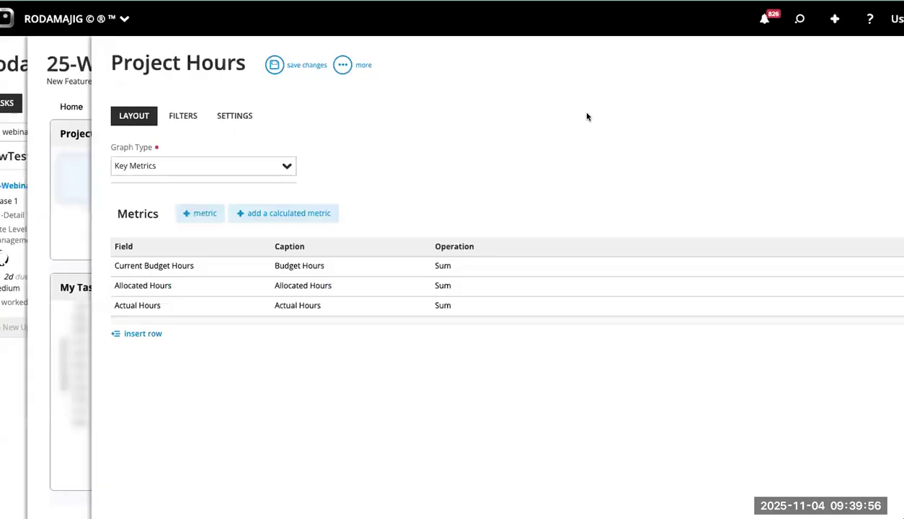
left_click(875, 110)
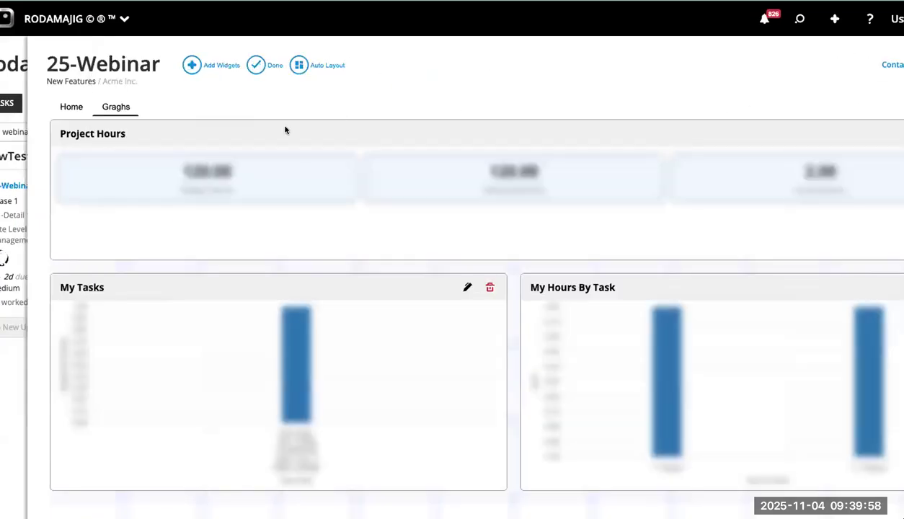
left_click(257, 109)
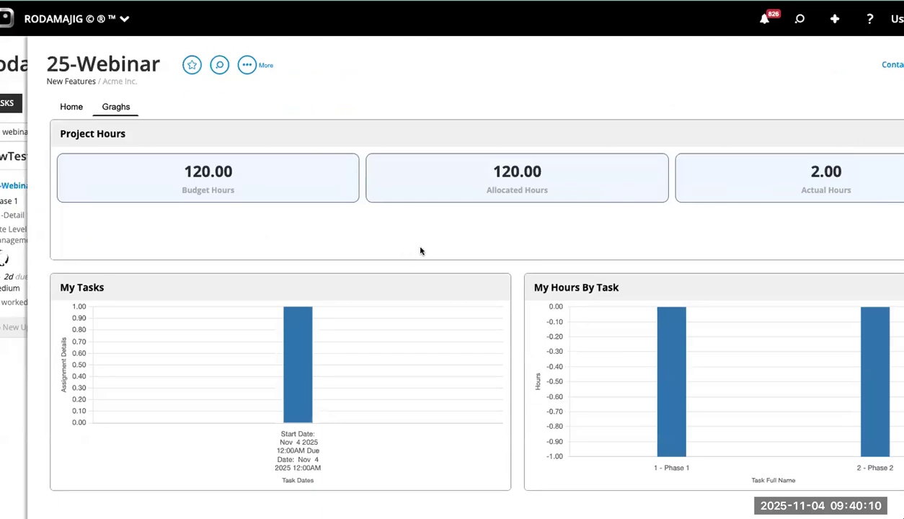
Step: Return to the Home page of the 25-Webinar dashboard and look through its widgets
left_click(71, 107)
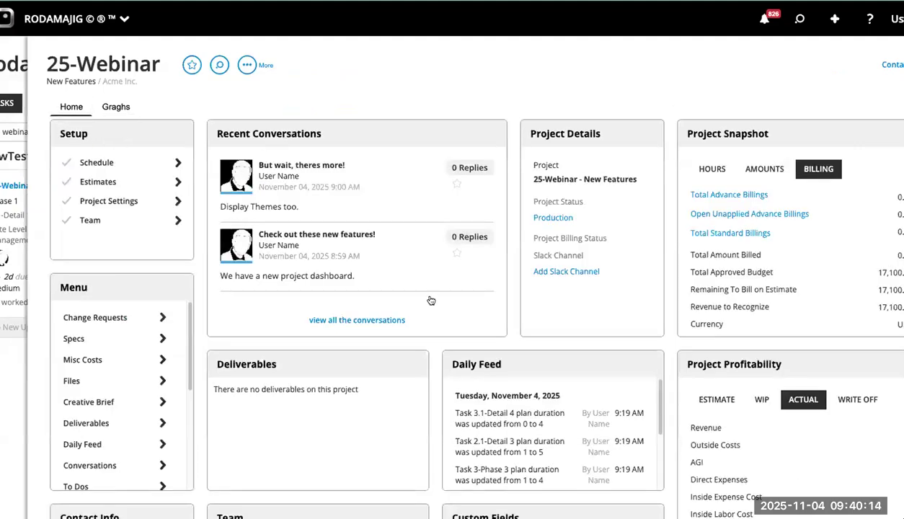
scroll(500, 343, "down", 8)
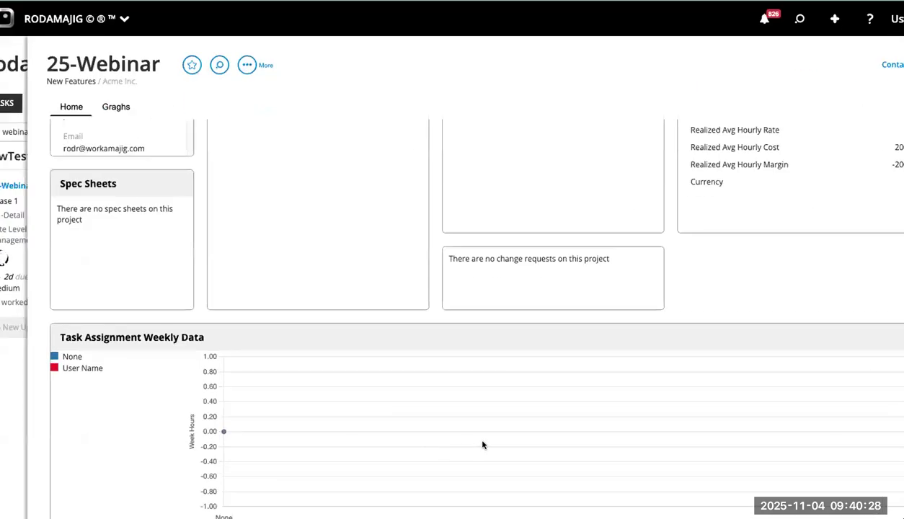
scroll(486, 444, "up", 5)
scroll(486, 444, "up", 3)
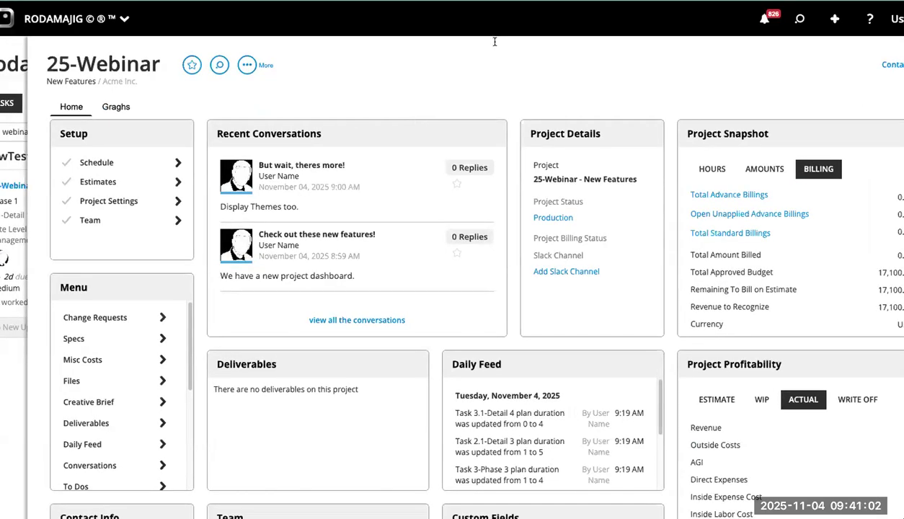
Step: Switch to the Projects list, clear its search, and open the 10-C-MCDS-0012 project dashboard
left_click(506, 10)
key("ctrl+a")
key("BackSpace")
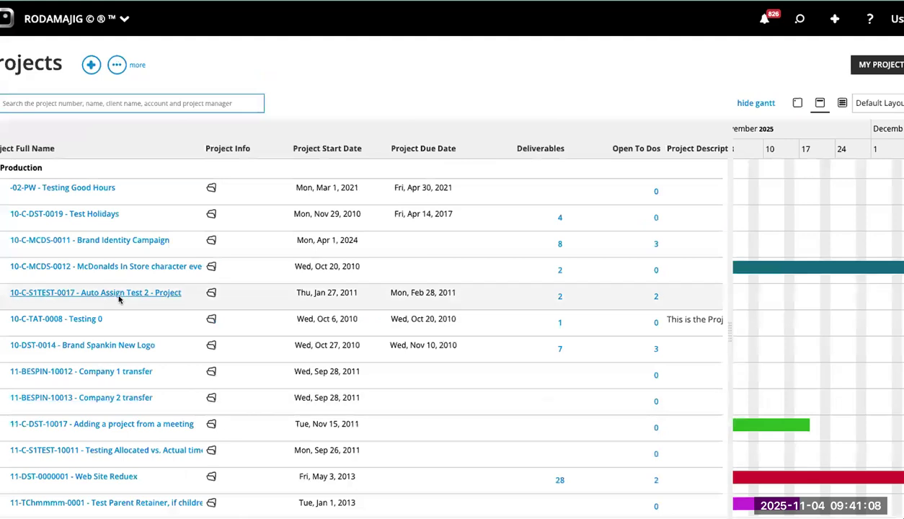
left_click(124, 283)
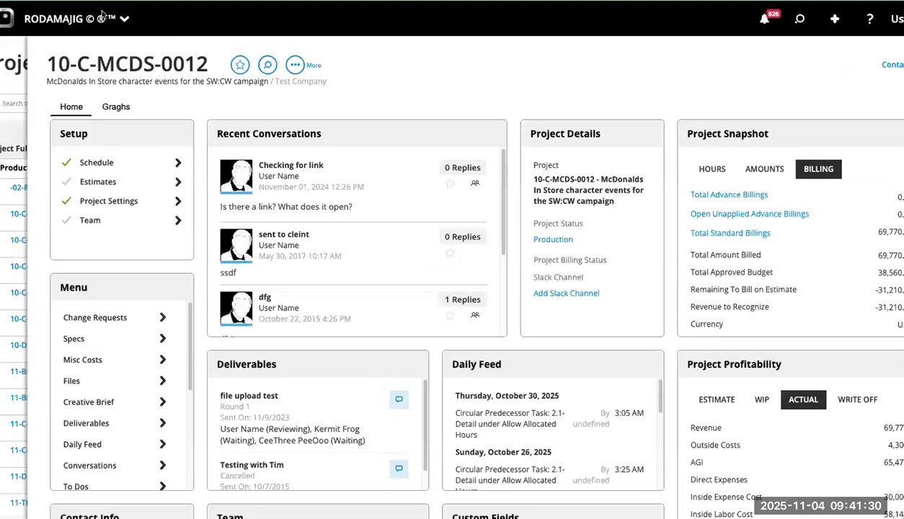
Step: Switch back to the 25-Webinar dashboard, close it to the Today page, and reopen the project
left_click(103, 2)
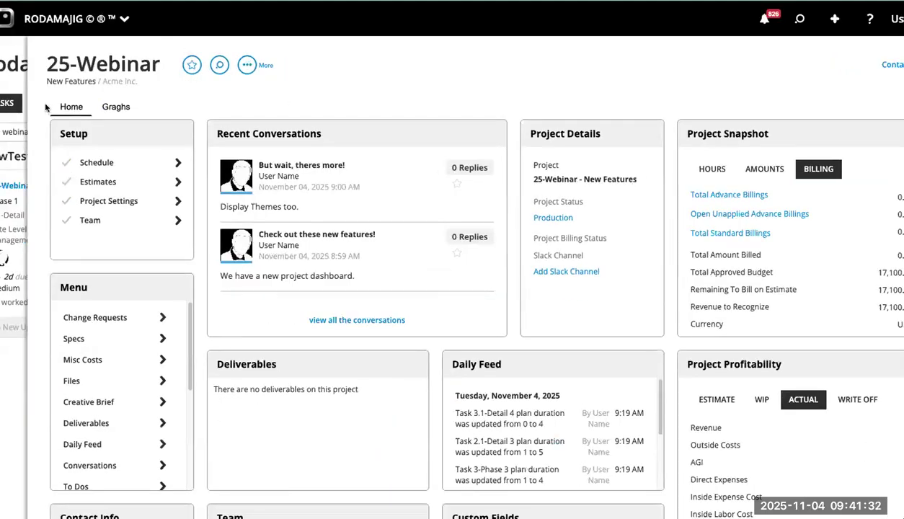
key("Escape")
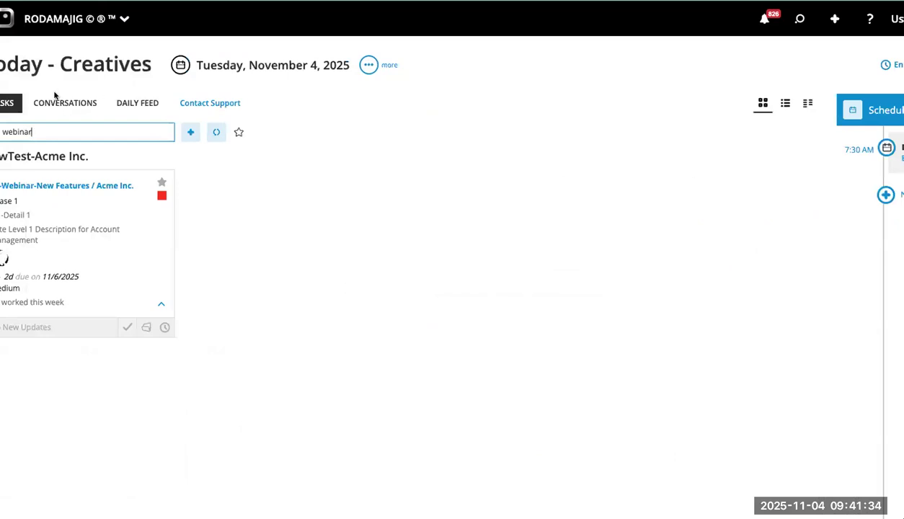
left_click(71, 211)
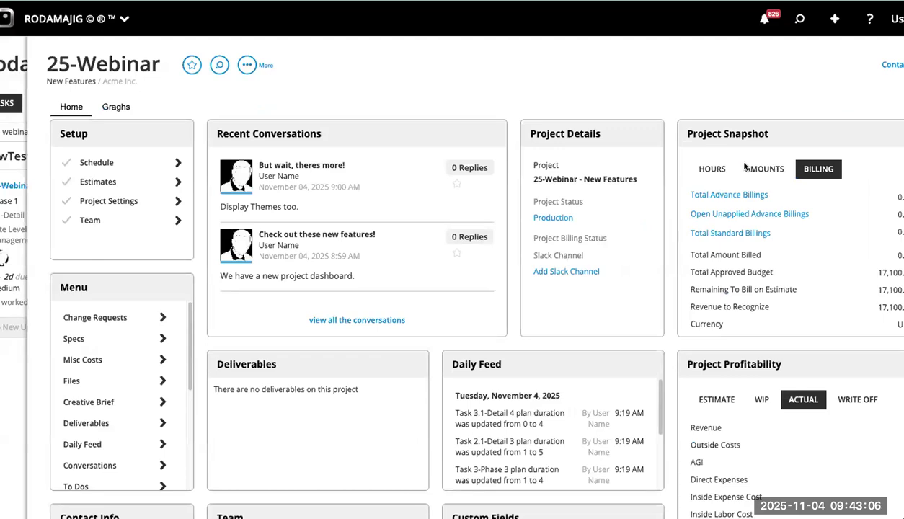
Step: Put the 25-Webinar Home dashboard into edit mode, look over its editable widgets, and close the project back to the Today page
left_click(247, 64)
left_click(297, 96)
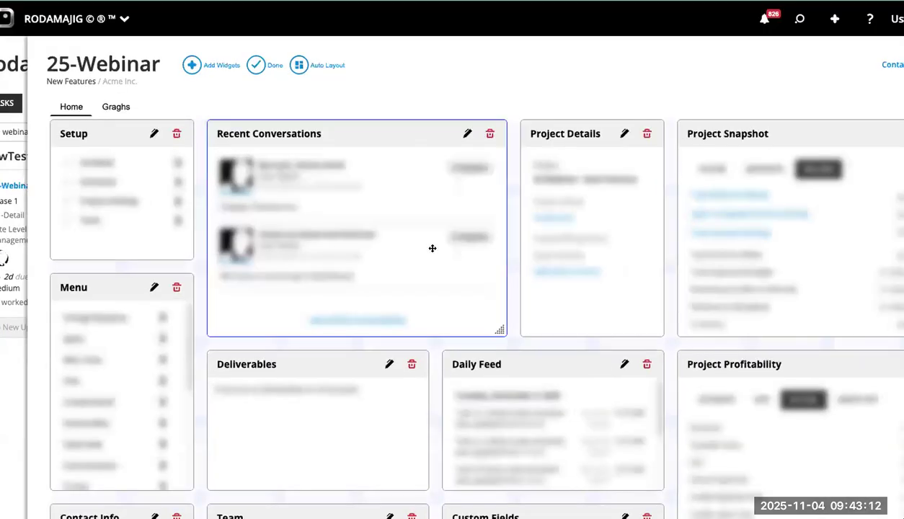
scroll(401, 282, "down", 5)
scroll(433, 344, "down", 1)
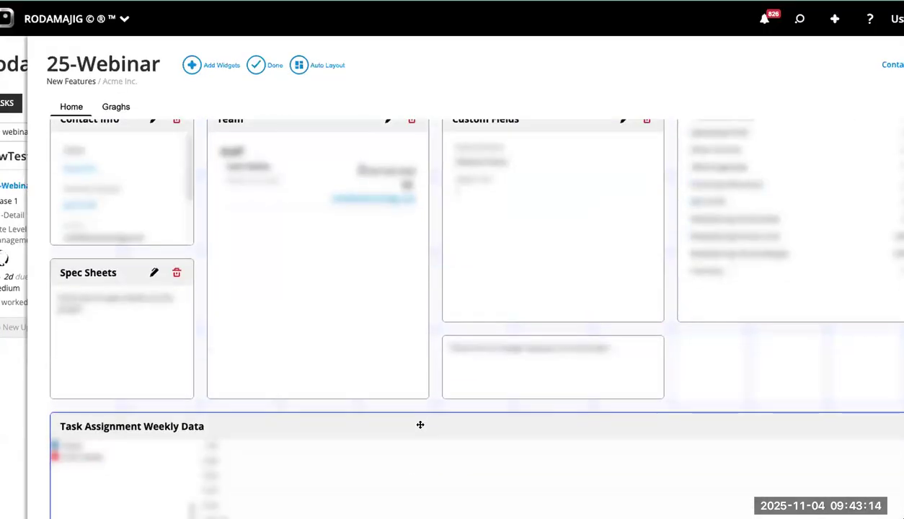
scroll(416, 388, "up", 5)
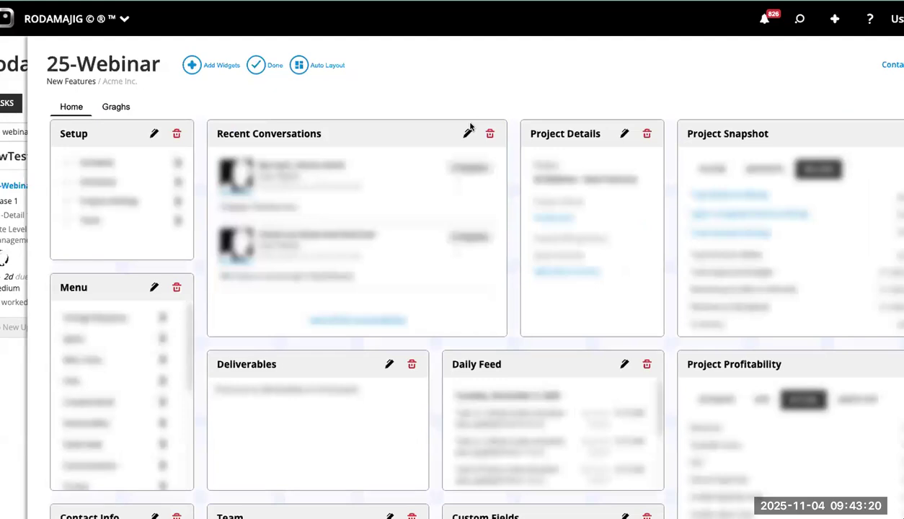
left_click(25, 110)
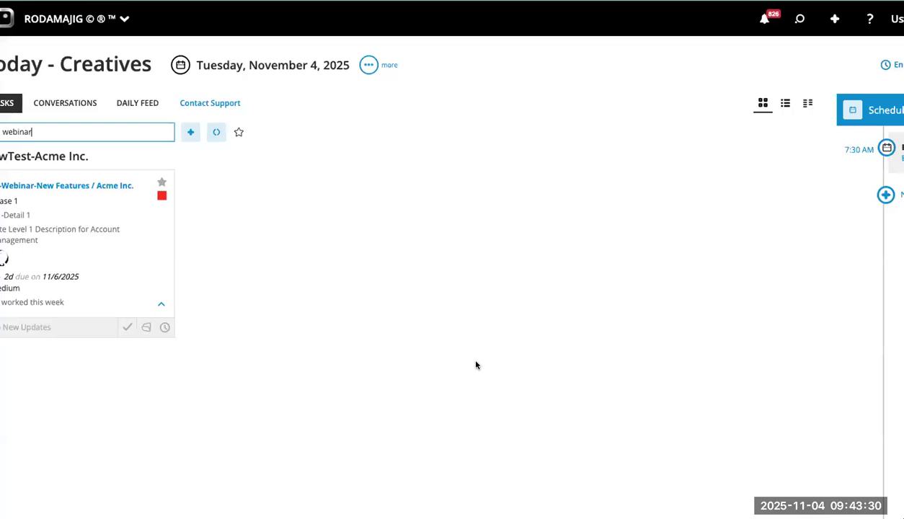
Step: View Conversations and the Daily Feed on the Today page, and return to the tasks
left_click(75, 106)
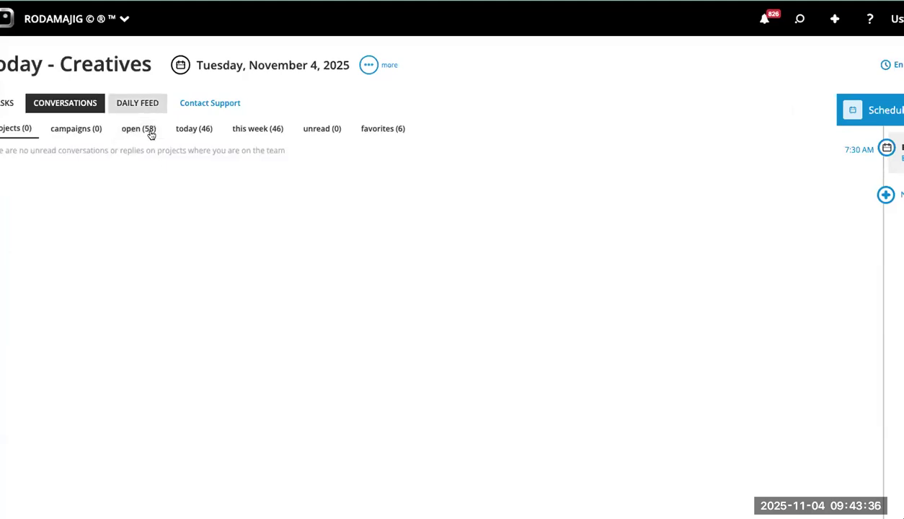
left_click(137, 102)
left_click(11, 102)
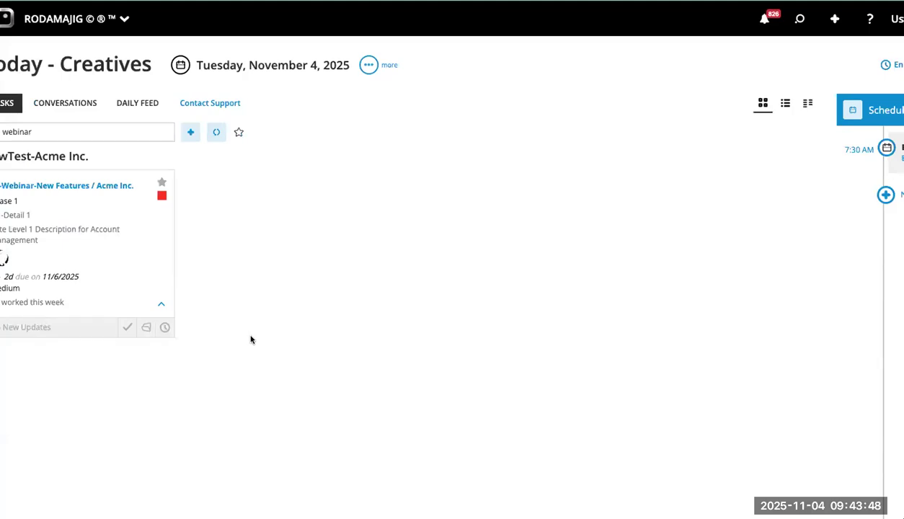
Step: Close the 10-C-MCDS-0012 dashboard to the Projects list, and switch back to reopen the 25-Webinar dashboard from the Today page
left_click(482, 8)
left_click(15, 117)
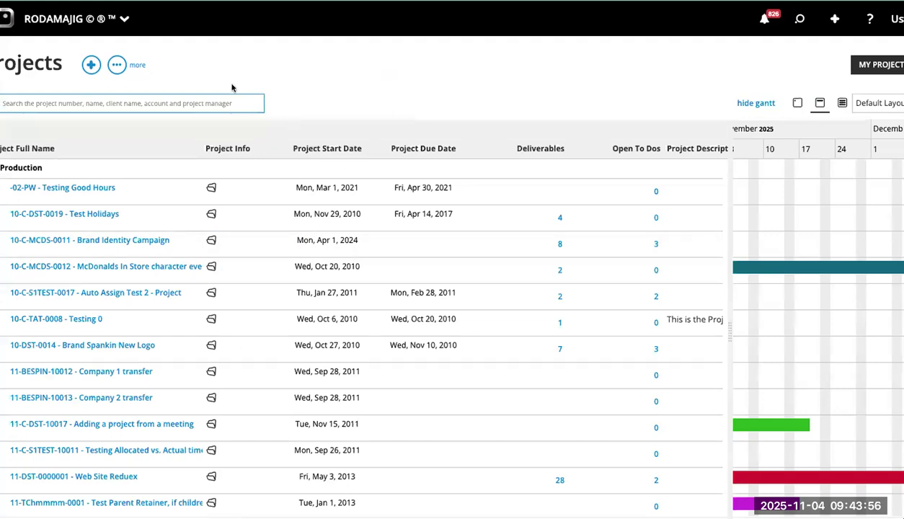
left_click(113, 19)
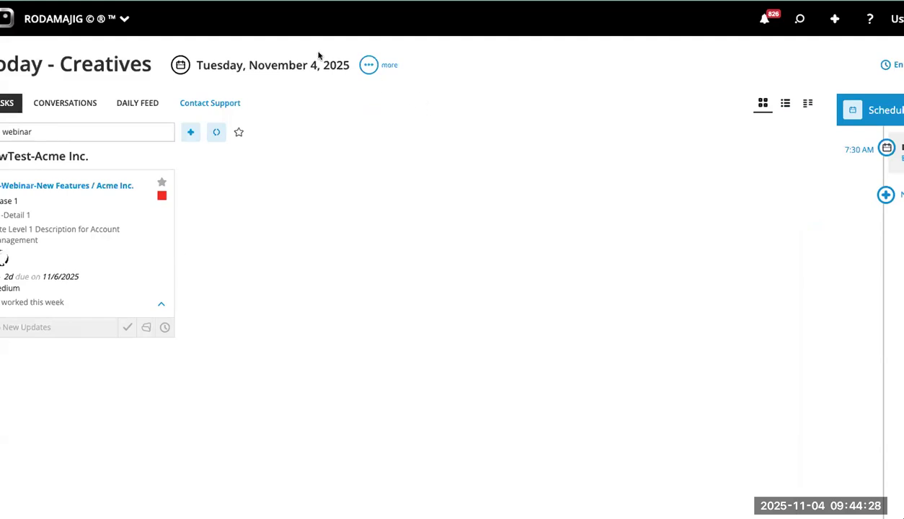
left_click(75, 210)
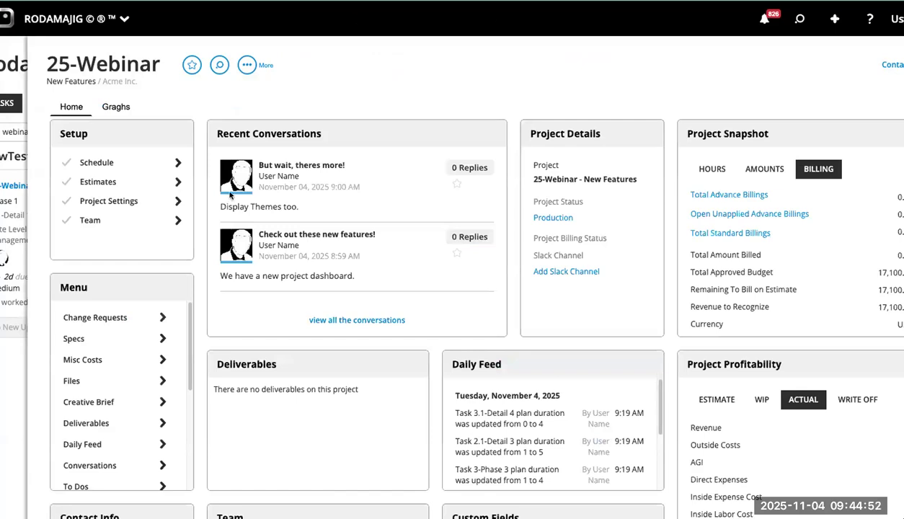
Step: Open the Total Standard Billings of project 10-C-MCDS-0012, examine its invoices, and return to the project dashboard
left_click(1, 288)
left_click(102, 279)
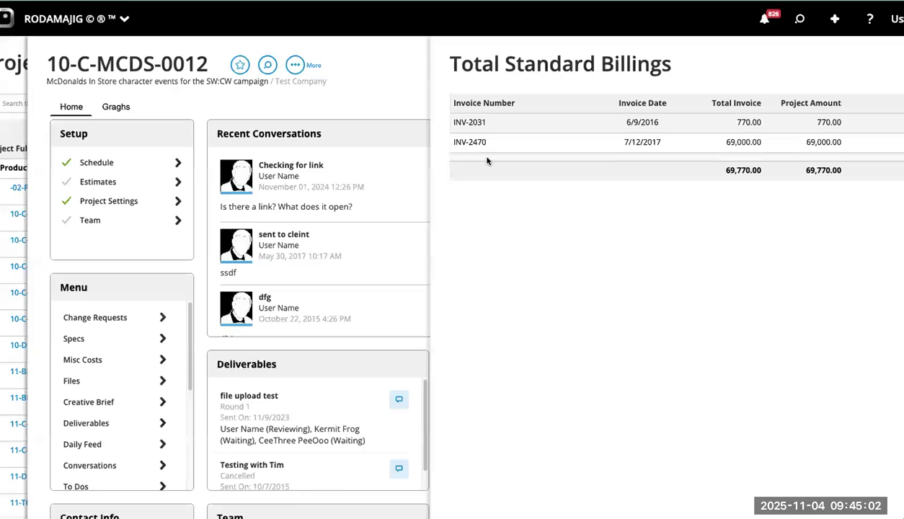
double_click(486, 157)
left_click(490, 246)
left_click(898, 67)
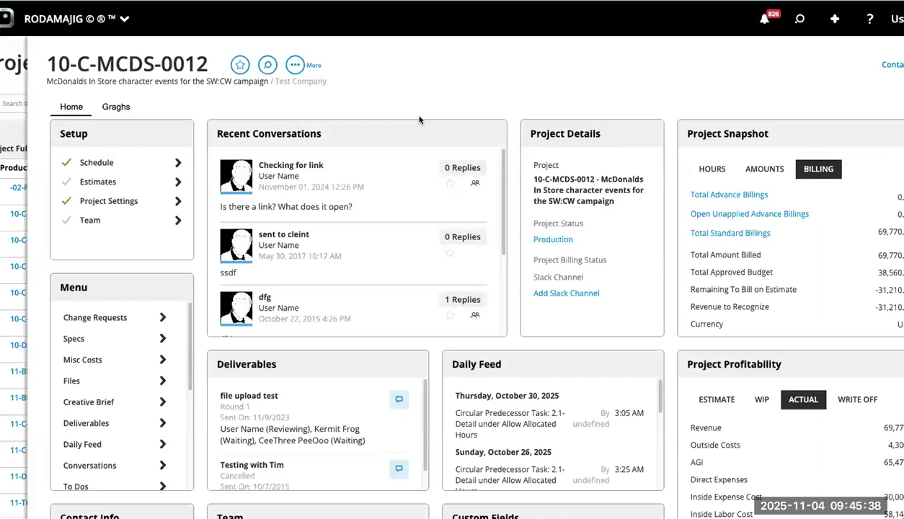
Step: Edit the 25-Webinar Home dashboard and add a widget from the Project Summary Data dataset, searching for "project sum"
left_click(119, 10)
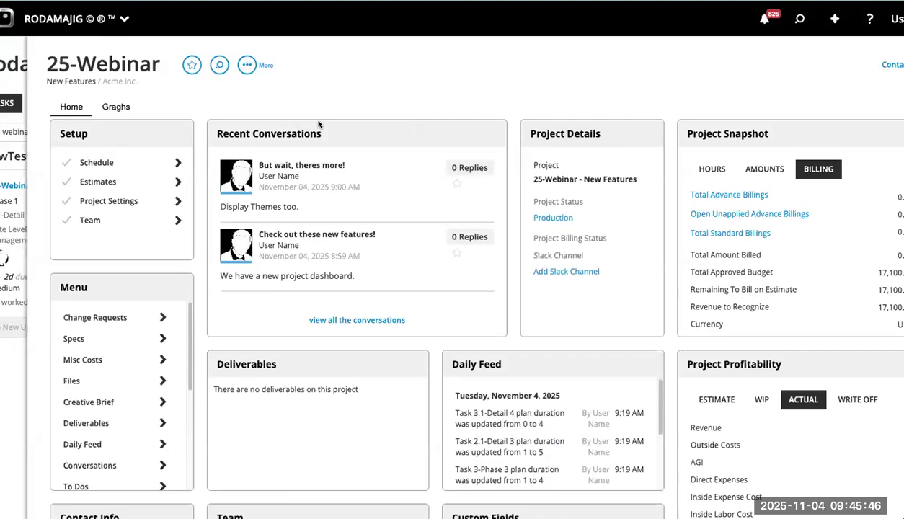
left_click(247, 65)
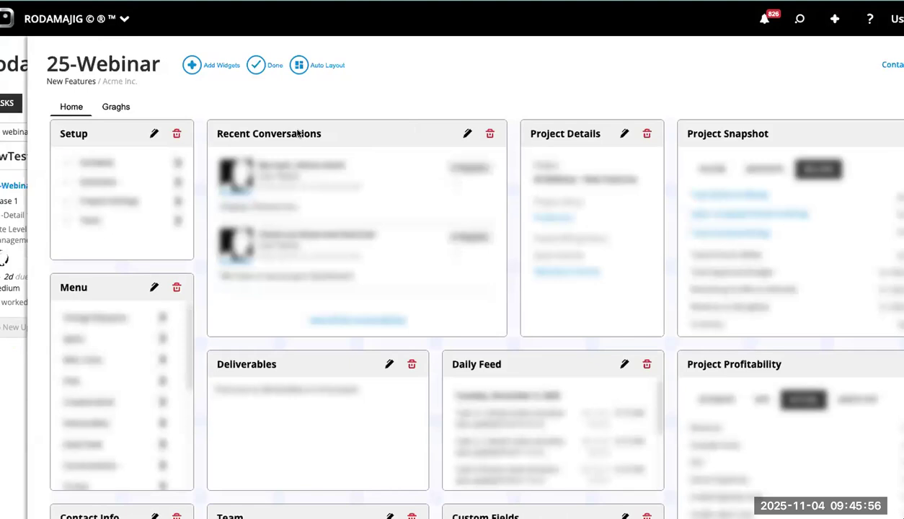
left_click(192, 65)
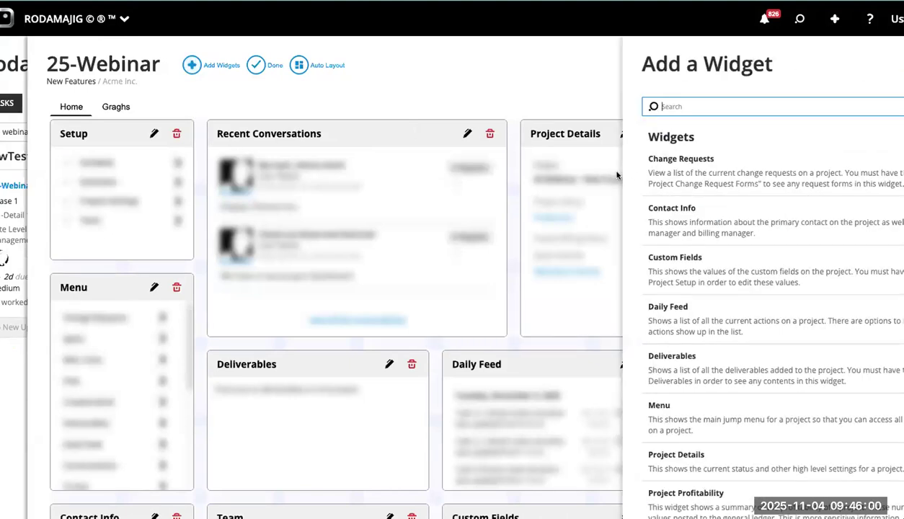
scroll(739, 242, "down", 2)
scroll(738, 243, "down", 6)
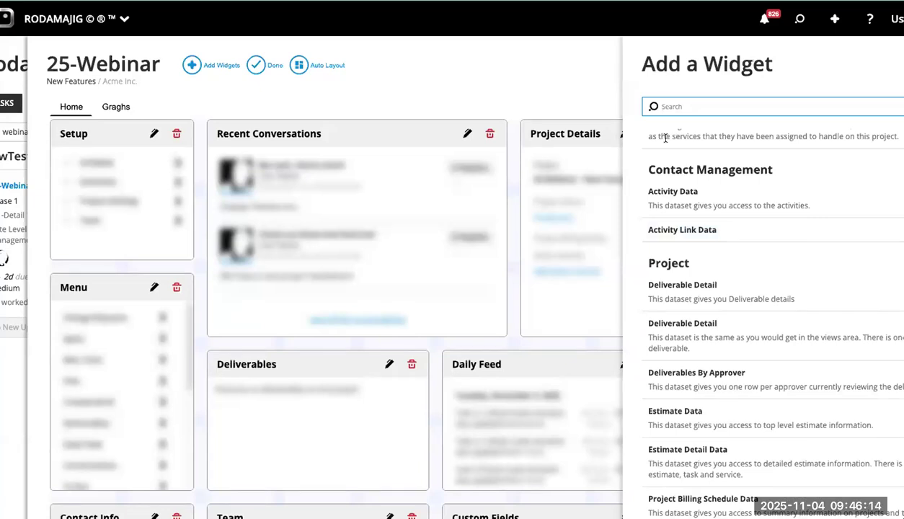
type("project sum")
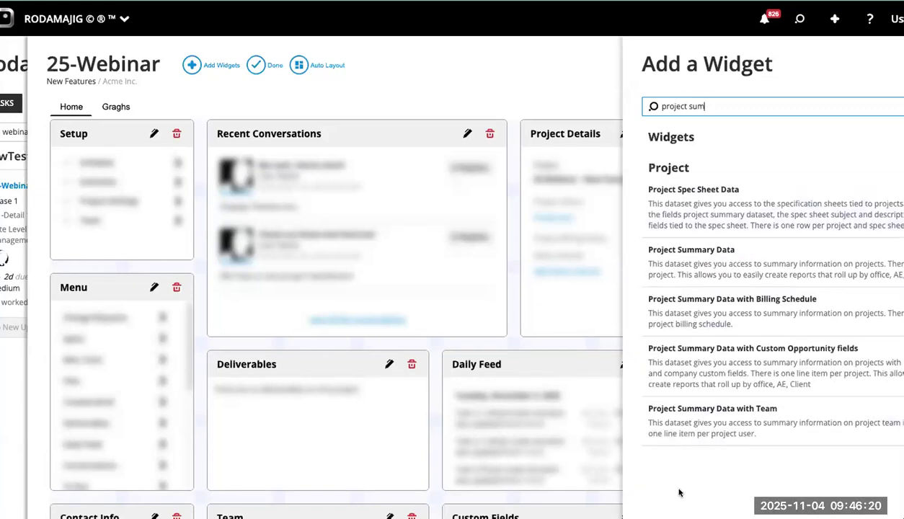
left_click(670, 279)
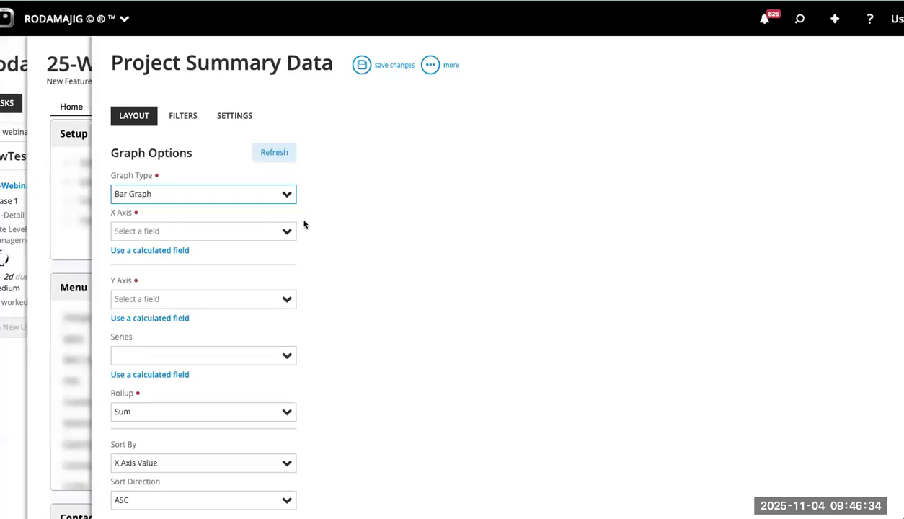
Step: Set the new widget's graph type to Key Metrics and add an Actual Hours metric
left_click(281, 216)
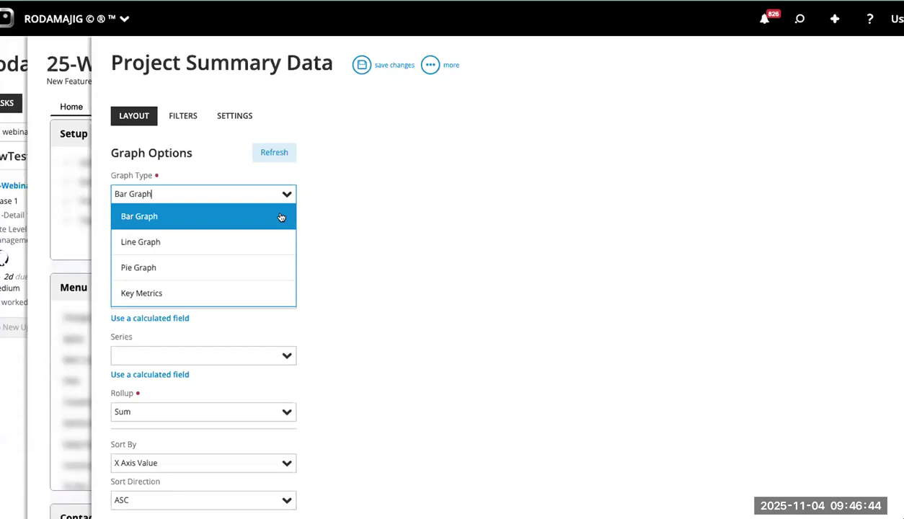
left_click(186, 296)
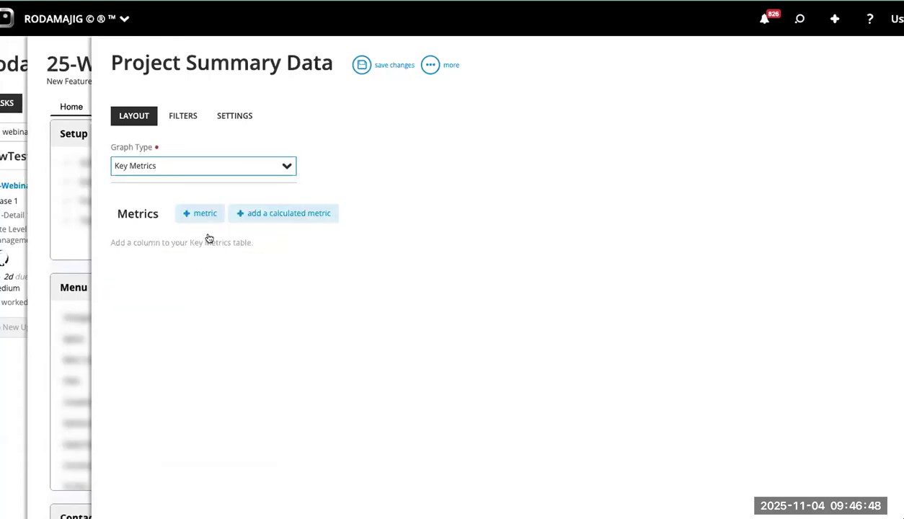
left_click(202, 214)
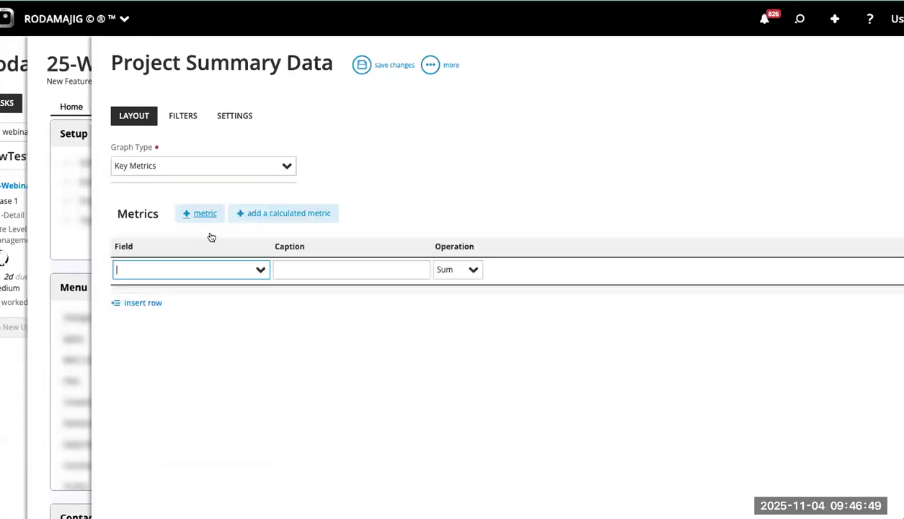
left_click(191, 269)
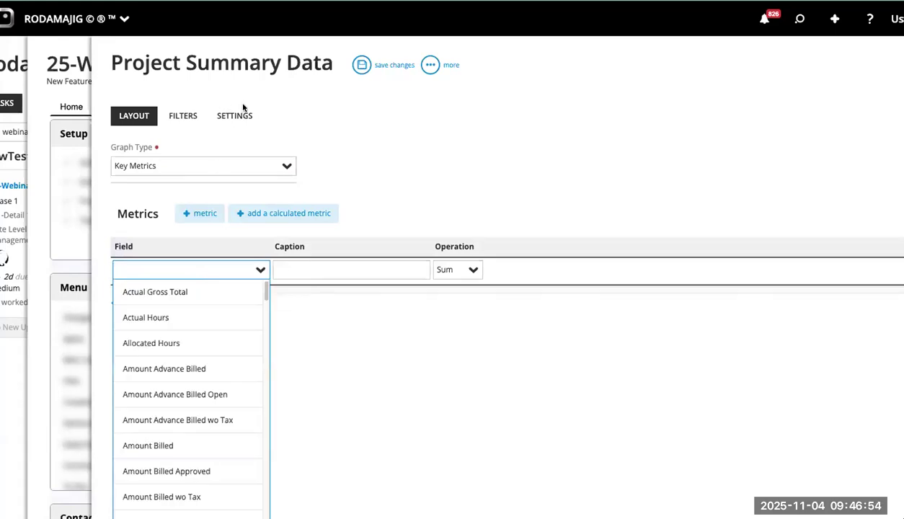
scroll(243, 107, "down", 3)
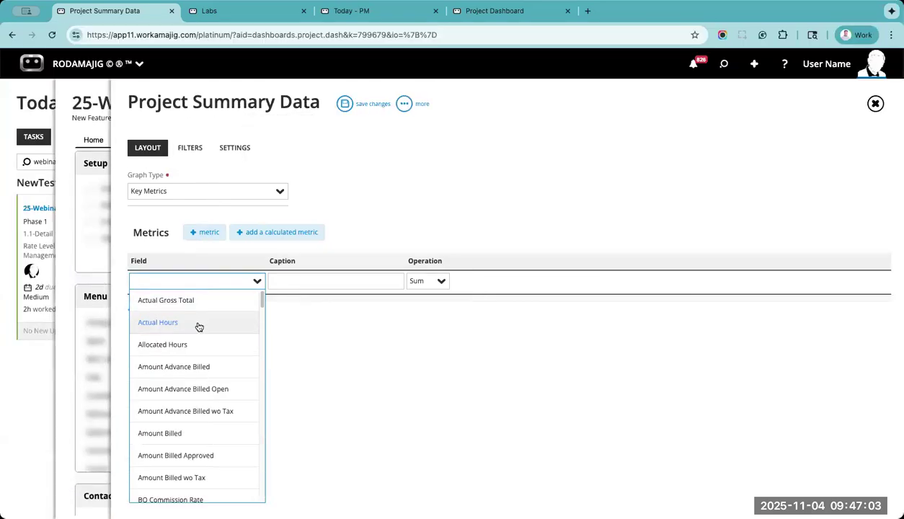
left_click(199, 325)
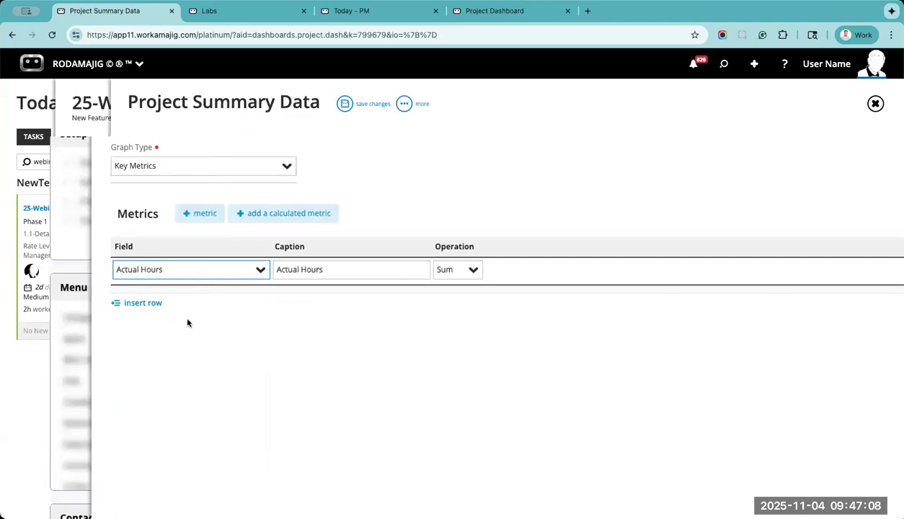
Step: Add Allocated Hours and Current Budget Hours to the Project Summary Data key metrics, both using the Sum operation
left_click(157, 302)
left_click(155, 291)
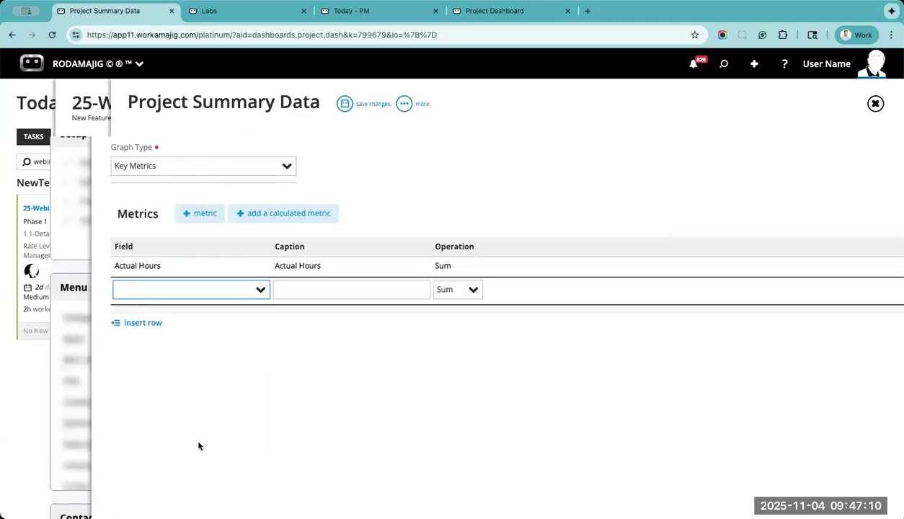
type("hours")
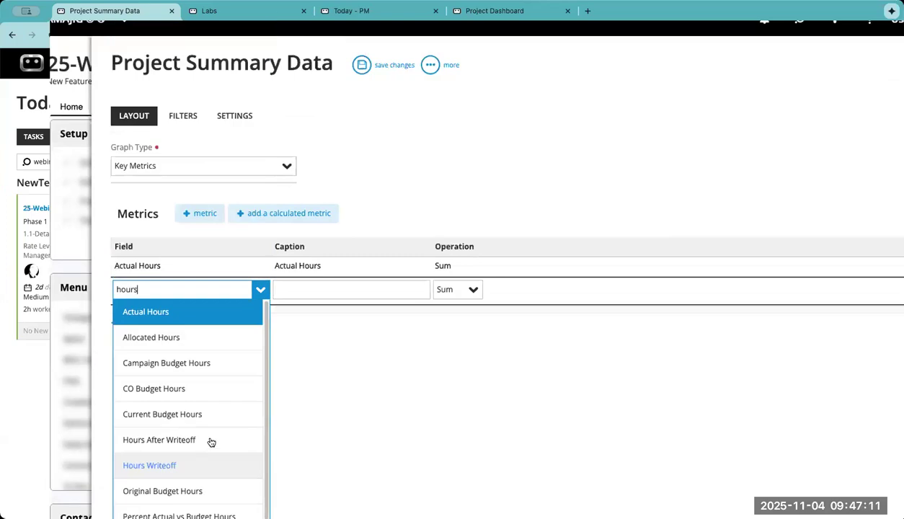
left_click(205, 341)
left_click(163, 327)
left_click(141, 314)
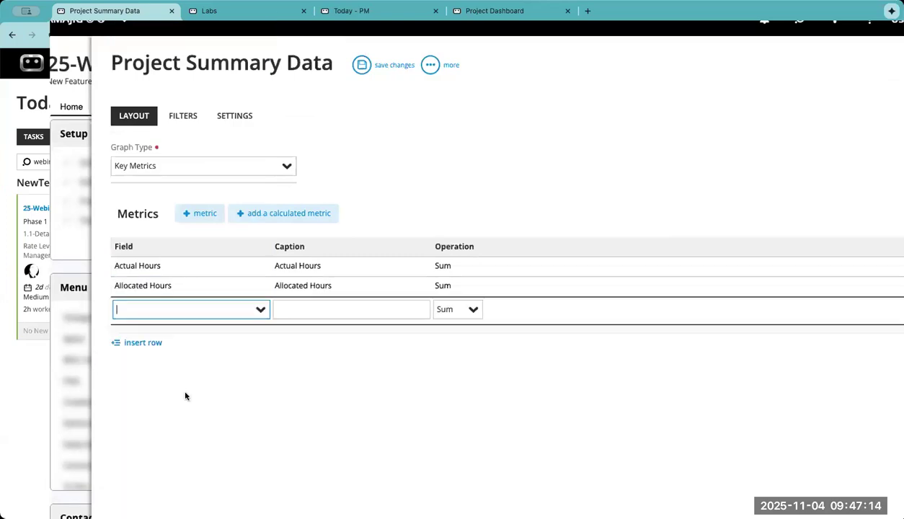
type("hours")
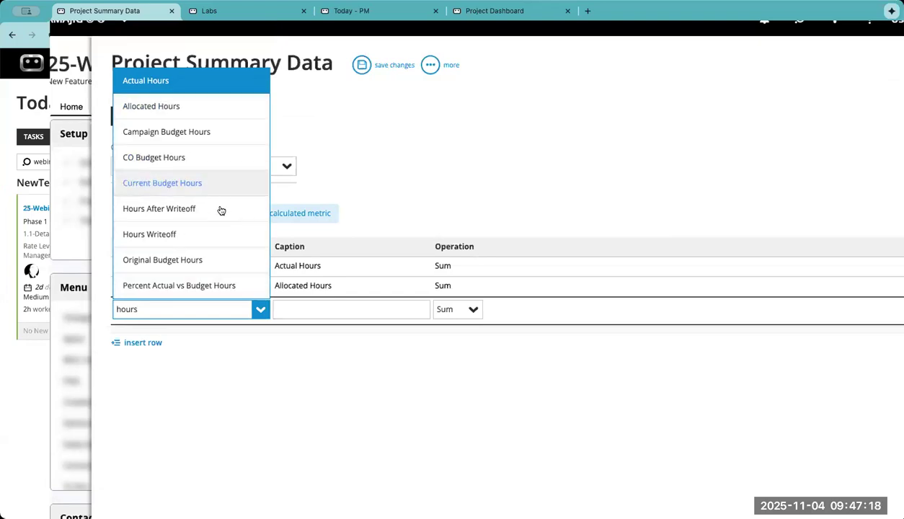
key("Return")
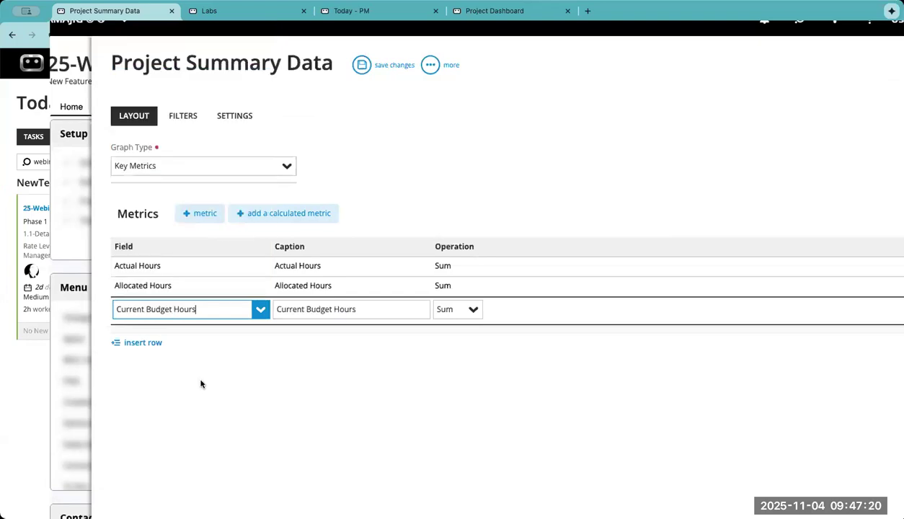
Step: Add an Hours Writeoff metric summed, and reorder the metrics to Current Budget, Allocated, Actual and Writeoff hours before saving the widget
left_click(148, 341)
type("hour")
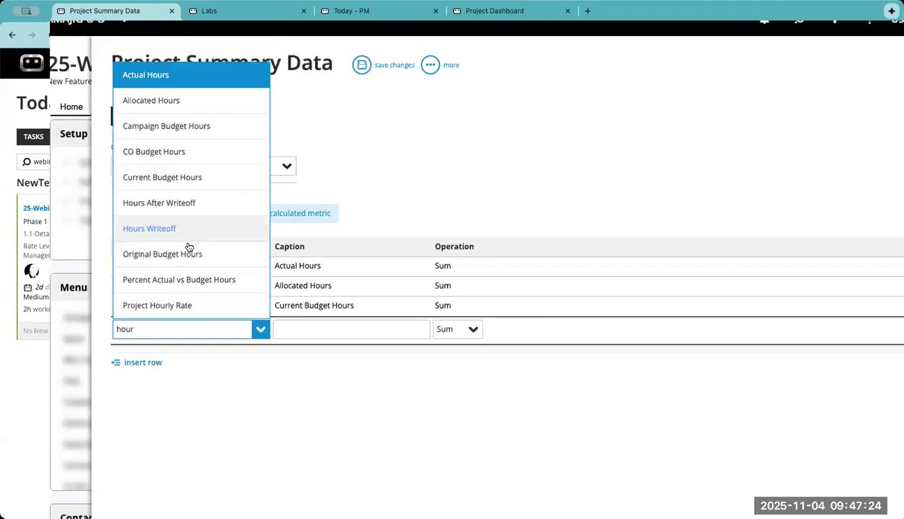
left_click(198, 232)
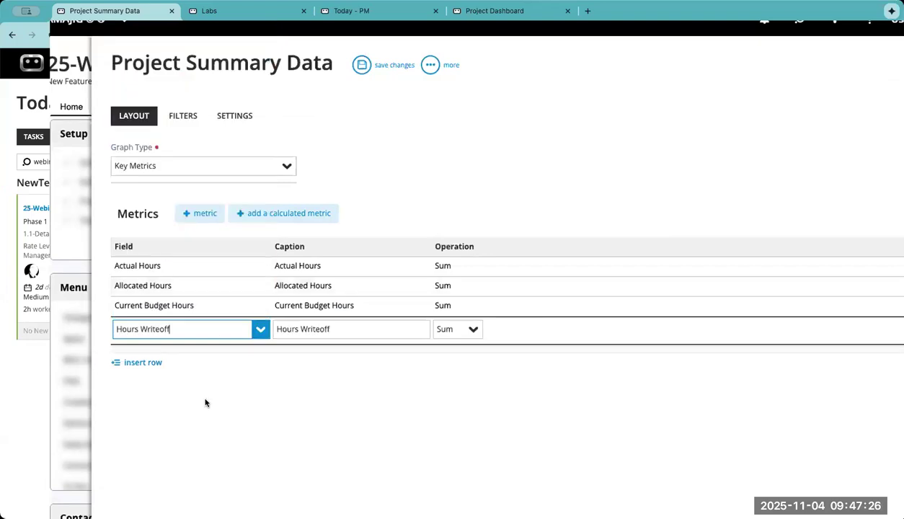
left_click(205, 402)
mouse_move(180, 316)
left_mouse_down()
mouse_move(187, 268)
mouse_move(188, 297)
mouse_move(173, 322)
left_mouse_up()
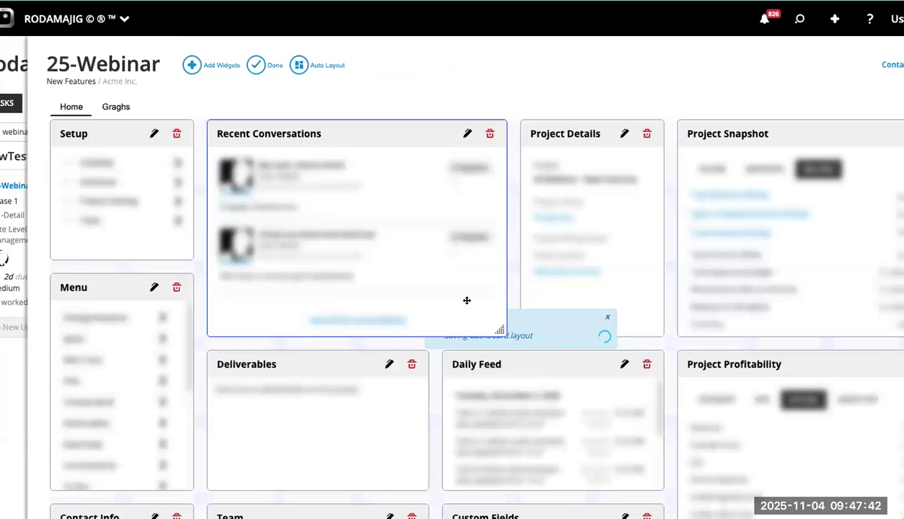
Step: Shrink the Project Summary Data widget below the weekly task graph to about seven grid columns wide and a reduced height
scroll(466, 300, "down", 10)
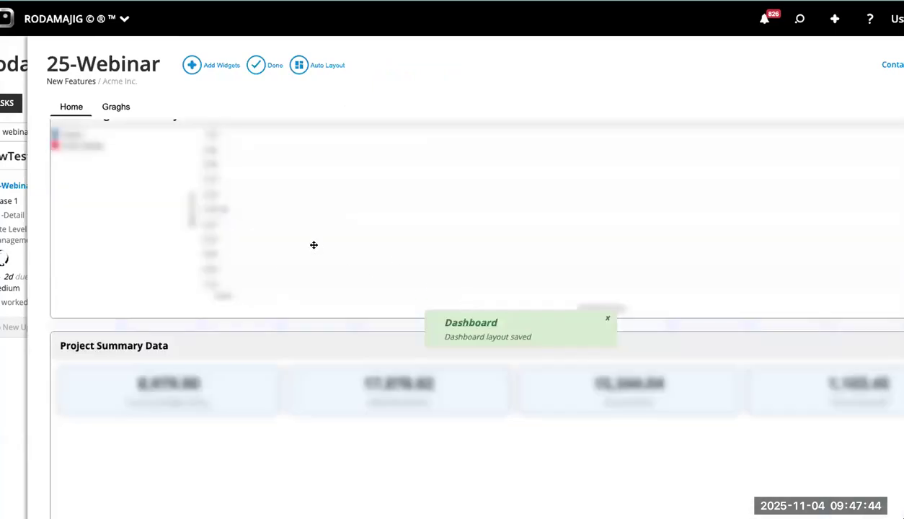
scroll(333, 277, "down", 2)
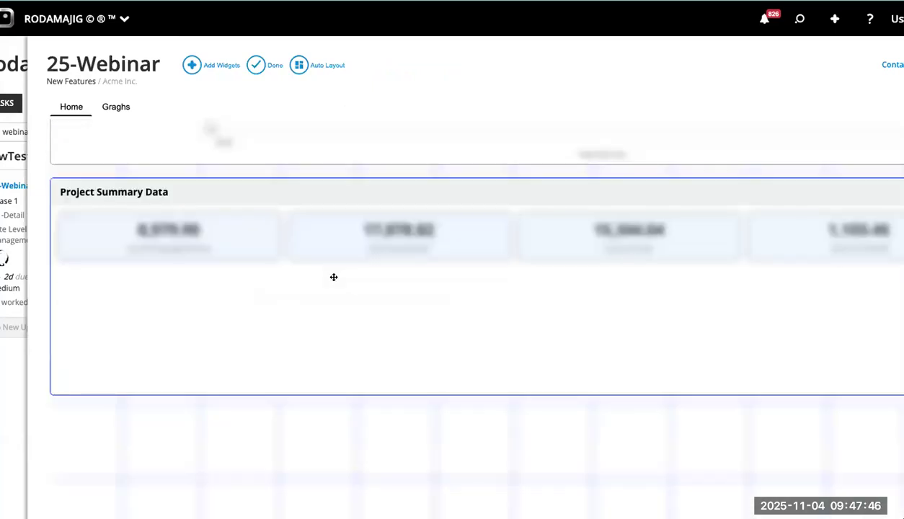
left_click_drag(854, 376, 533, 293)
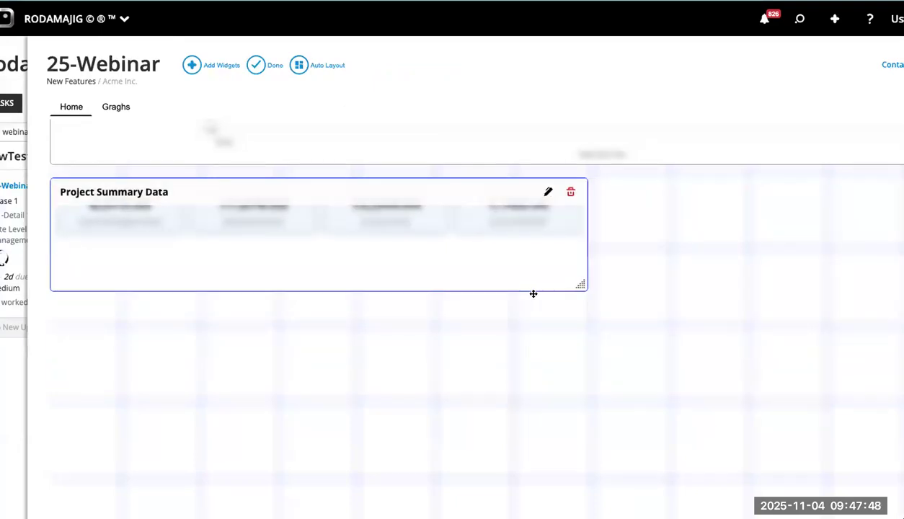
Step: Move the Project Summary Data widget to the first row beside Setup, and shorten the Recent Conversations and Project Details widgets
left_click_drag(379, 214, 485, 167)
left_click_drag(248, 153, 260, 285)
left_click_drag(365, 163, 272, 135)
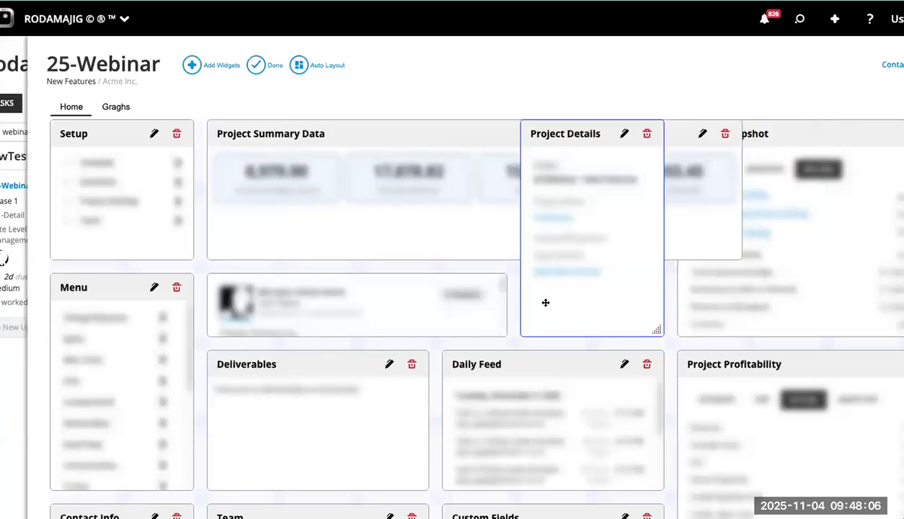
left_click_drag(602, 335, 596, 209)
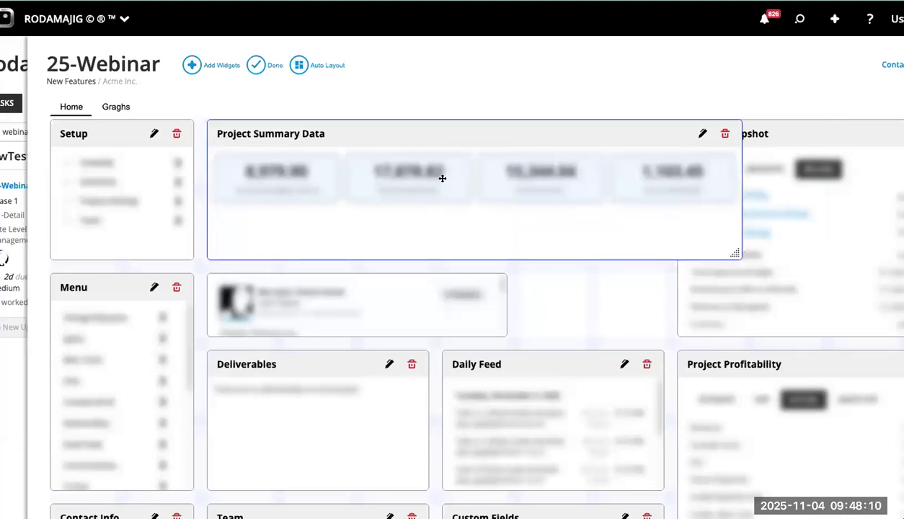
Step: Reposition the Project Summary Data widget in the first row, between Recent Conversations and Project Snapshot
left_click_drag(483, 164, 299, 119)
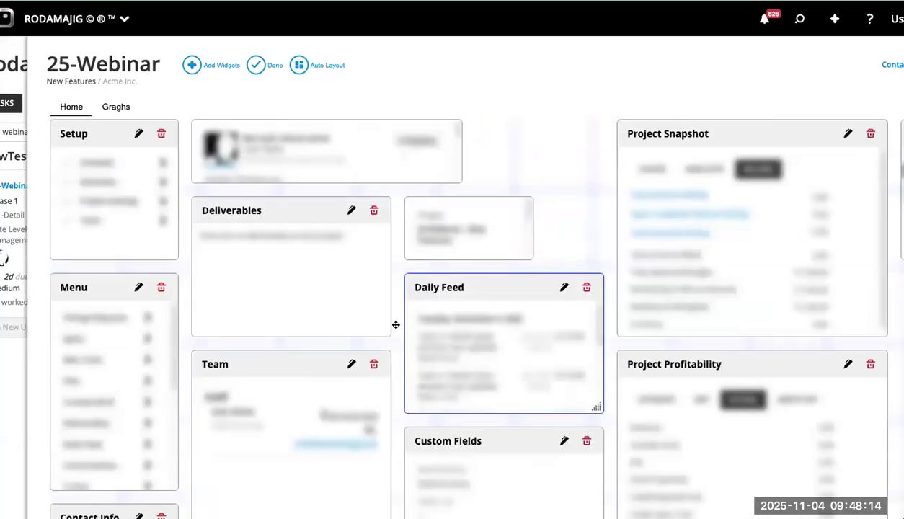
scroll(396, 326, "down", 8)
scroll(396, 325, "up", 1)
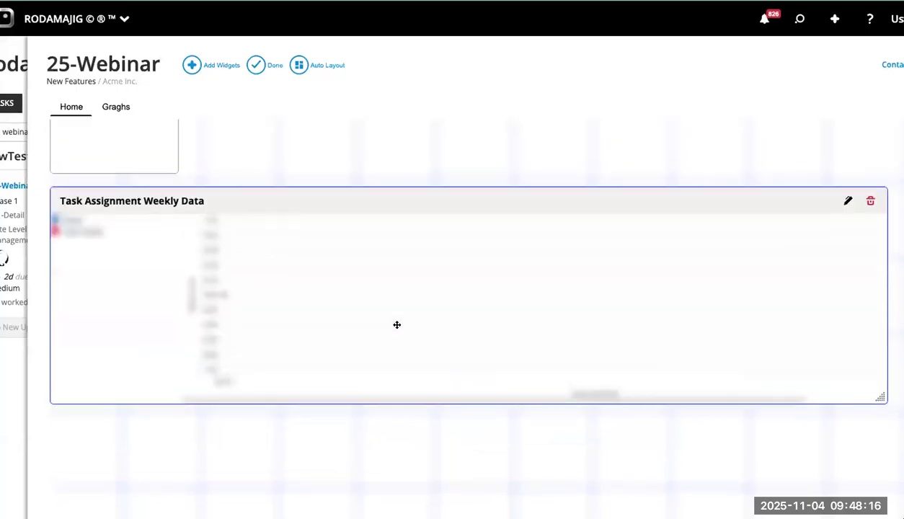
scroll(433, 295, "up", 1)
scroll(375, 288, "up", 5)
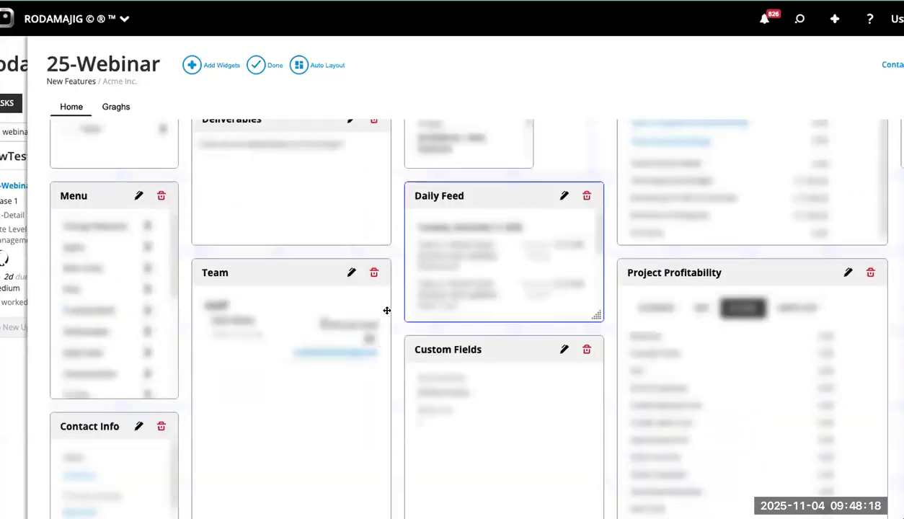
scroll(488, 285, "up", 3)
left_click_drag(828, 160, 569, 245)
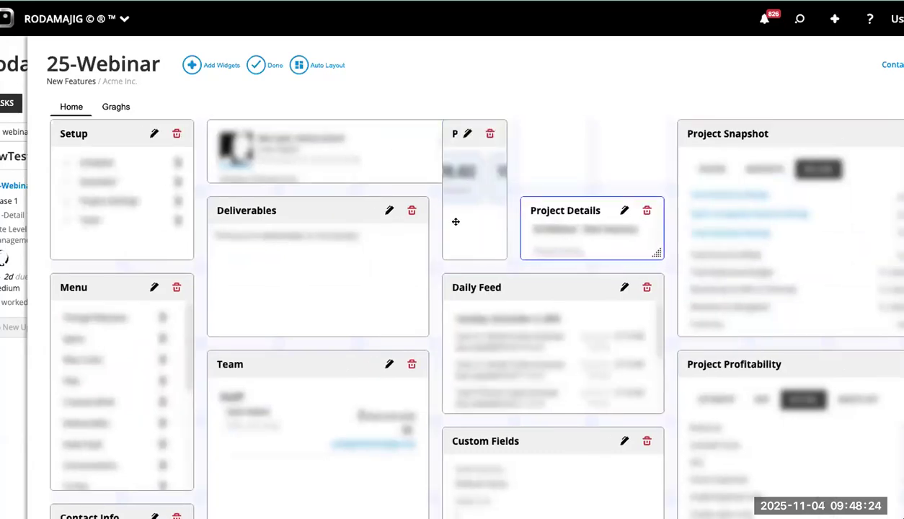
Step: Shorten Project Summary Data and Deliverables, shift Deliverables and Recent Conversations down a row, and stretch Project Summary Data between Setup and Project Snapshot
left_click_drag(461, 265, 602, 198)
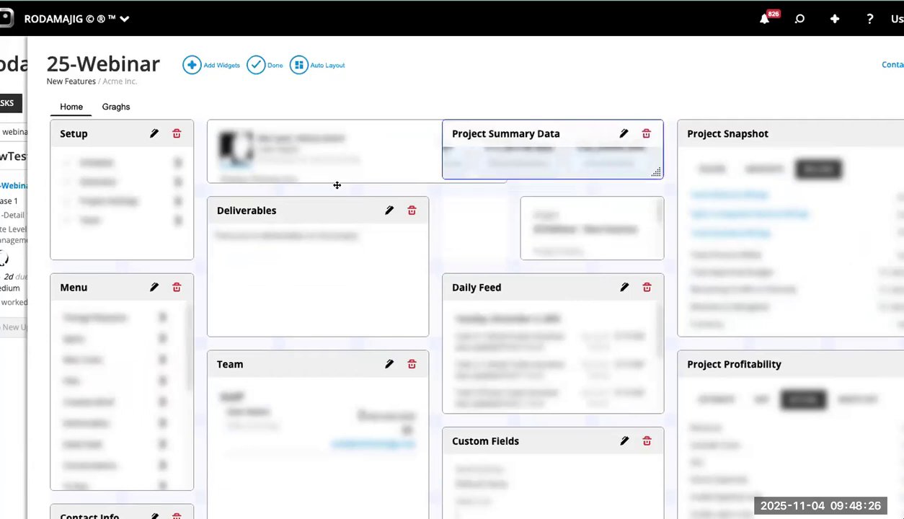
left_click_drag(403, 339, 394, 257)
left_click_drag(328, 227, 321, 306)
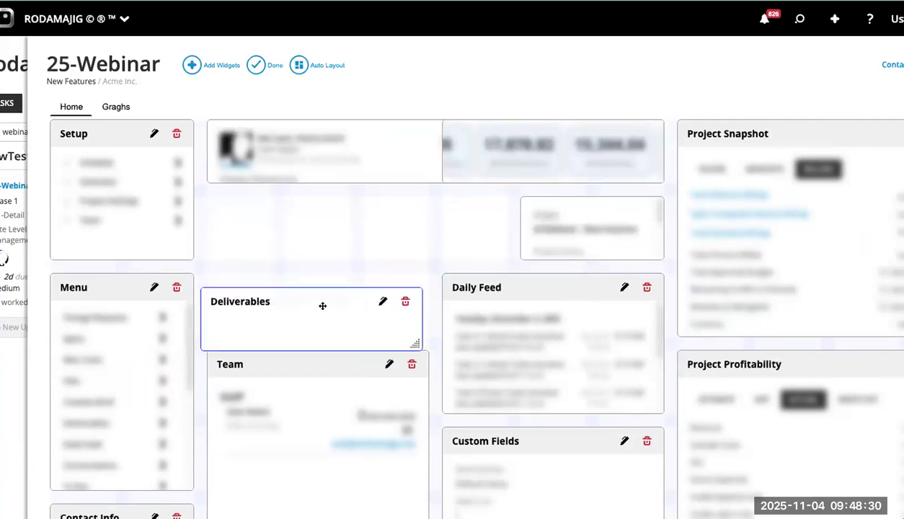
left_click_drag(315, 167, 306, 238)
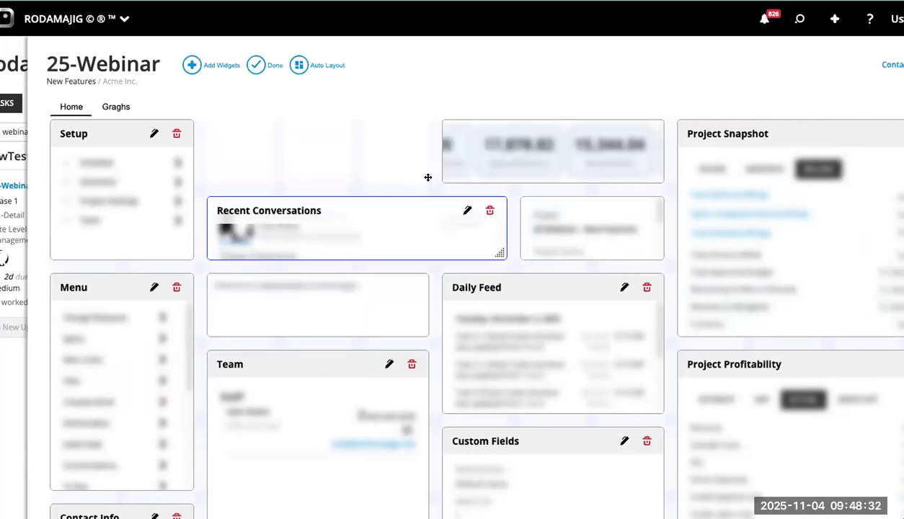
left_click_drag(461, 180, 596, 204)
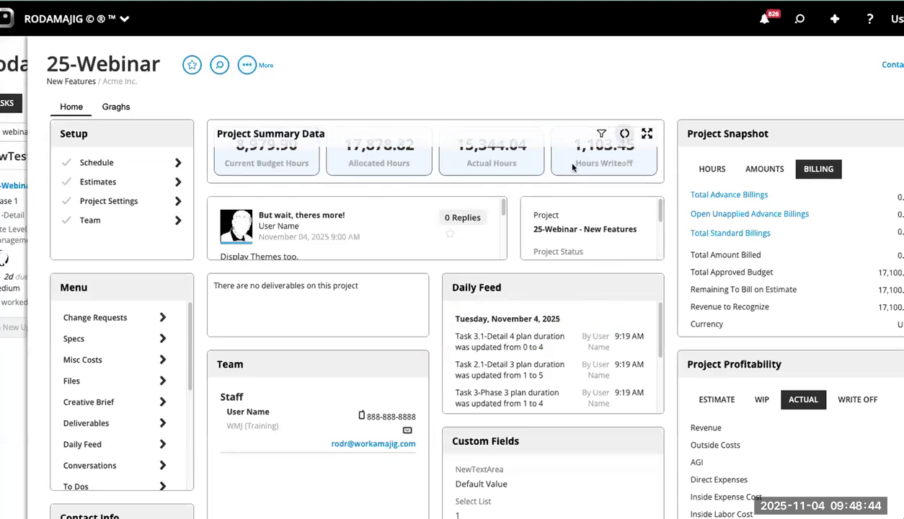
Step: Close and reopen the 25-Webinar project from the Today page, and return from the Labs page to its Home dashboard
left_click(19, 125)
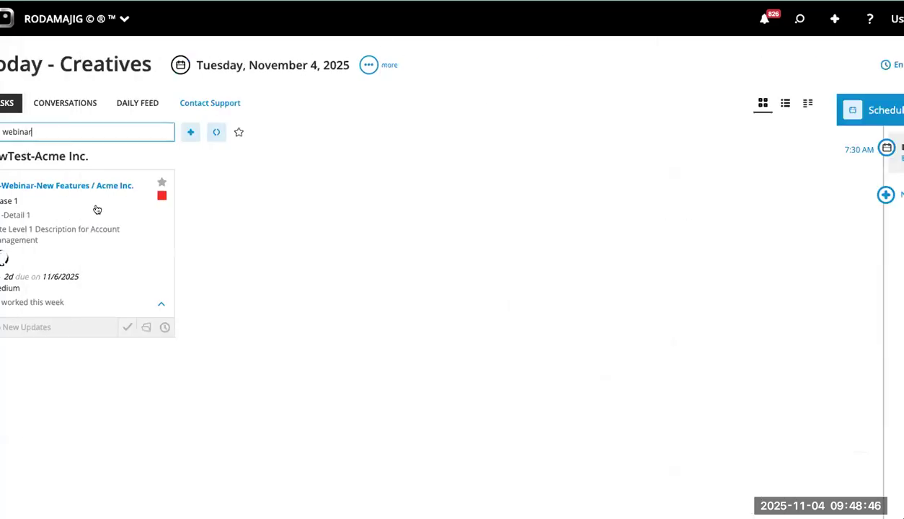
left_click(97, 209)
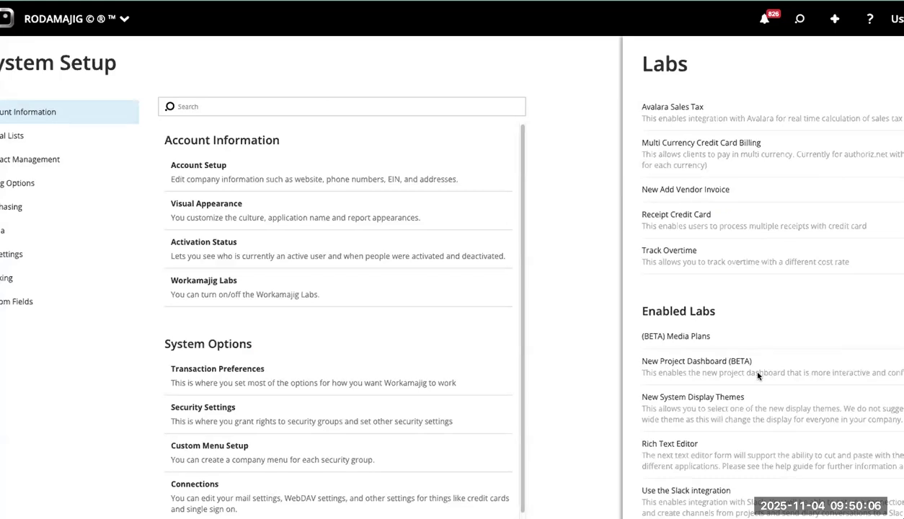
left_click(98, 2)
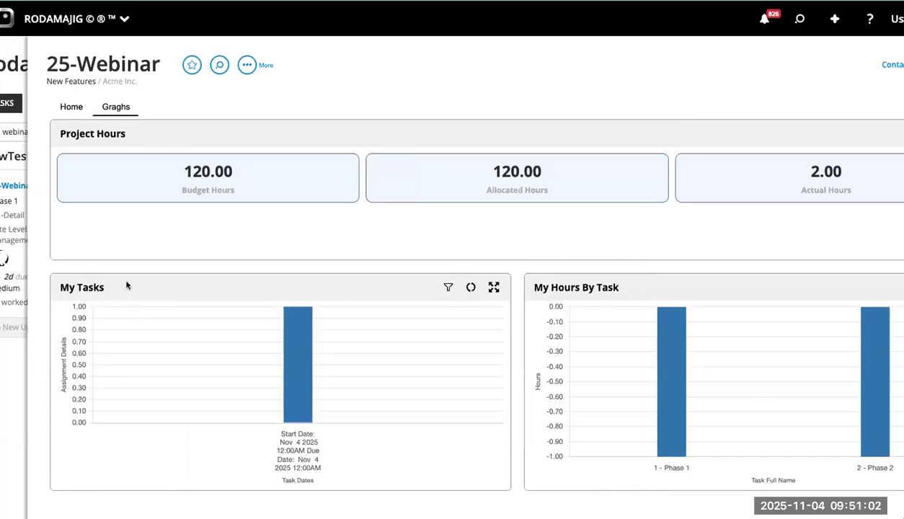
left_click(72, 106)
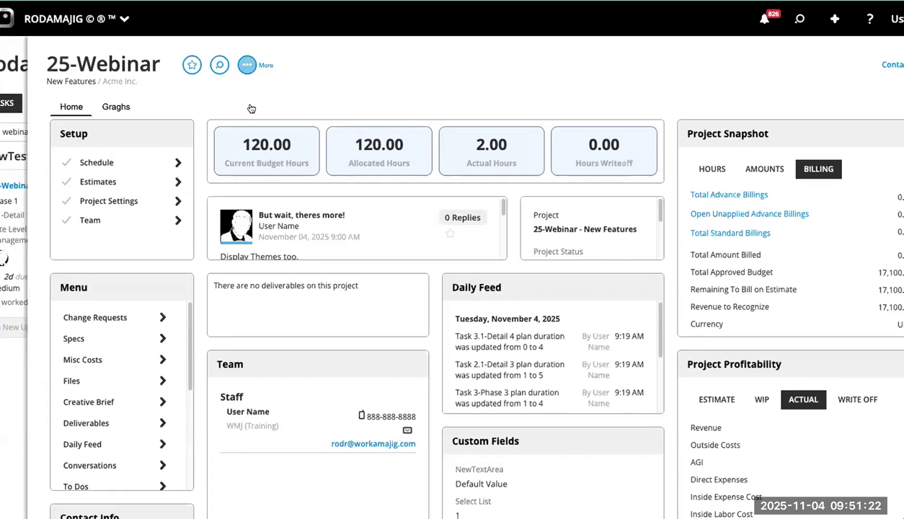
Step: Check the additional actions of the 25-Webinar project and the enabled labs, returning to the Home dashboard
left_click(247, 65)
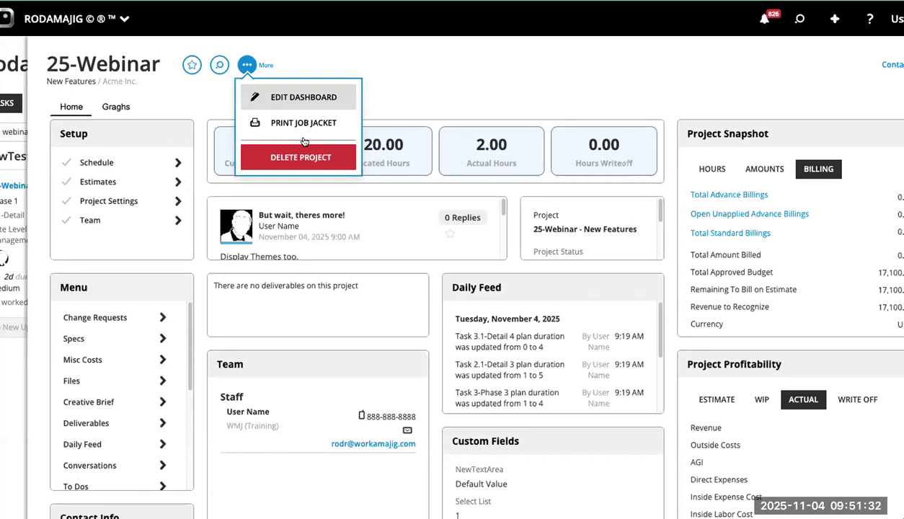
left_click(359, 108)
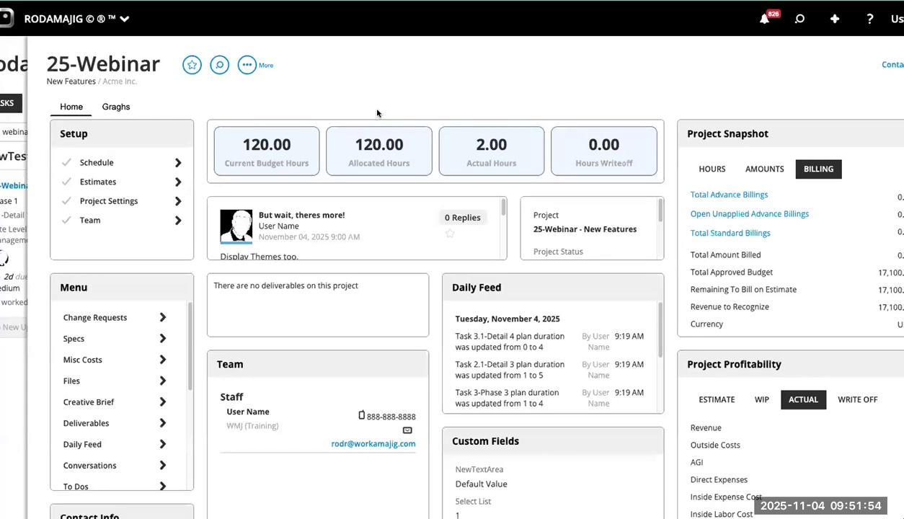
left_click(270, 17)
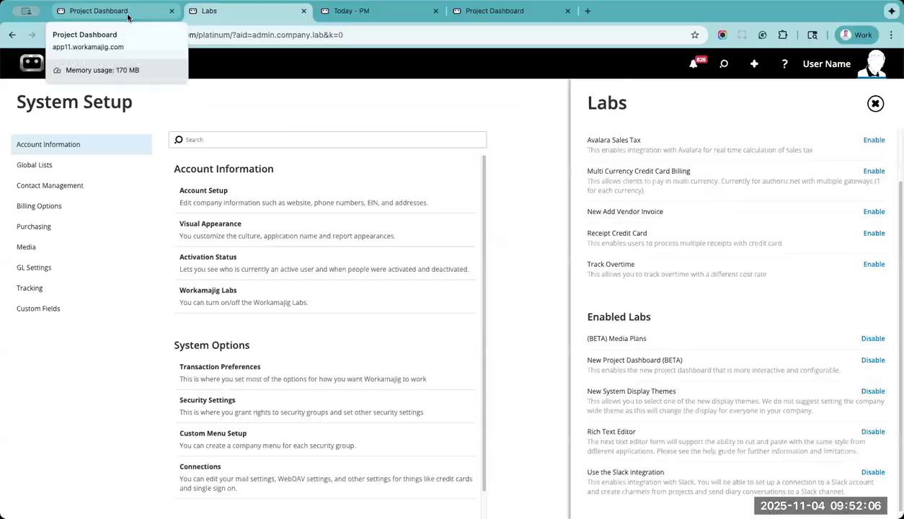
left_click(108, 11)
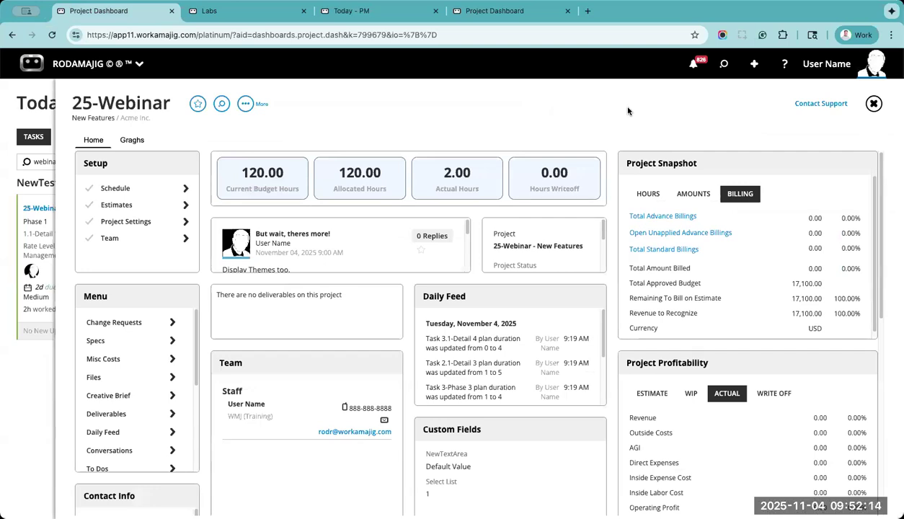
Step: Set the display theme to Moody Blues in the personal default settings, save it, and return to the 25-Webinar dashboard
left_click(848, 65)
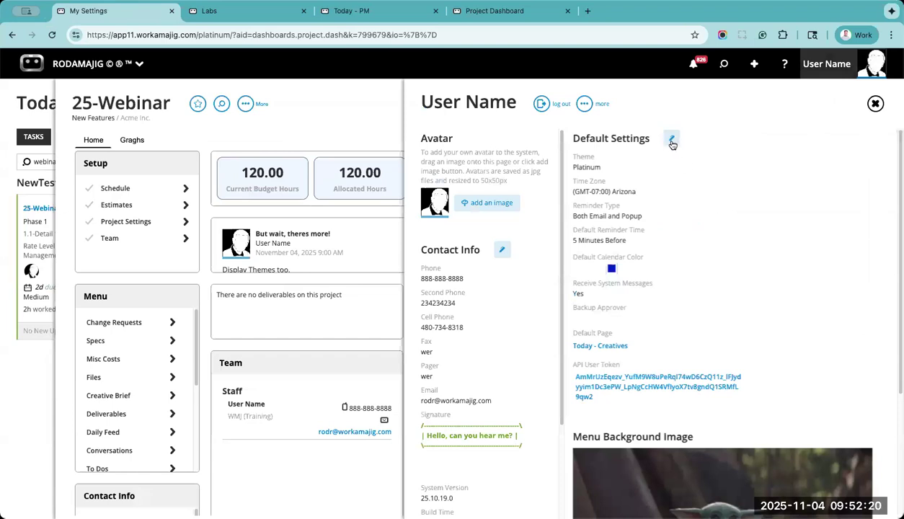
left_click(671, 138)
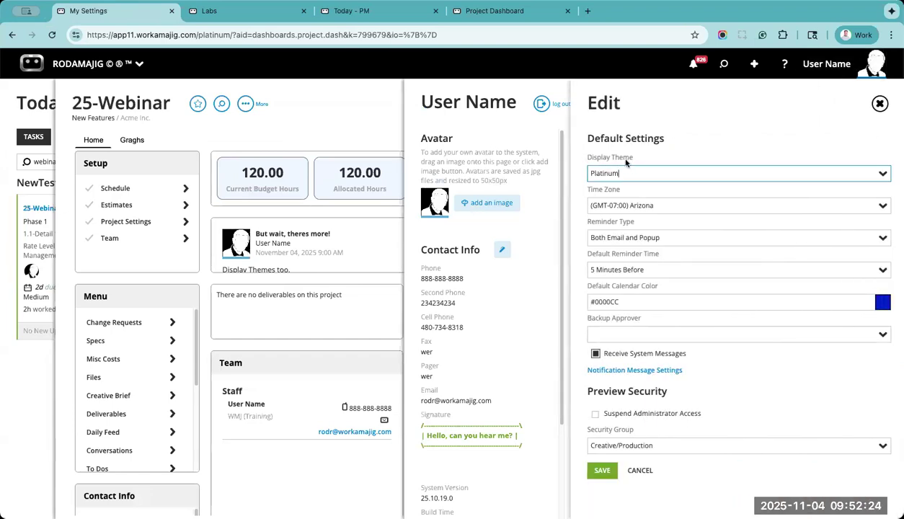
left_click(883, 175)
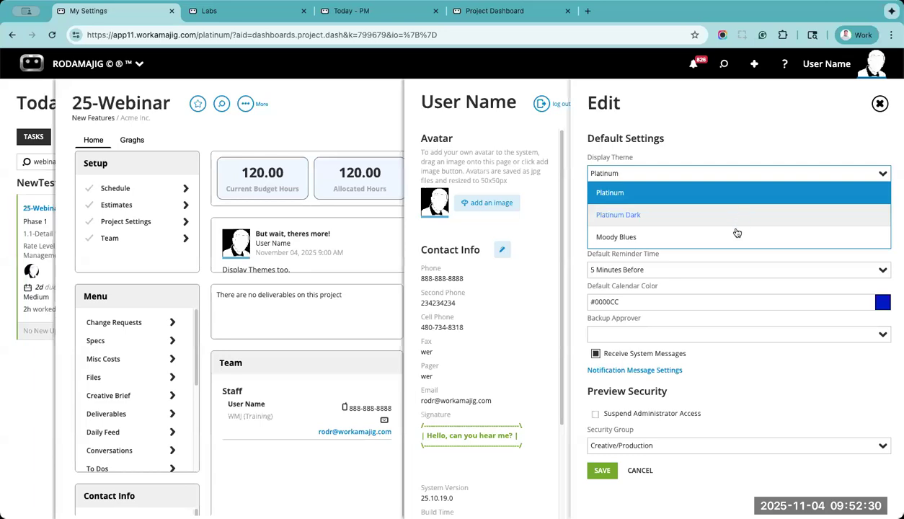
left_click(657, 239)
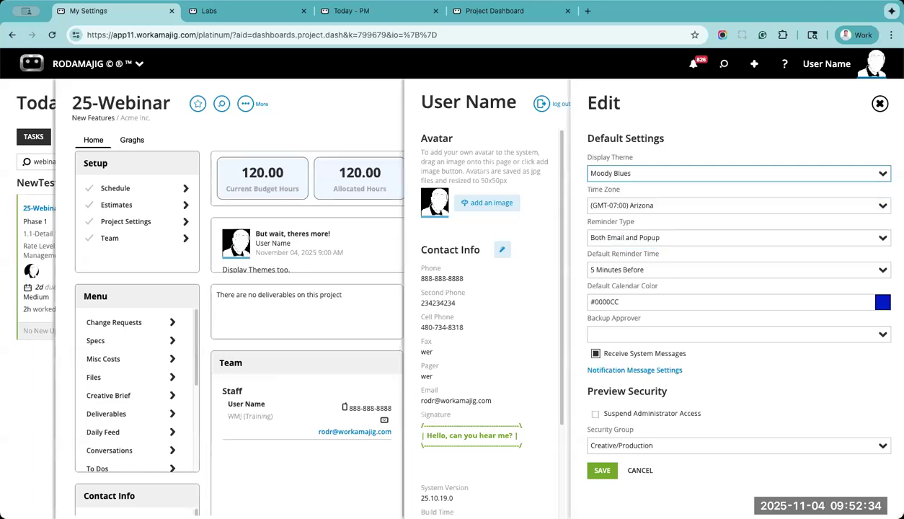
left_click(602, 473)
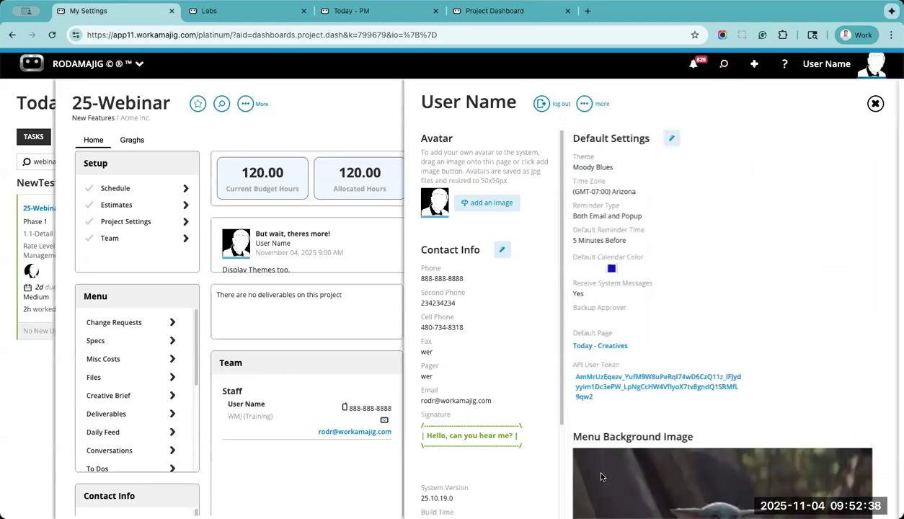
left_click(874, 103)
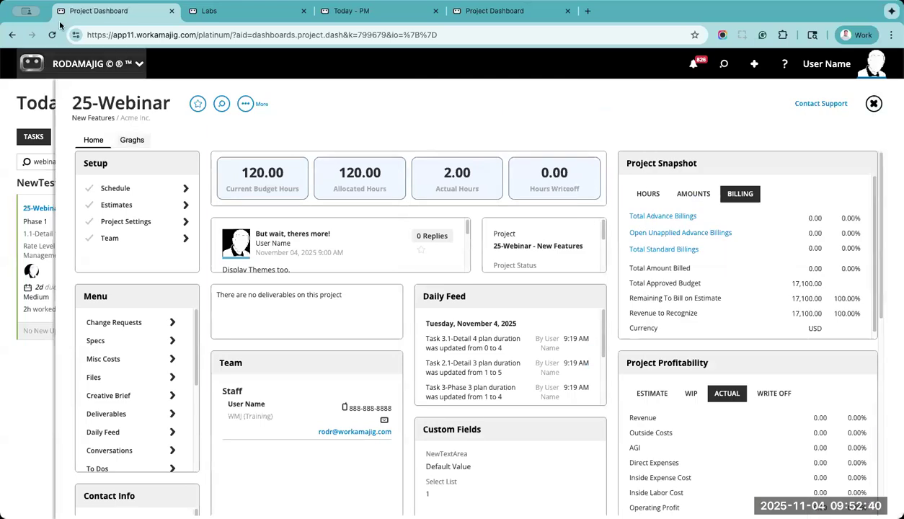
Step: Reload the dashboard to apply the saved theme, and set the display theme to Platinum in the personal default settings, saving and reloading again
left_click(51, 35)
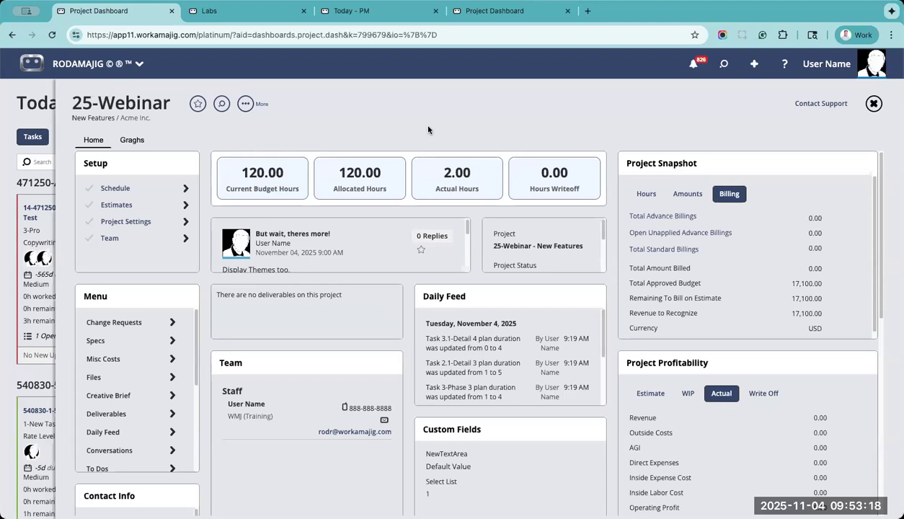
left_click(839, 67)
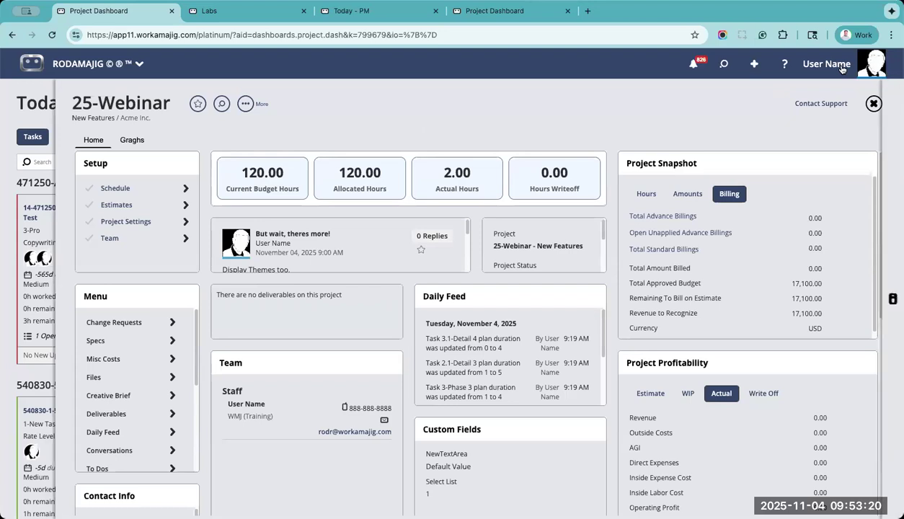
left_click(666, 137)
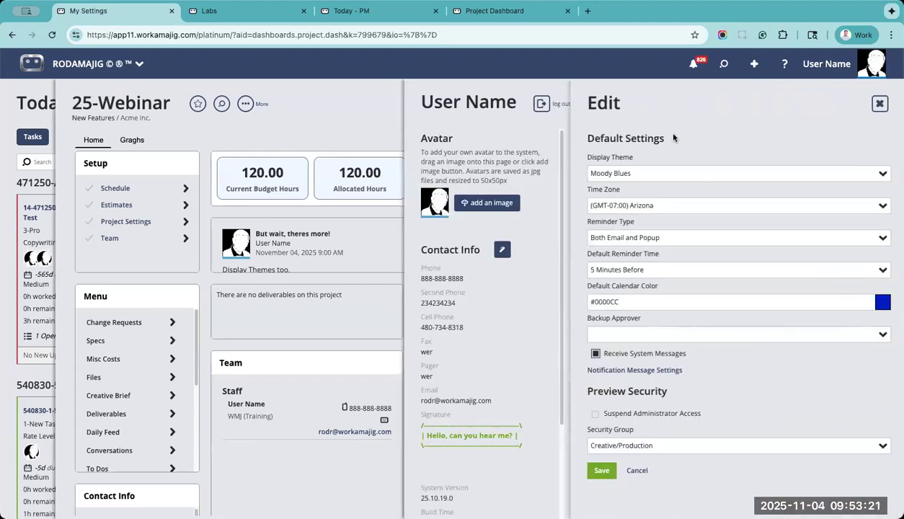
left_click(869, 179)
left_click(723, 200)
left_click(601, 470)
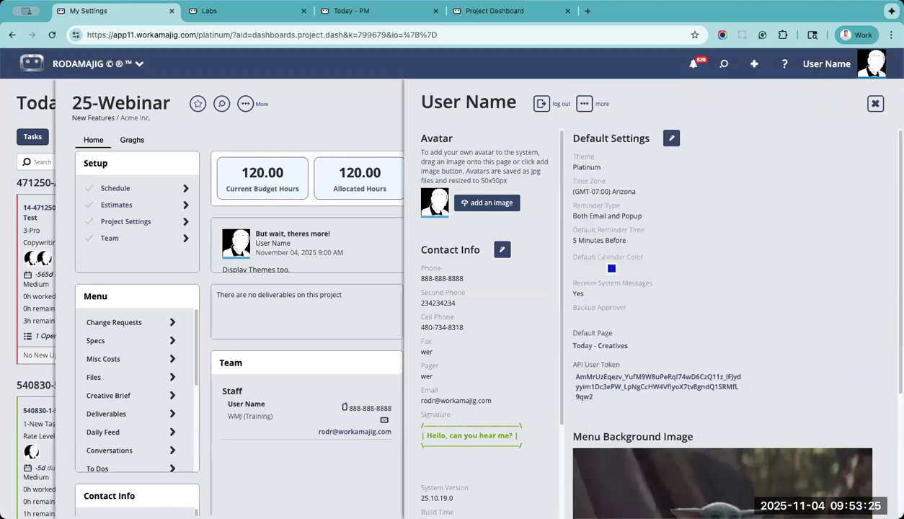
left_click(874, 103)
left_click(52, 35)
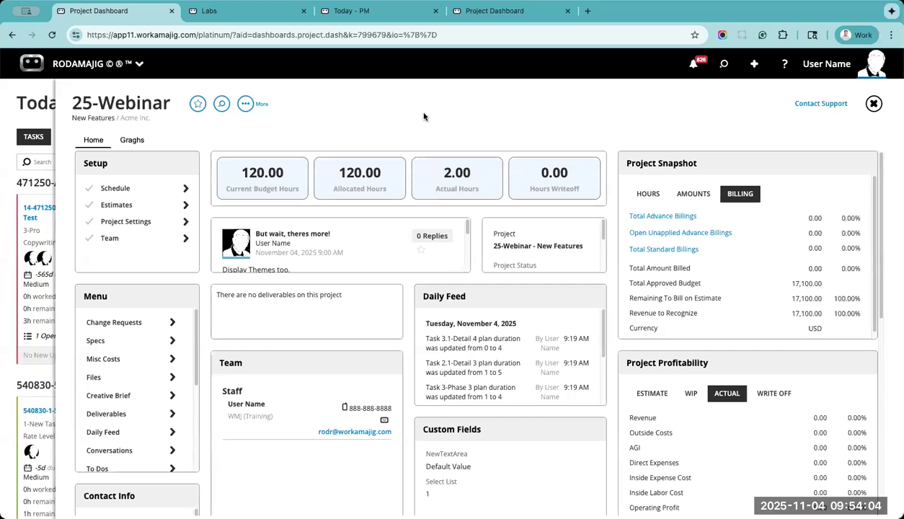
Step: Examine the graph types, including Key Metrics, offered for a new Activity Link Data widget, and leave dashboard editing without adding it
left_click(245, 104)
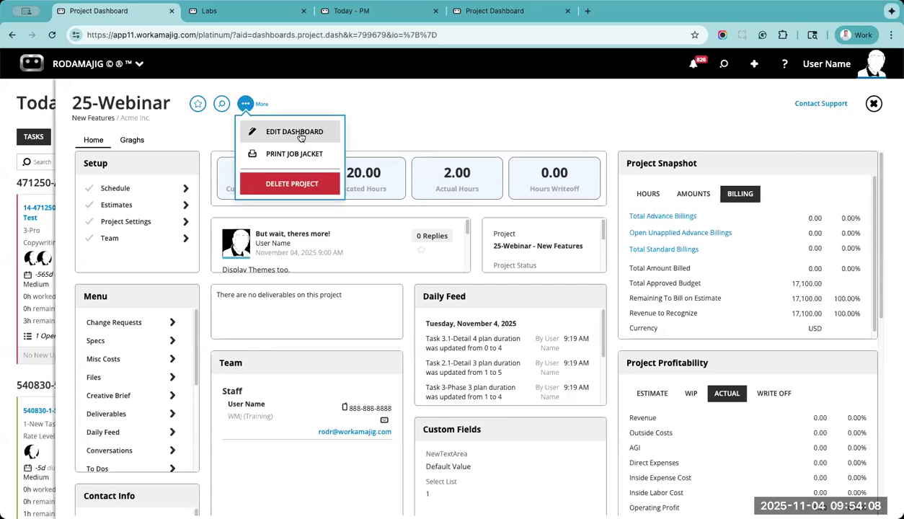
left_click(300, 133)
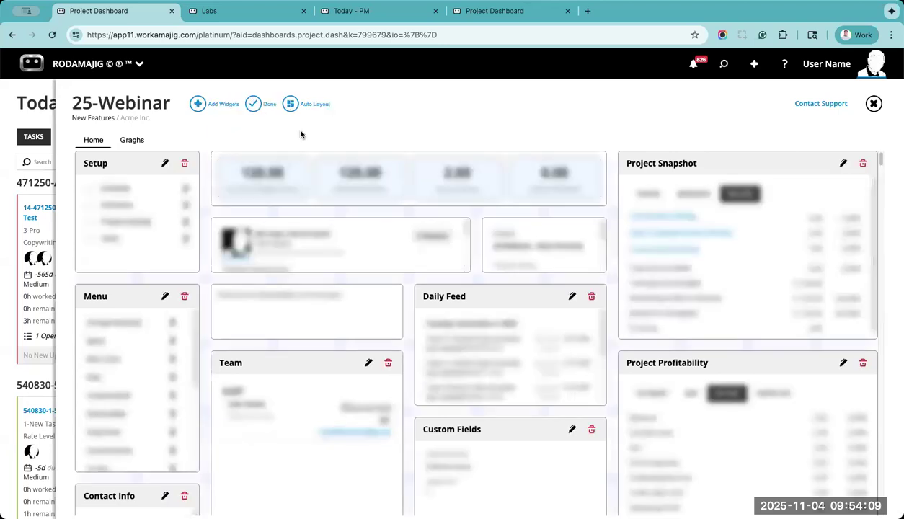
left_click(198, 104)
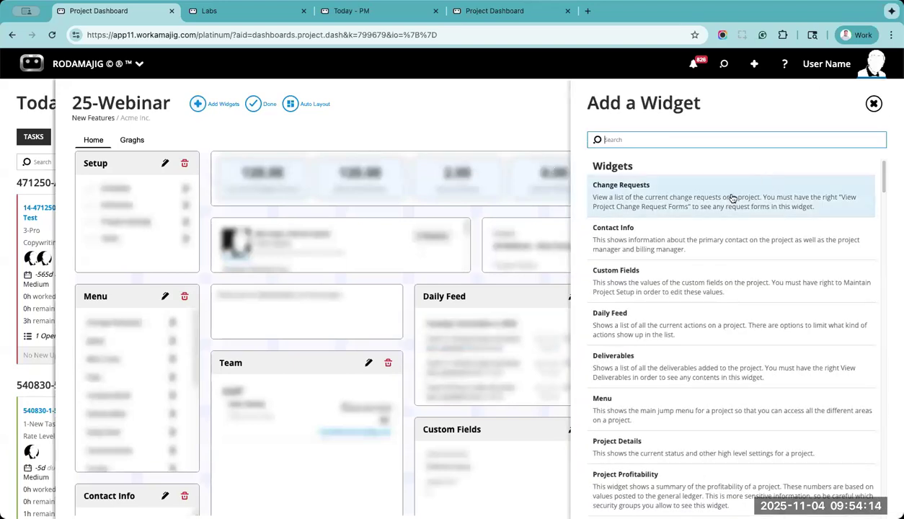
scroll(735, 368, "down", 5)
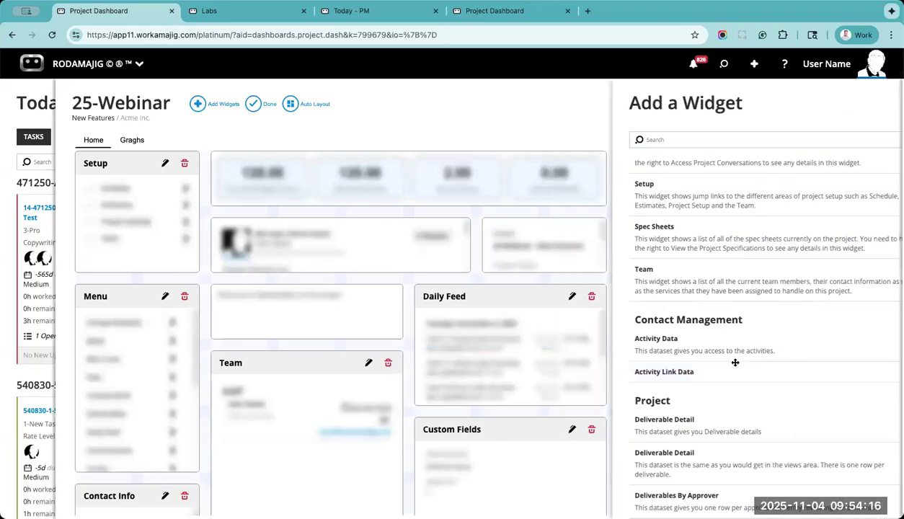
left_click(734, 369)
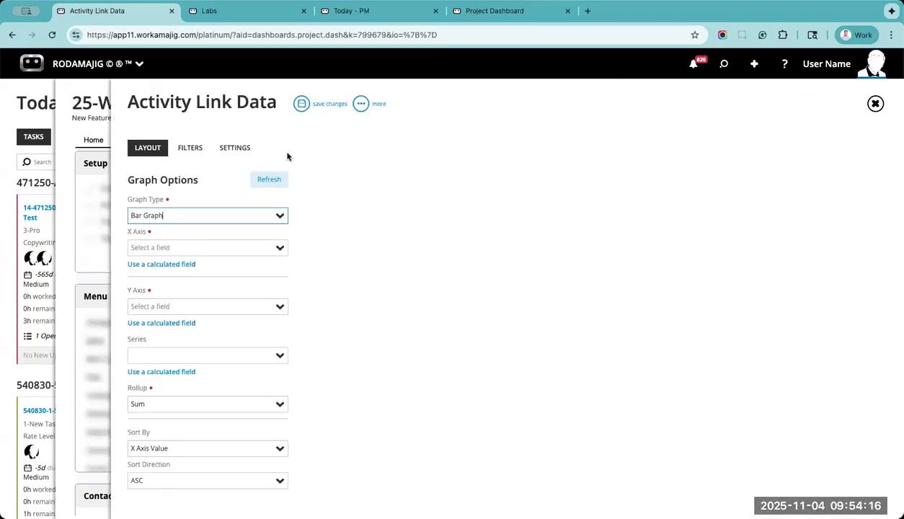
left_click(280, 217)
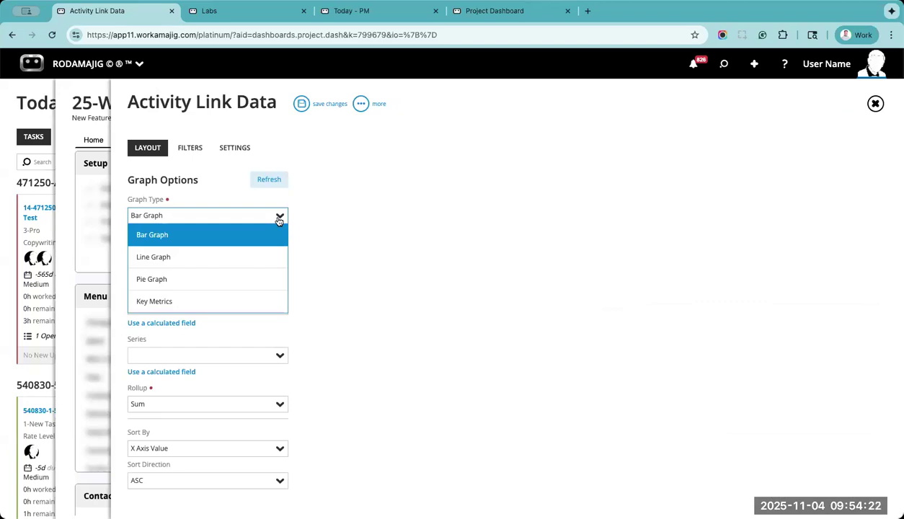
left_click(241, 308)
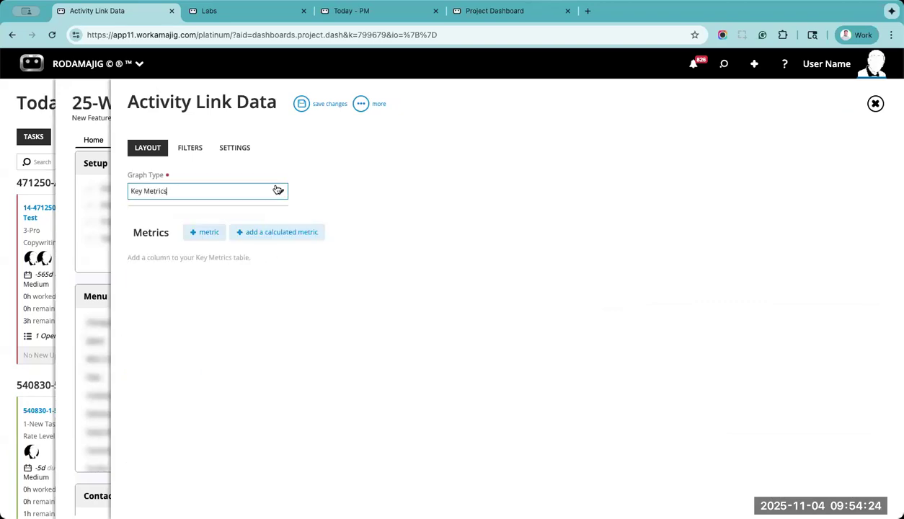
left_click(283, 195)
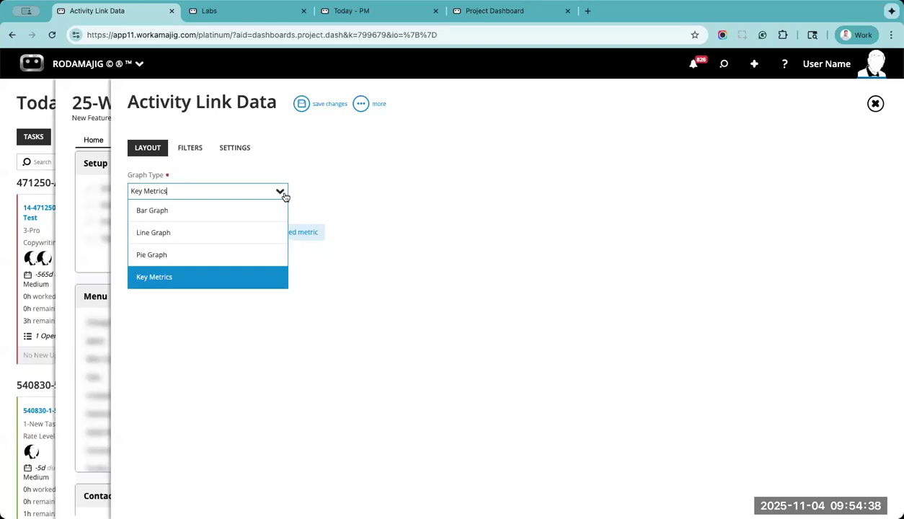
left_click(875, 104)
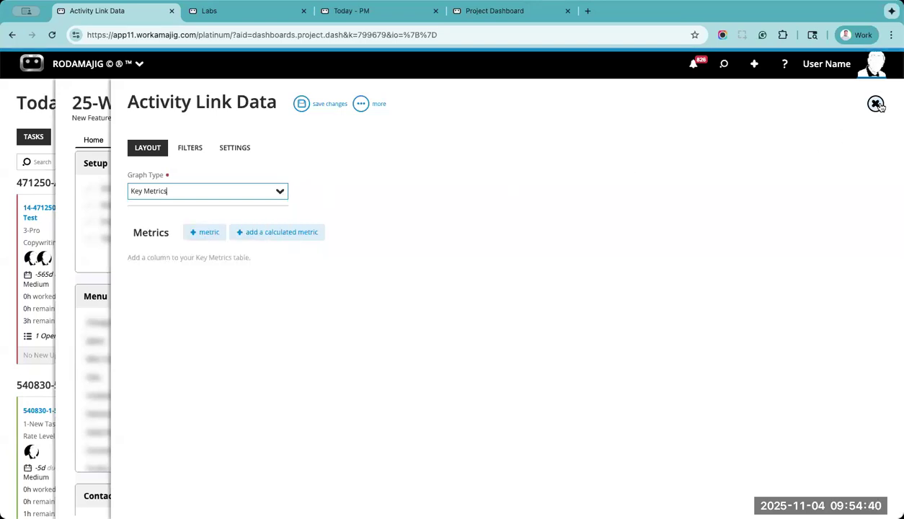
left_click(806, 67)
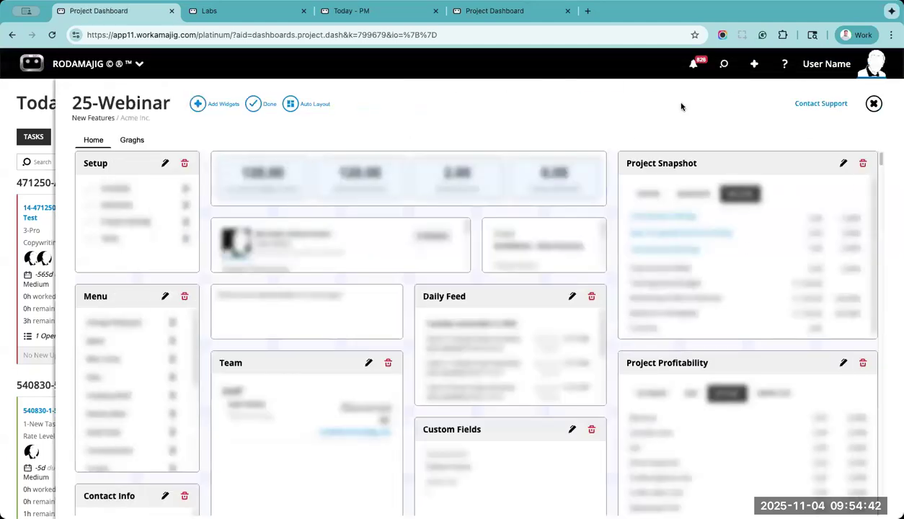
left_click(253, 104)
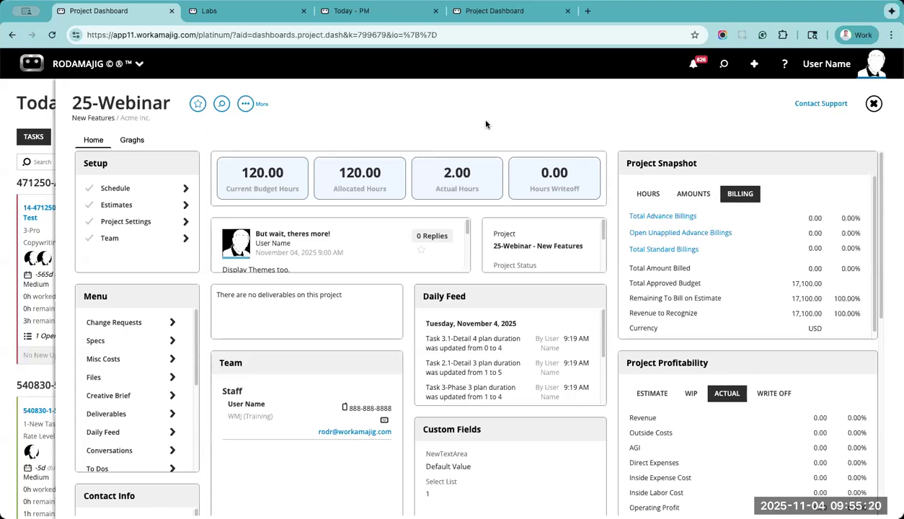
Step: View the 25-Webinar project's schedule and its Graghs dashboard page, returning to the Home dashboard
left_click(149, 191)
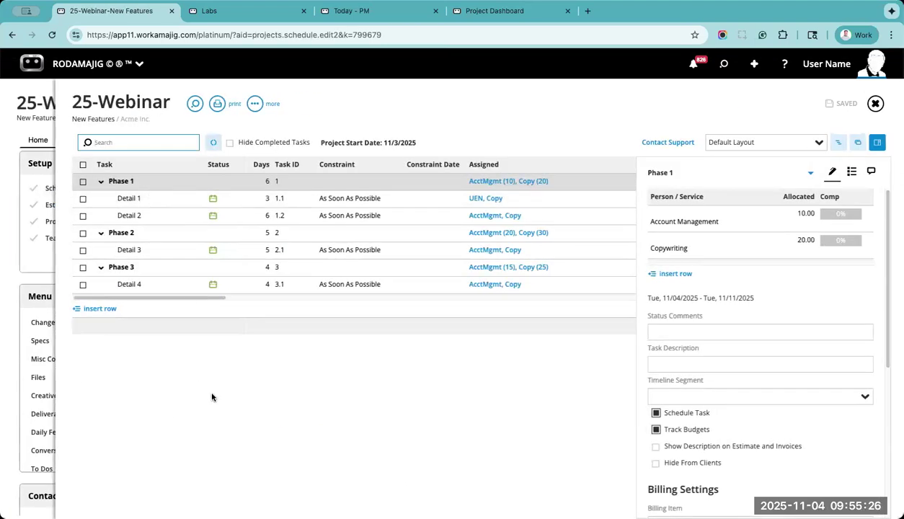
left_click(875, 104)
mouse_move(376, 262)
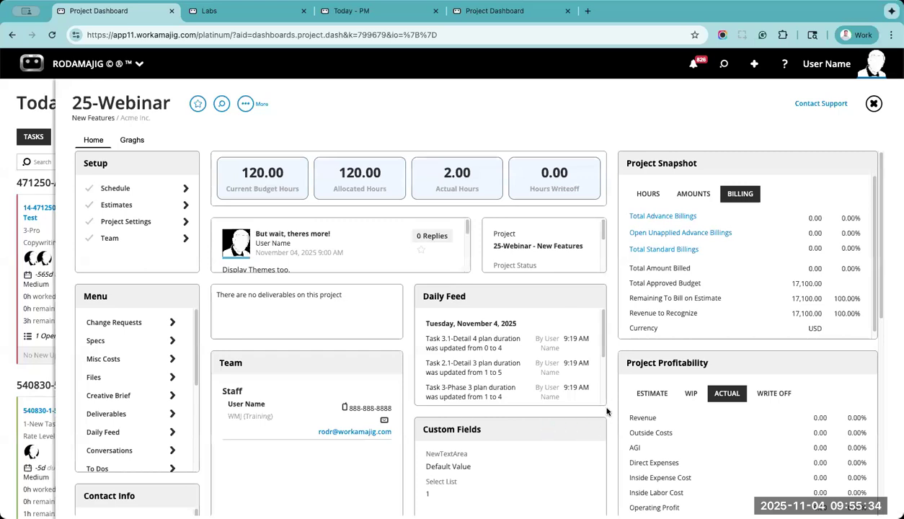
left_click(130, 142)
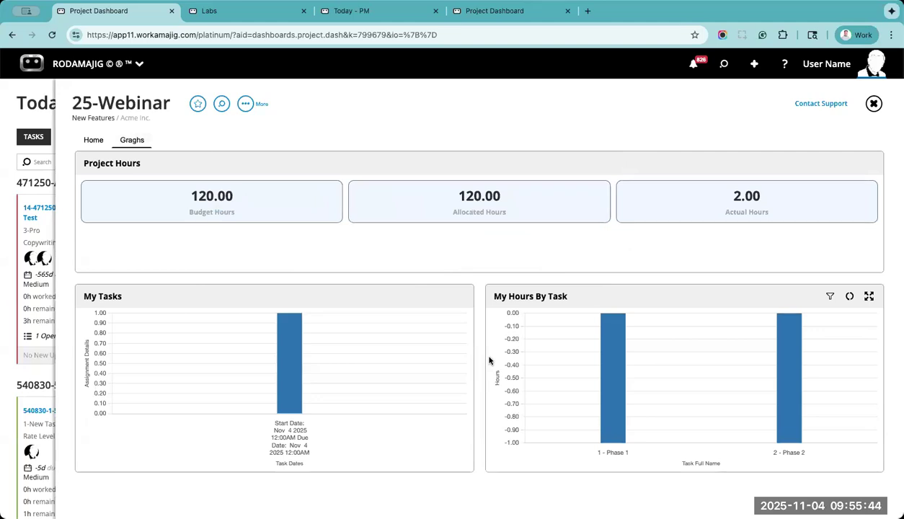
left_click(93, 140)
left_click(158, 189)
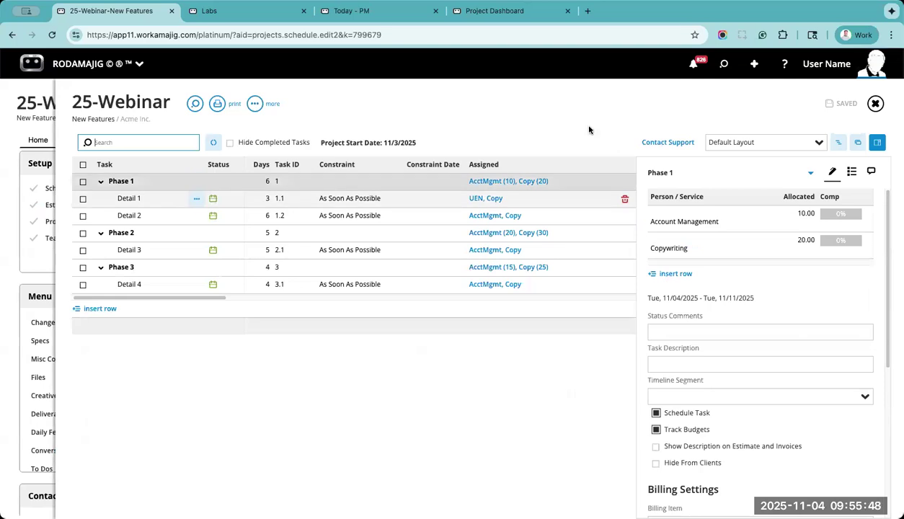
left_click(874, 105)
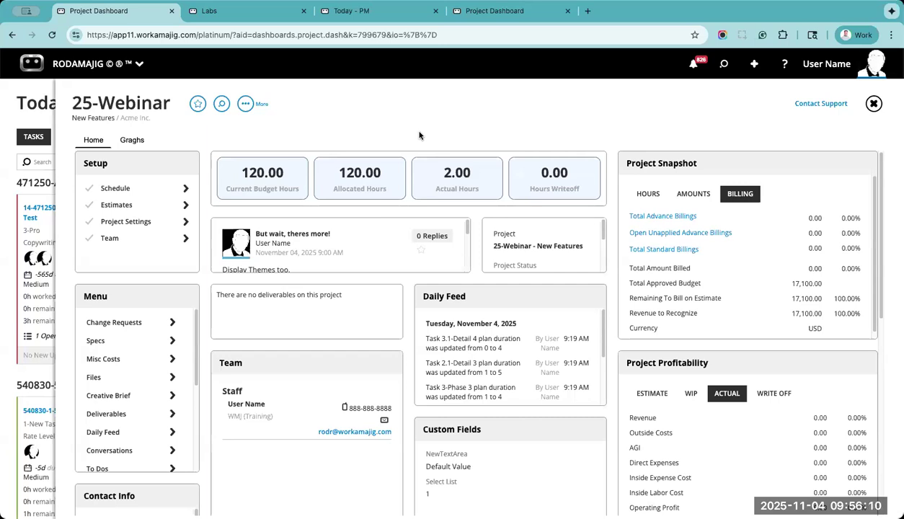
Step: Open the project schedule and examine its hours columns and the actual and other settings of the Detail 1 task
left_click(165, 195)
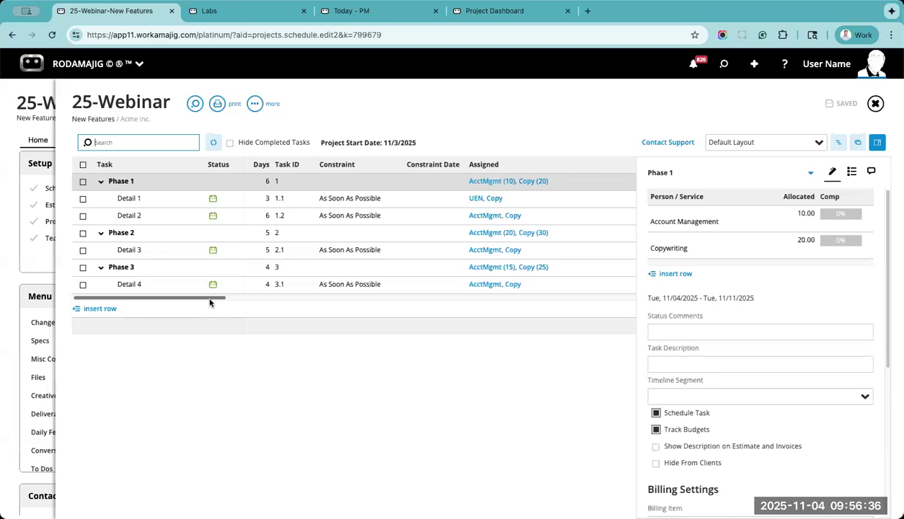
left_click_drag(210, 298, 391, 311)
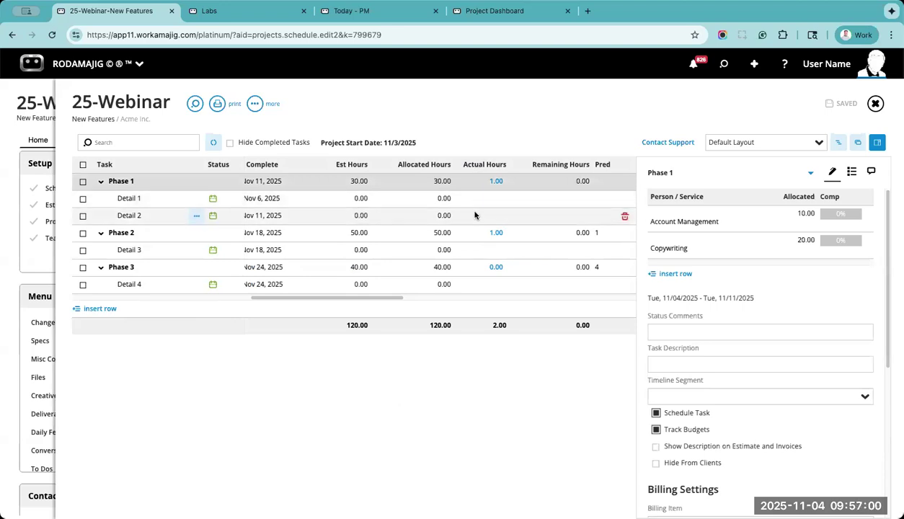
left_click(134, 198)
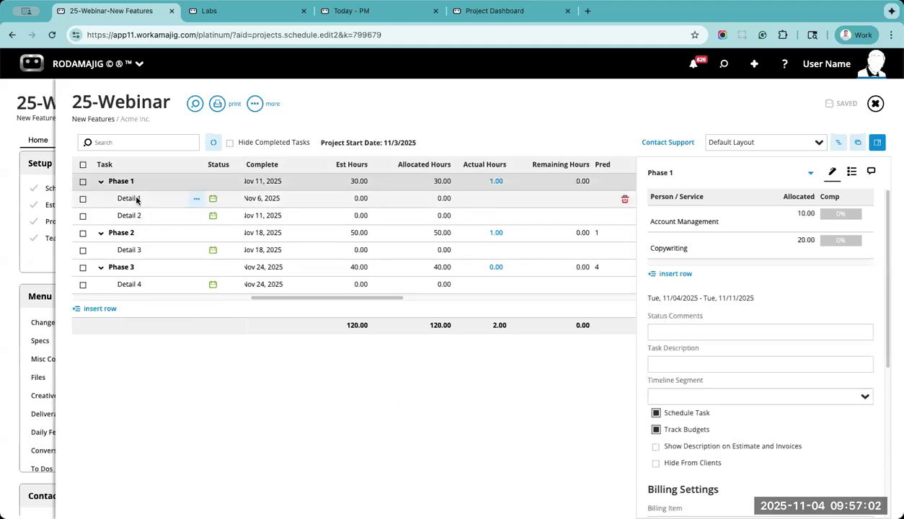
left_click(694, 305)
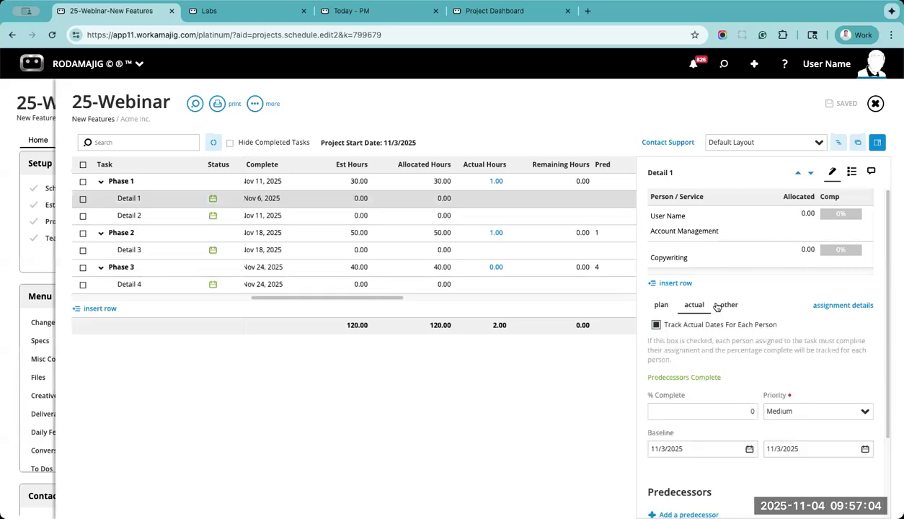
left_click(719, 306)
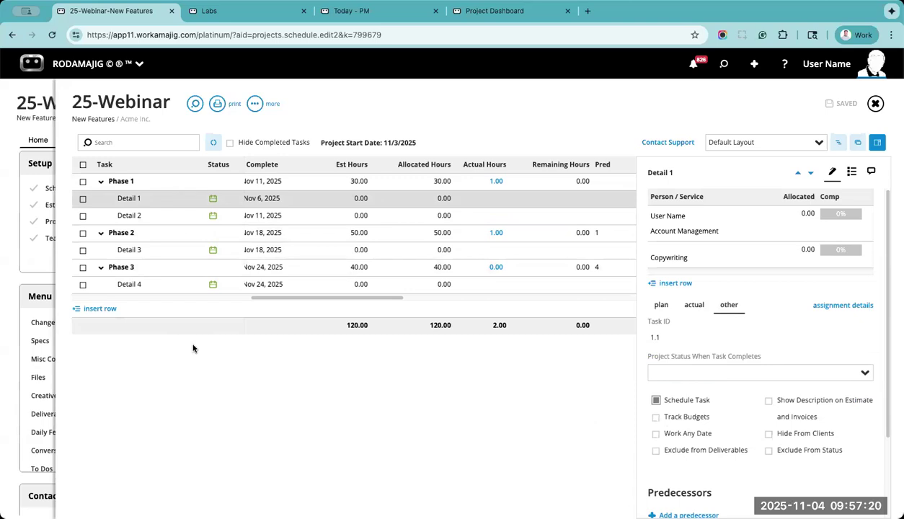
left_click(240, 298)
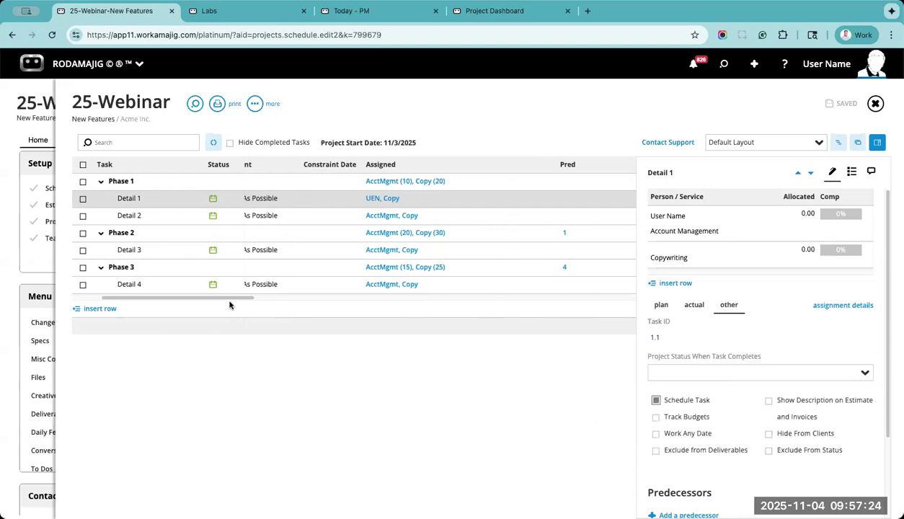
scroll(141, 306, "left", 3)
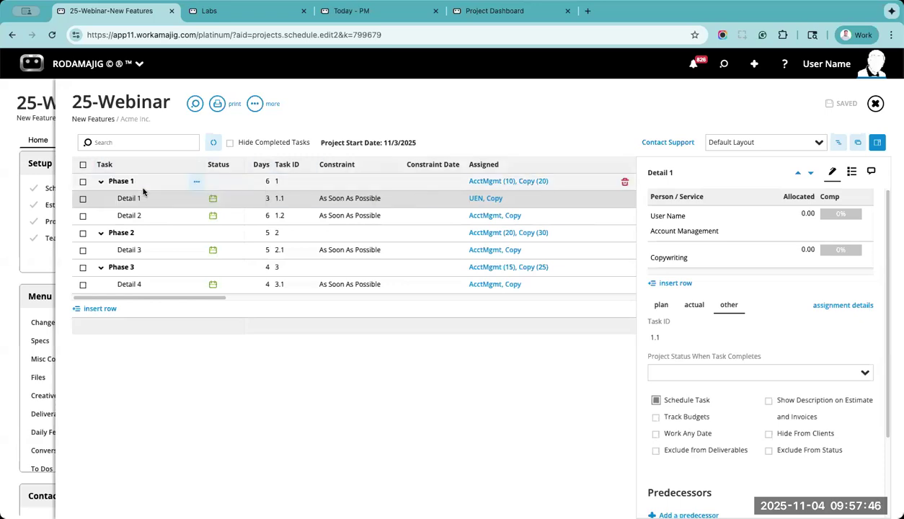
Step: Insert a sub task named "Do this!" under Phase 1 in the project schedule
left_click(197, 184)
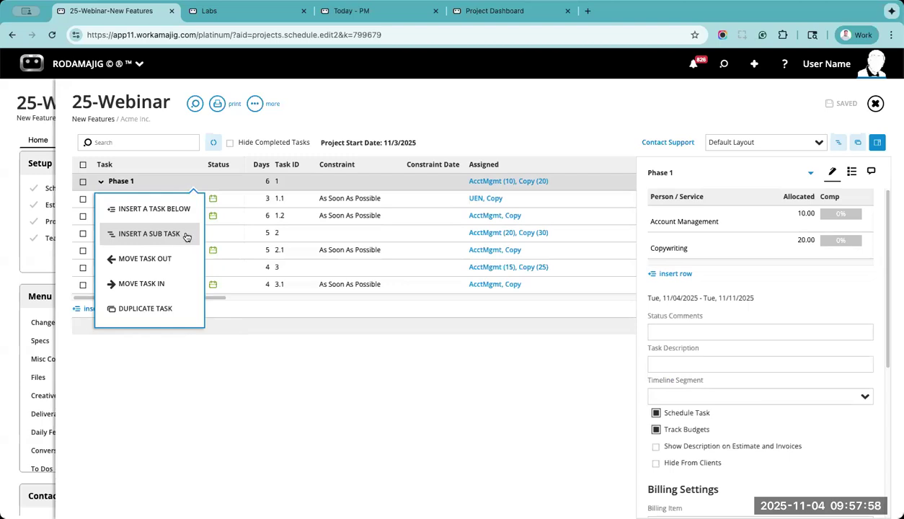
left_click(237, 351)
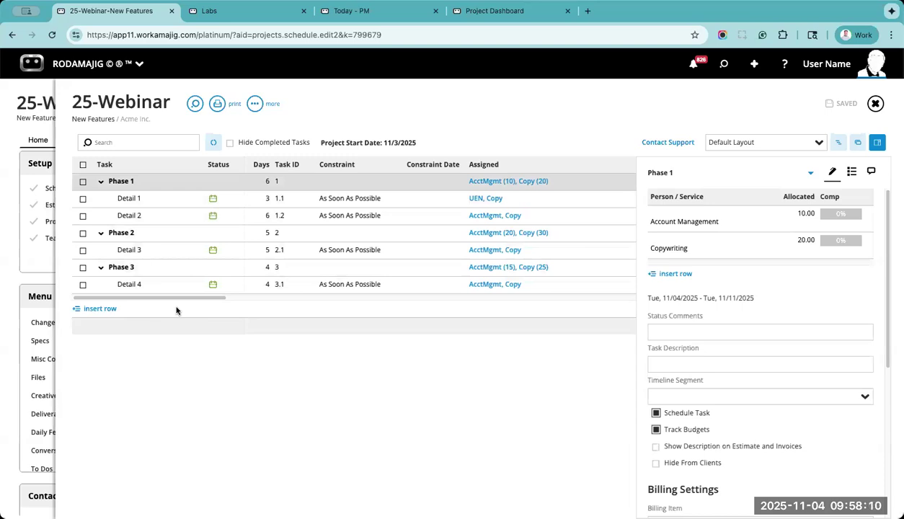
mouse_move(198, 186)
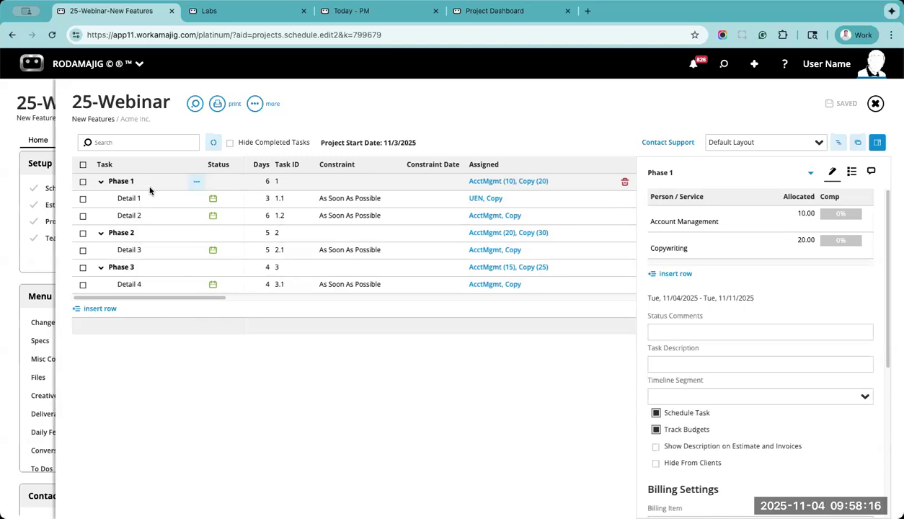
left_click(197, 180)
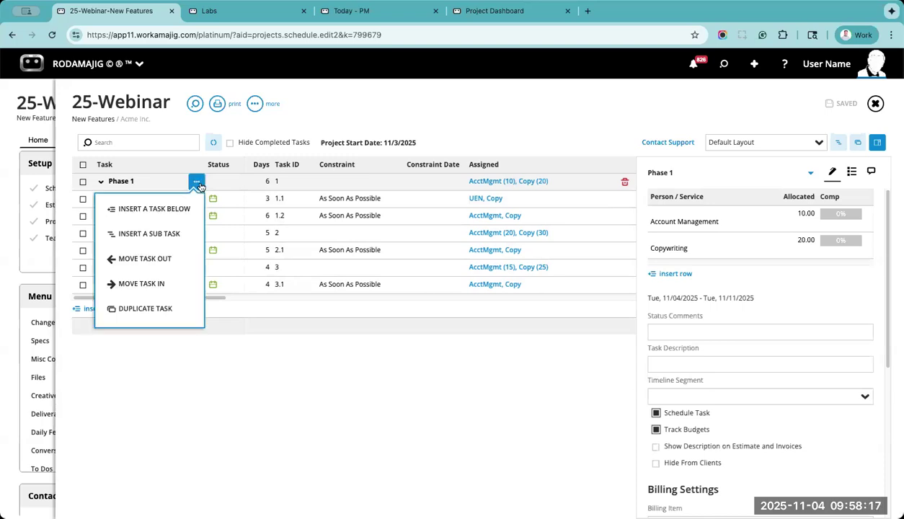
left_click(185, 235)
type("Do this!")
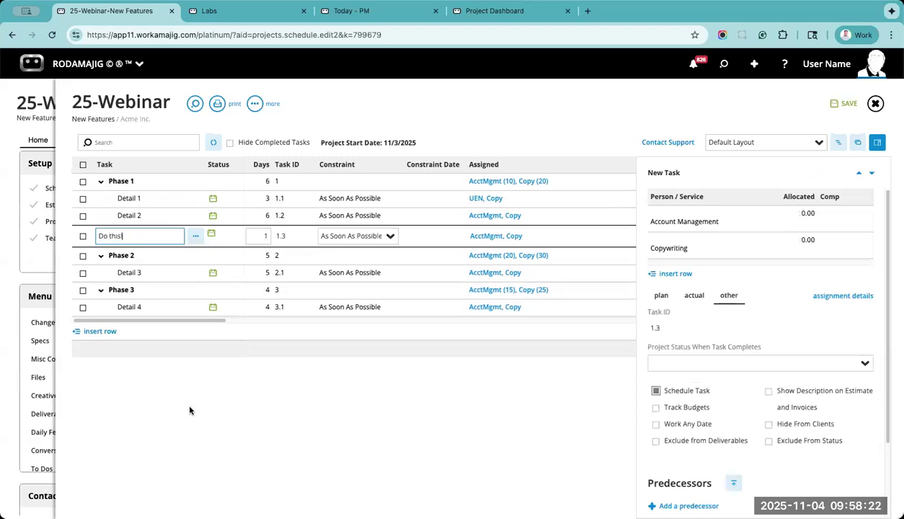
left_click(185, 397)
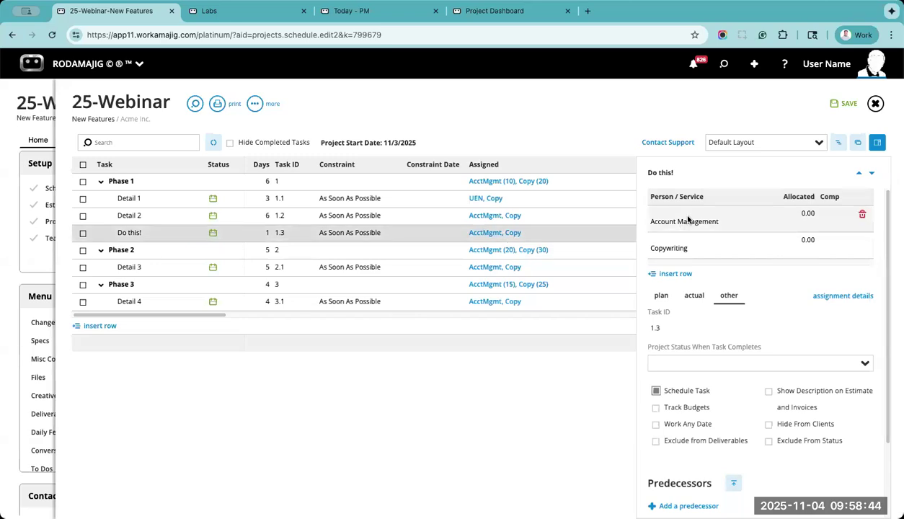
Step: Assign the user to the Copywriting service on the "Do this!" task and save the schedule
left_click(680, 245)
type("user")
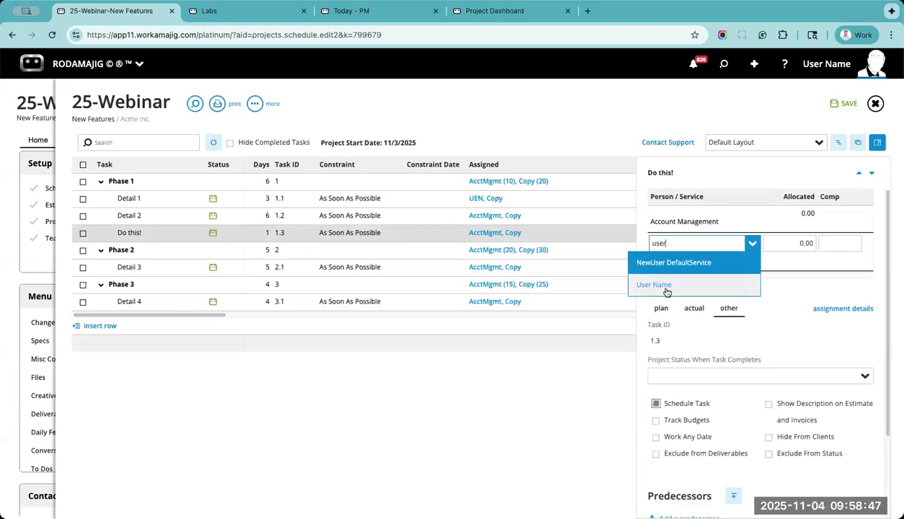
left_click(667, 286)
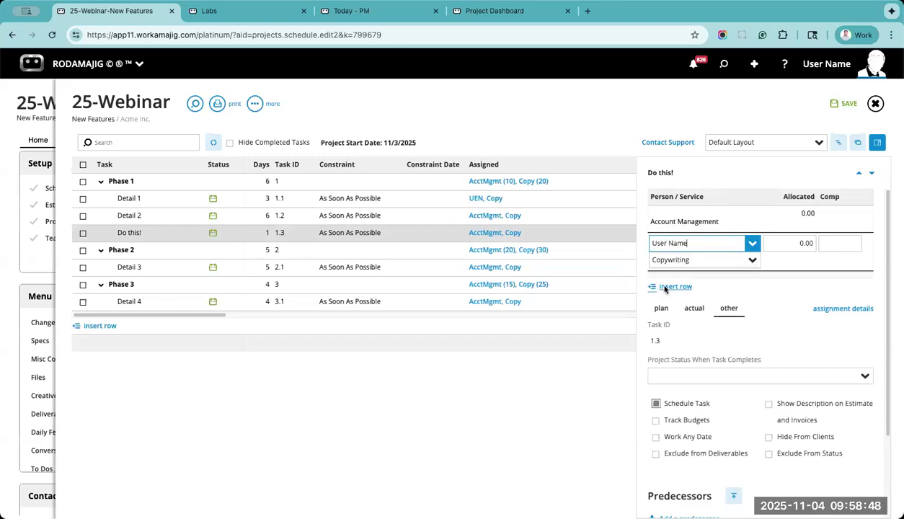
left_click(569, 403)
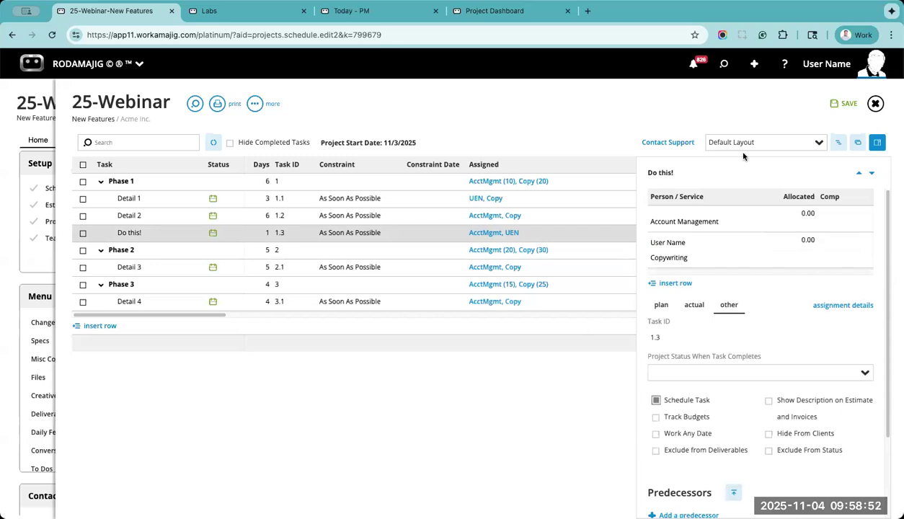
left_click(840, 105)
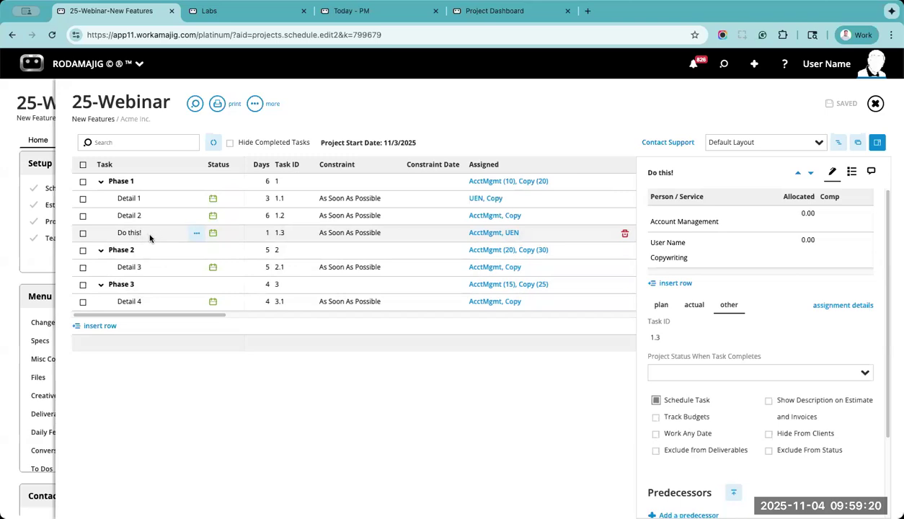
Step: Move the "Do this!" task into Phase 2 below Detail 3, save the schedule and close it
left_click_drag(158, 268, 157, 246)
left_click(842, 103)
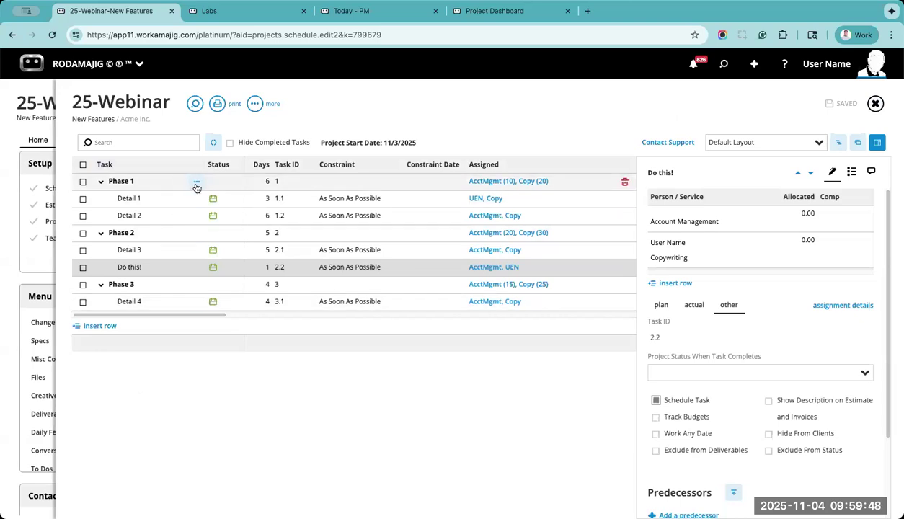
left_click(196, 183)
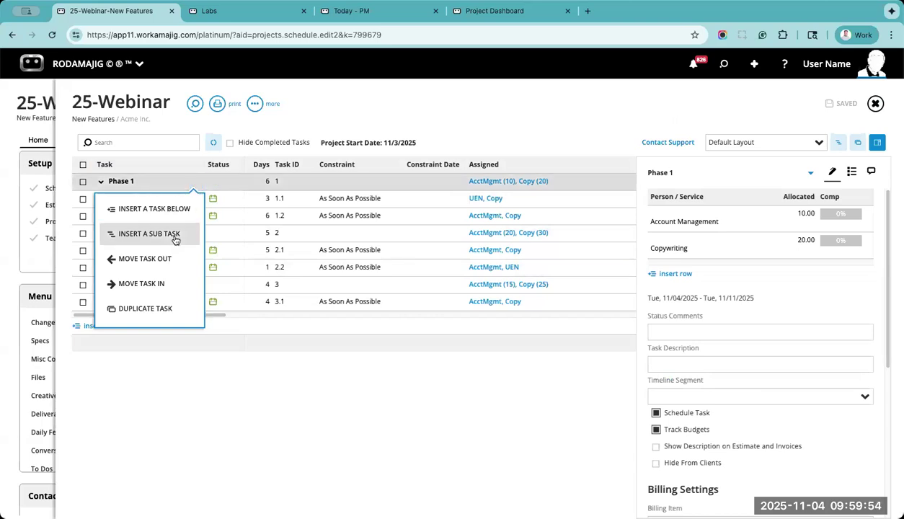
left_click(503, 120)
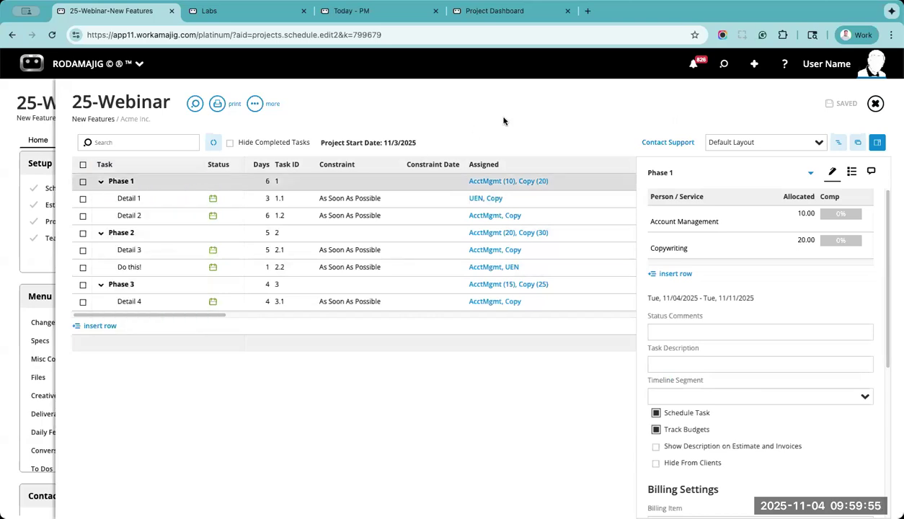
left_click(876, 105)
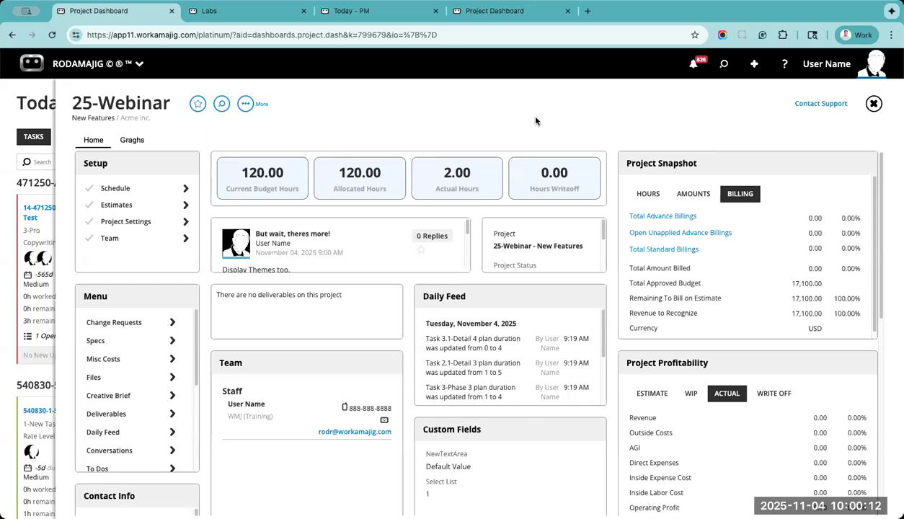
Step: Return to the Today - Creatives page and search its tasks for "webinar"
left_click(31, 100)
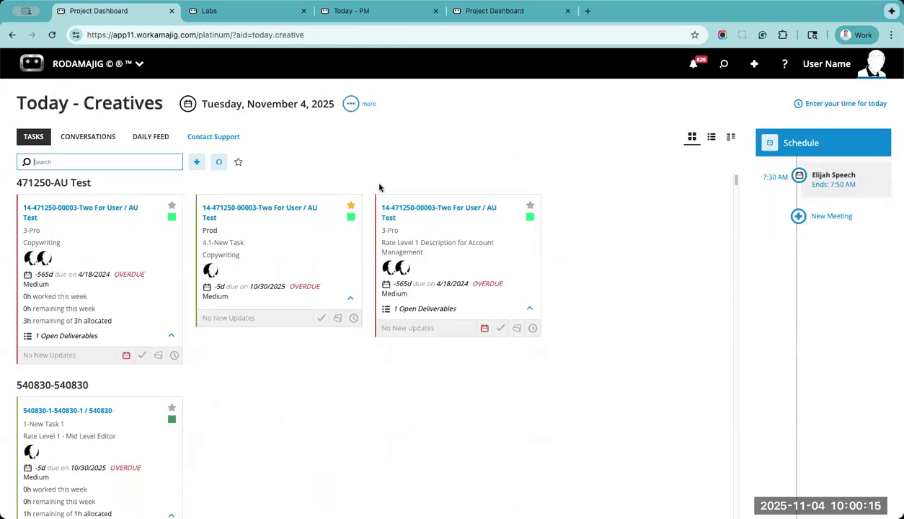
left_click(112, 162)
type("web")
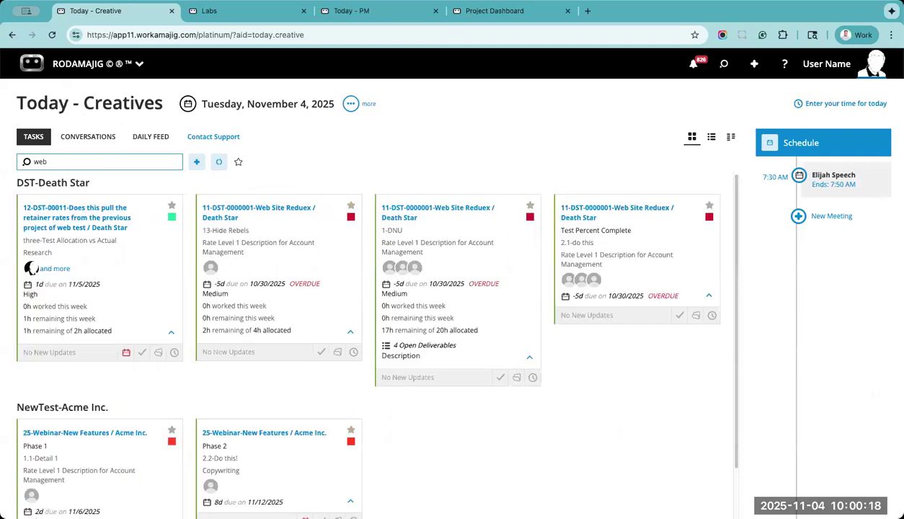
type("inar")
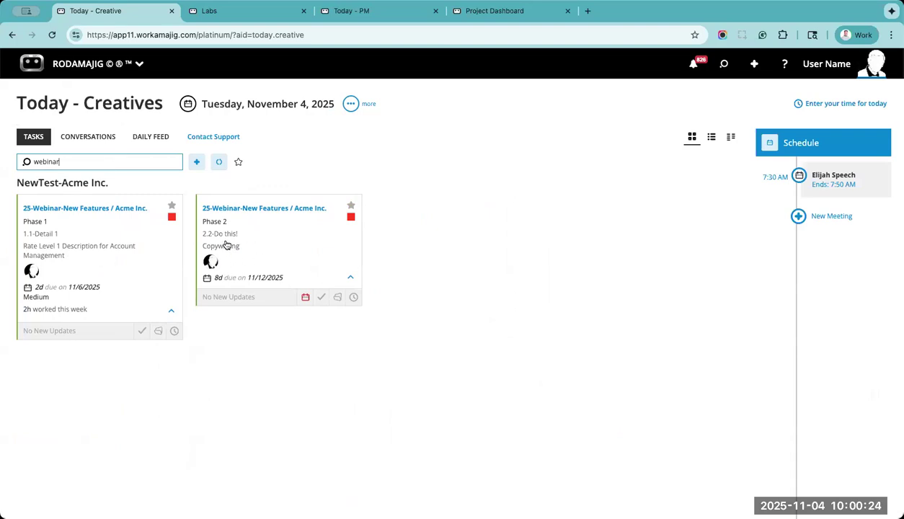
Step: Record and save a new 2-hour time entry for the "Do this!" task under Phase 2
left_click(353, 297)
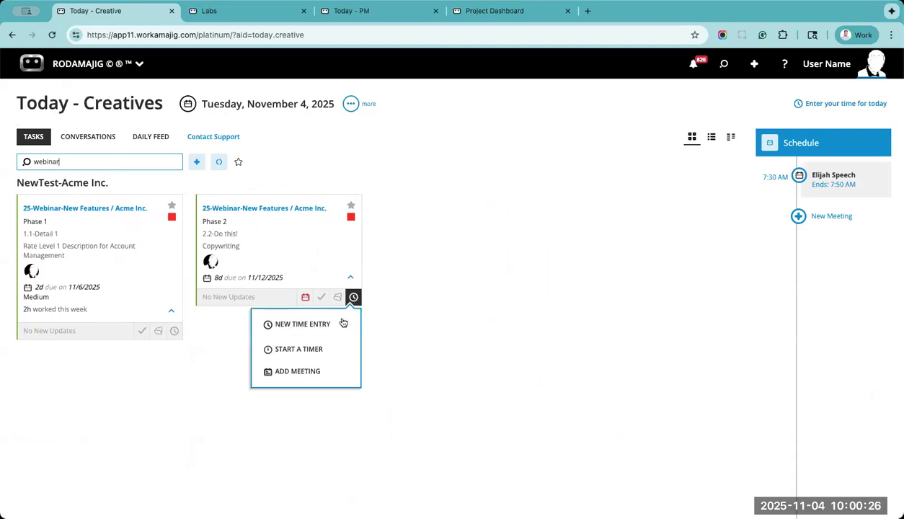
left_click(342, 325)
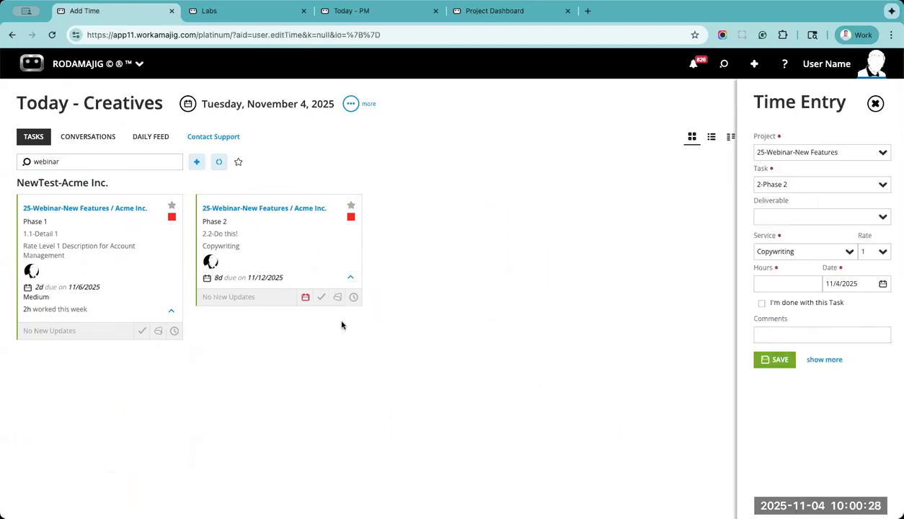
type("2")
left_click(777, 363)
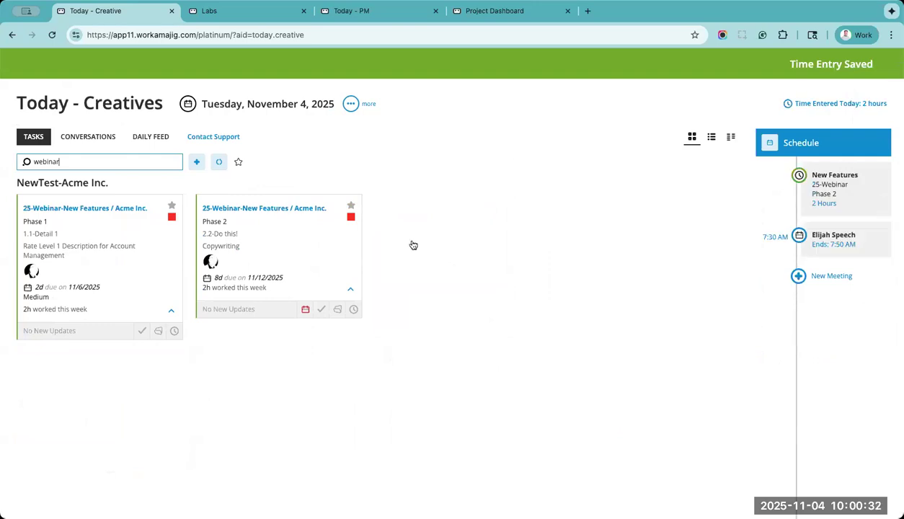
Step: Open the 25-Webinar project dashboard from the task card and review its widgets down to Task Assignment Weekly Data
left_click(268, 210)
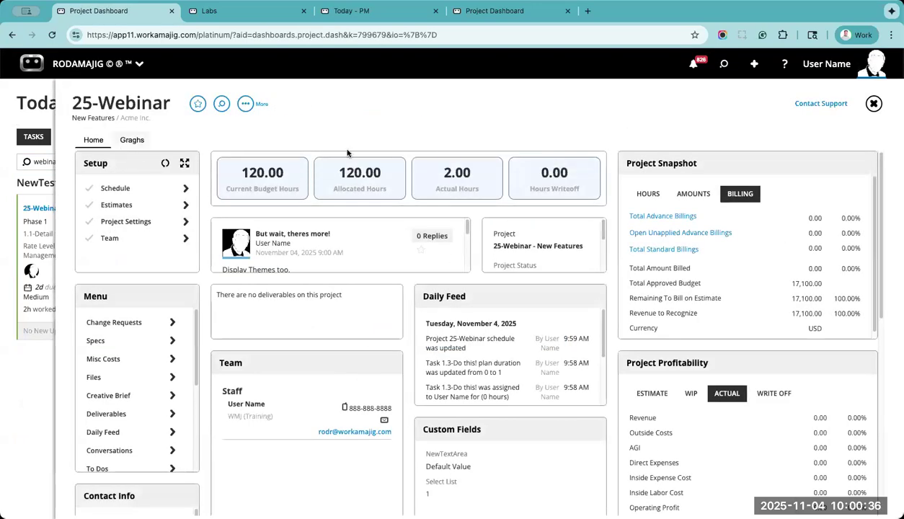
left_click(573, 164)
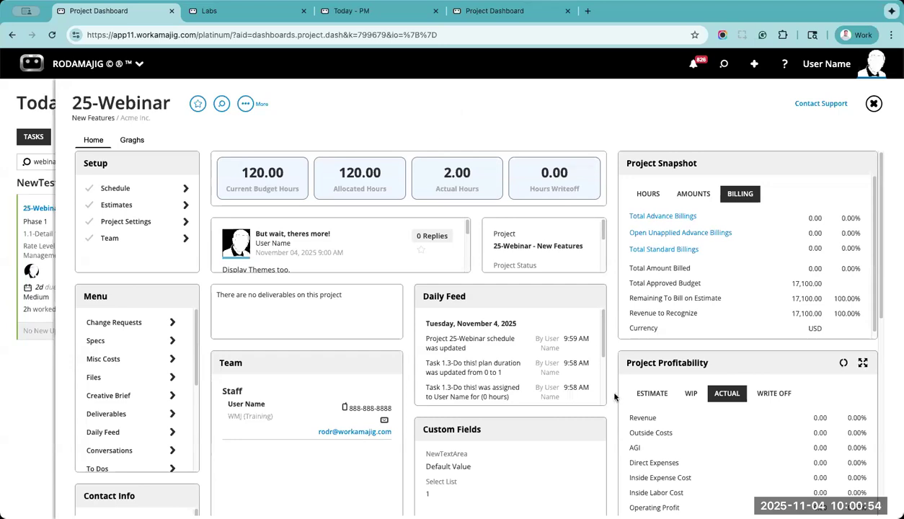
scroll(614, 397, "down", 1)
scroll(614, 397, "down", 5)
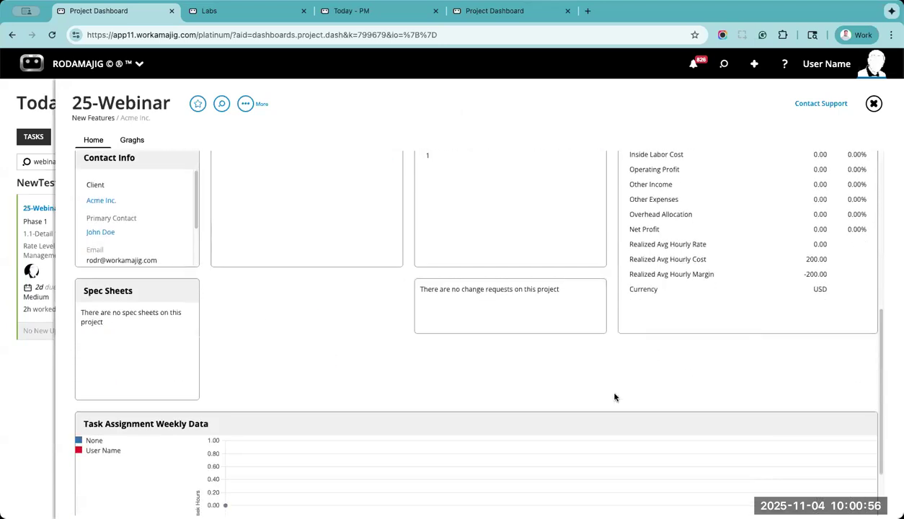
scroll(614, 396, "up", 6)
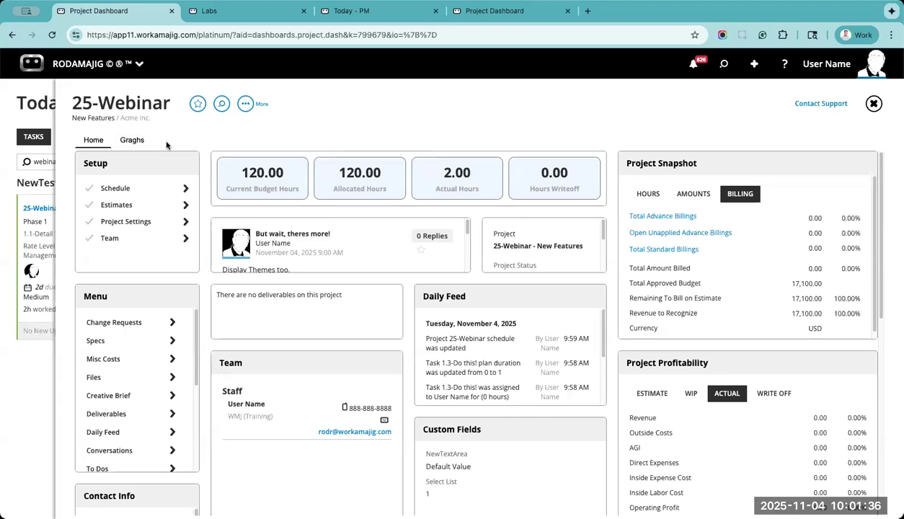
Step: Edit the dashboard's Project Summary Data widget, set its tab name to "New Tab", save it and finish dashboard editing
mouse_move(241, 289)
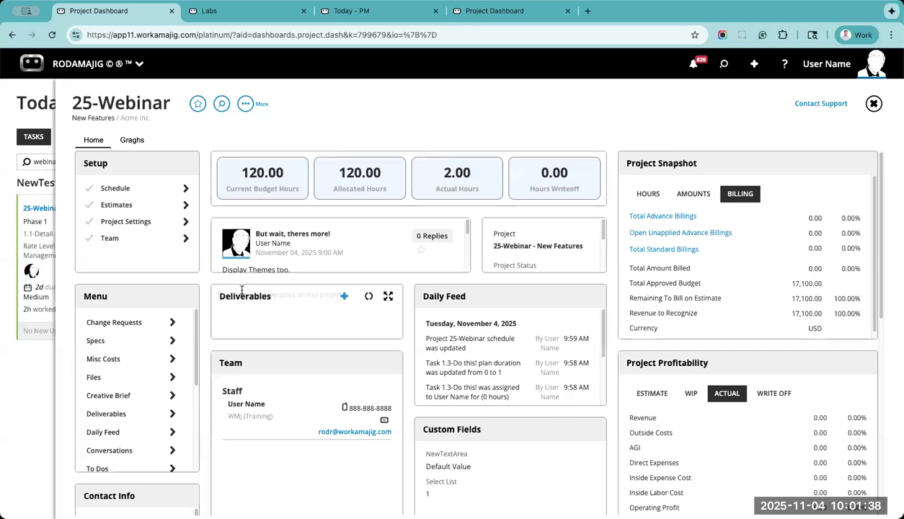
left_click(245, 105)
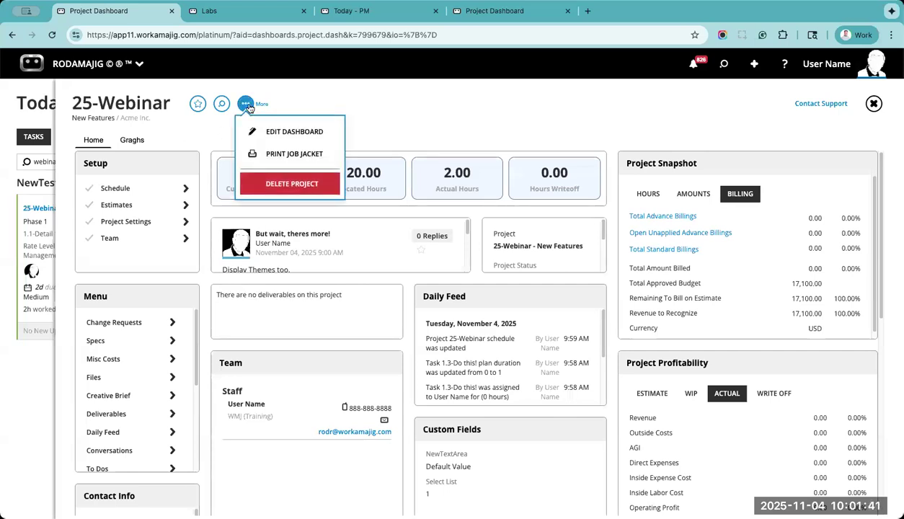
left_click(294, 130)
mouse_move(412, 177)
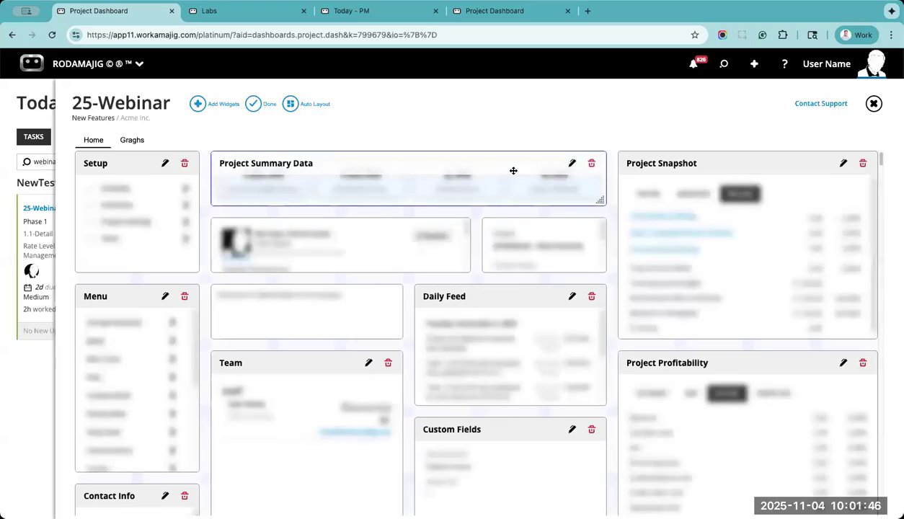
left_click(571, 164)
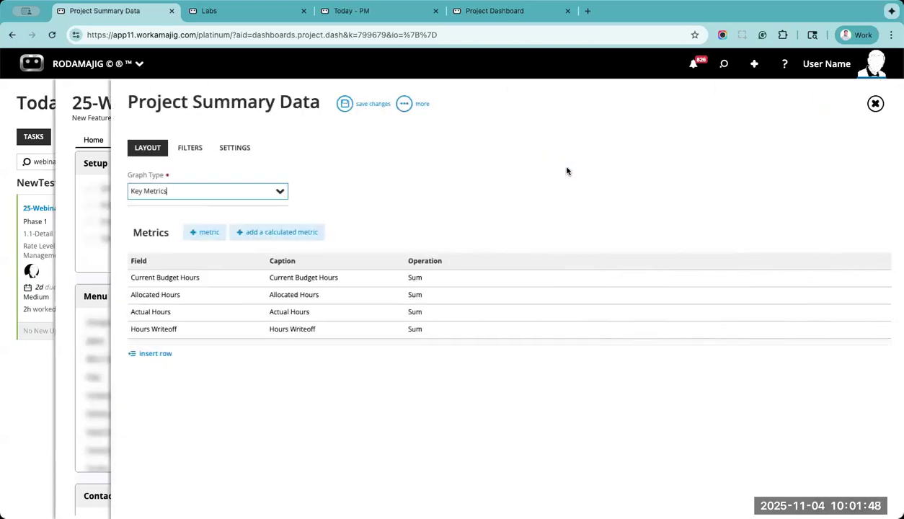
left_click(231, 149)
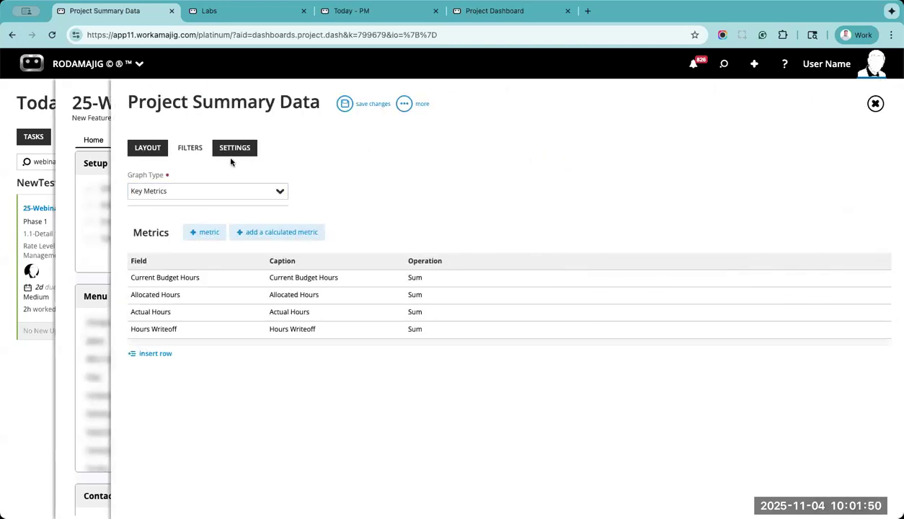
left_click(151, 364)
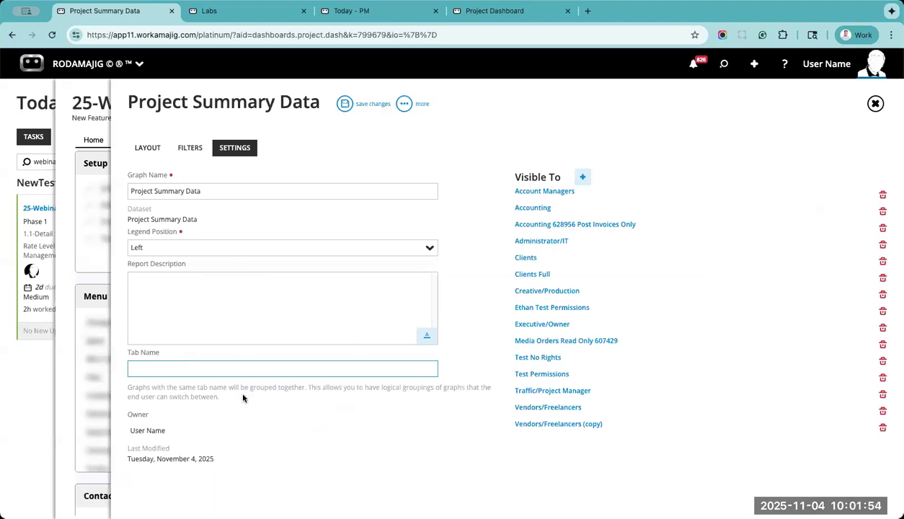
type("New Tab")
left_click(344, 105)
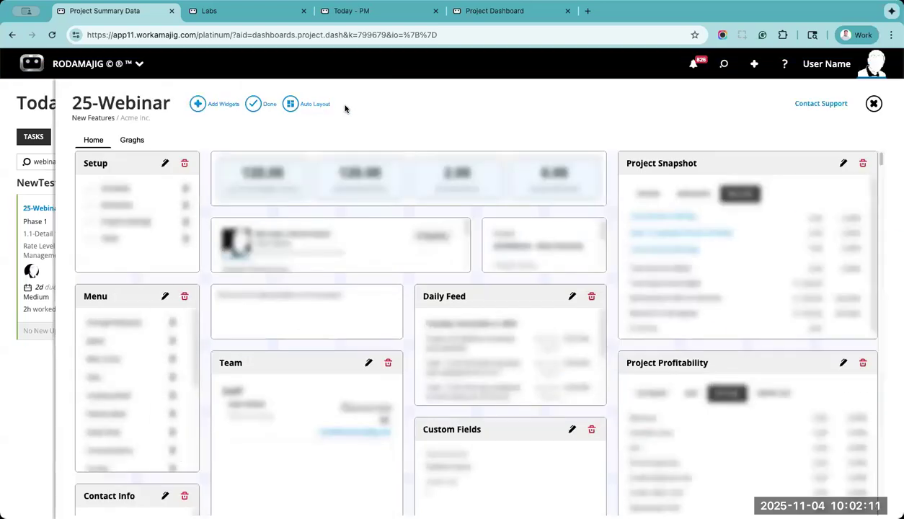
left_click(248, 105)
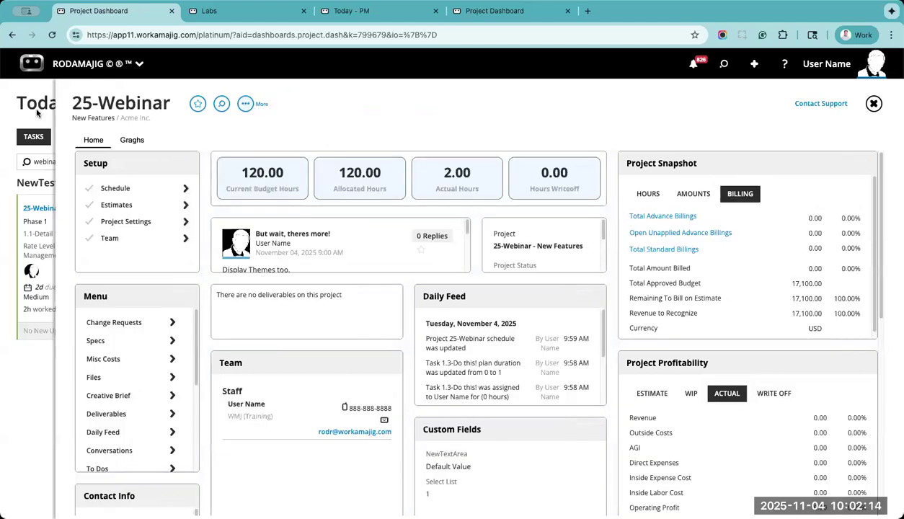
Step: Reopen the 25-Webinar project dashboard, view its New Tab page and return to the Home page
left_click(37, 112)
left_click(107, 209)
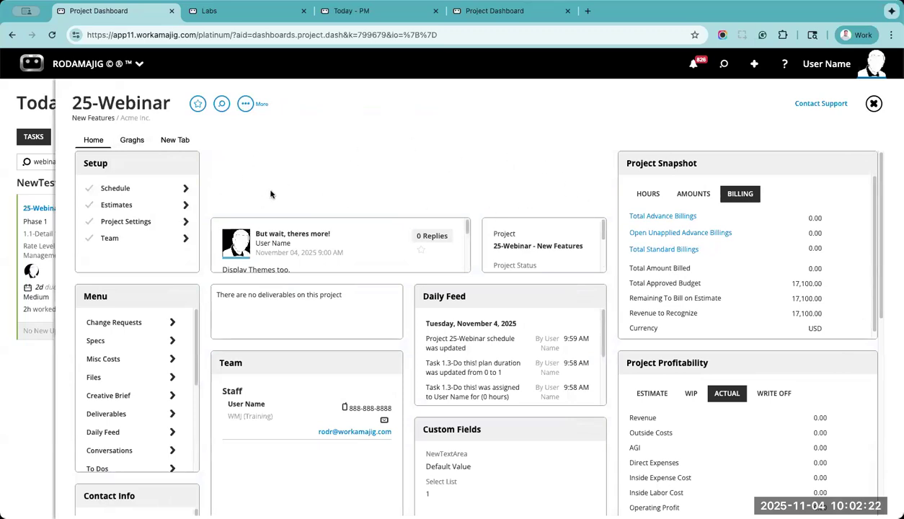
left_click(173, 142)
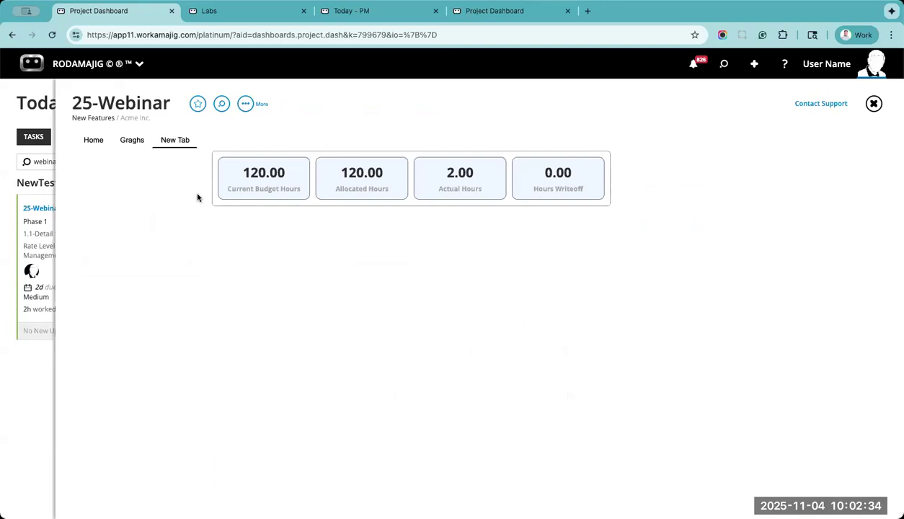
left_click(94, 140)
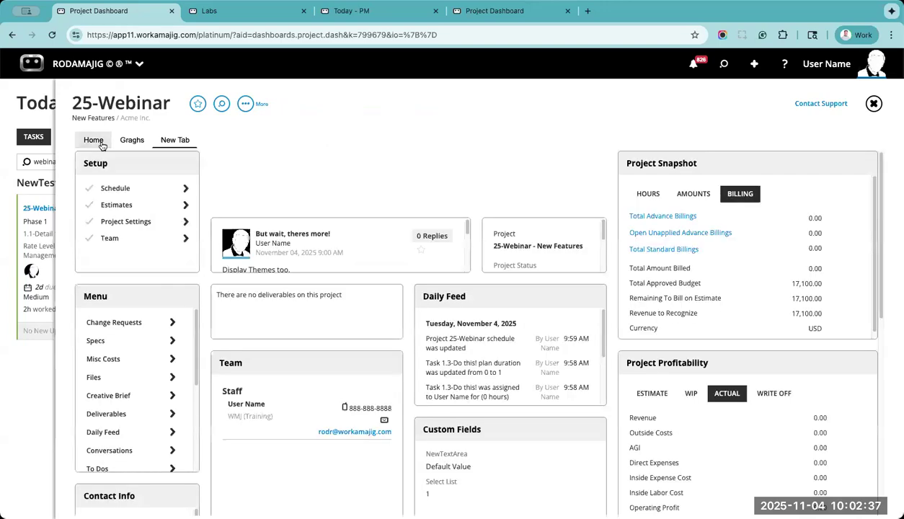
Step: Open the project schedule and examine the estimated, allocated, actual and remaining hours columns
left_click(151, 195)
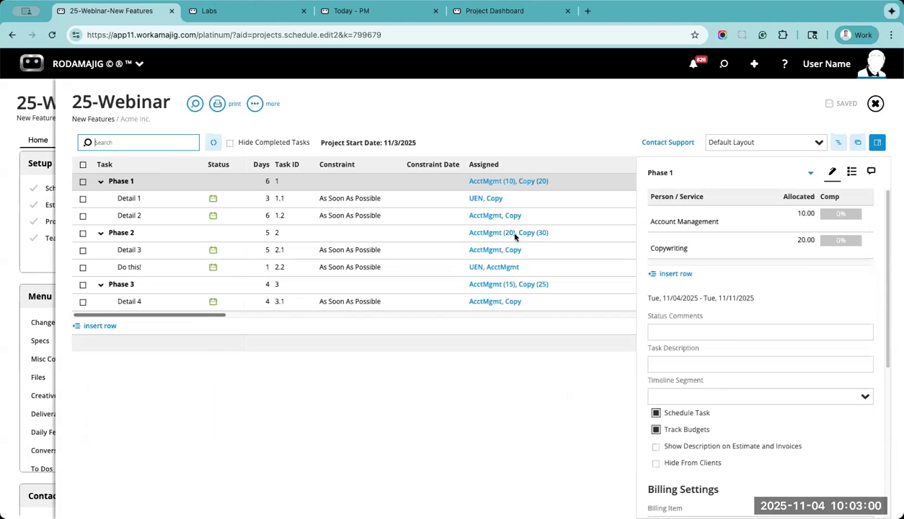
left_click(451, 182)
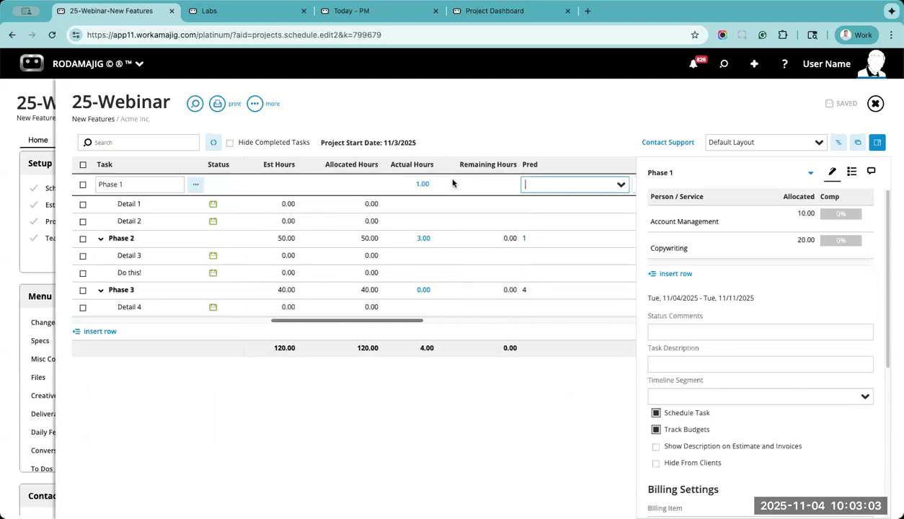
left_click(190, 321)
left_click(112, 320)
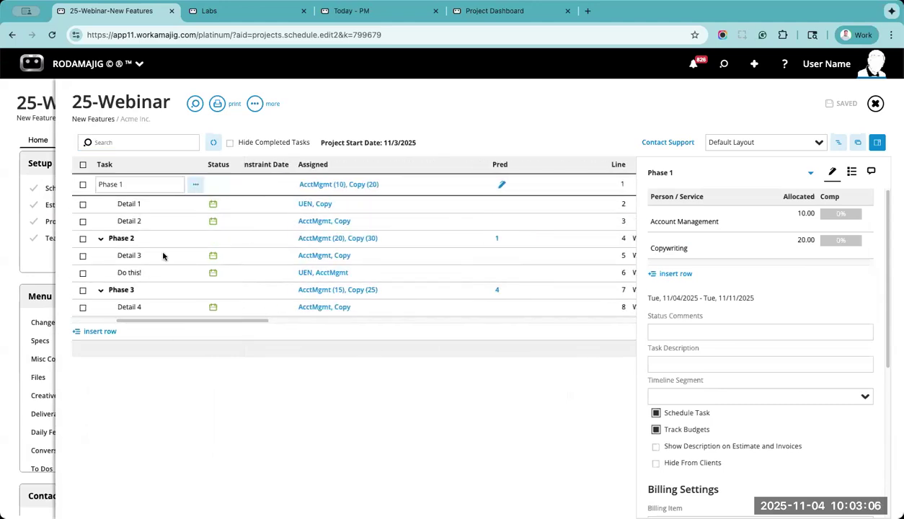
left_click(542, 142)
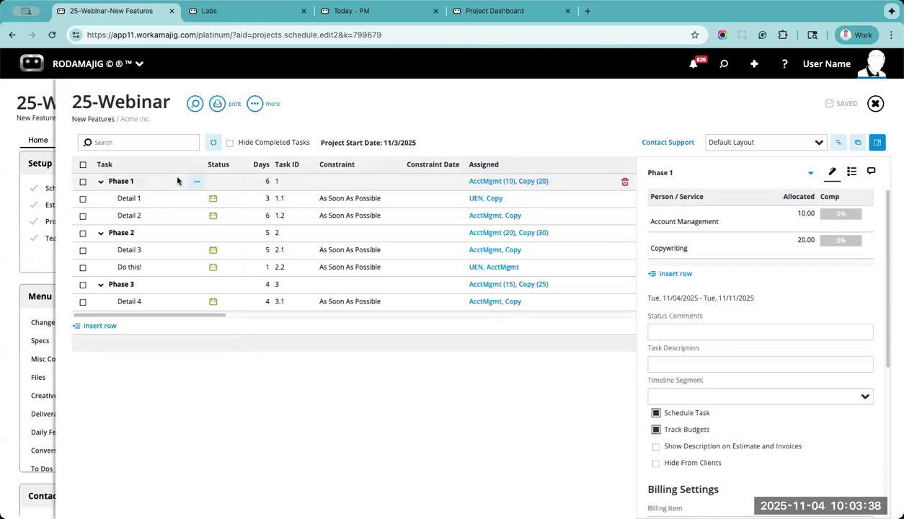
Step: Collapse Phases 1, 2 and 3 in the schedule, and expand Phase 1 again to show its detail tasks
left_click(101, 182)
left_click(101, 199)
left_click(101, 216)
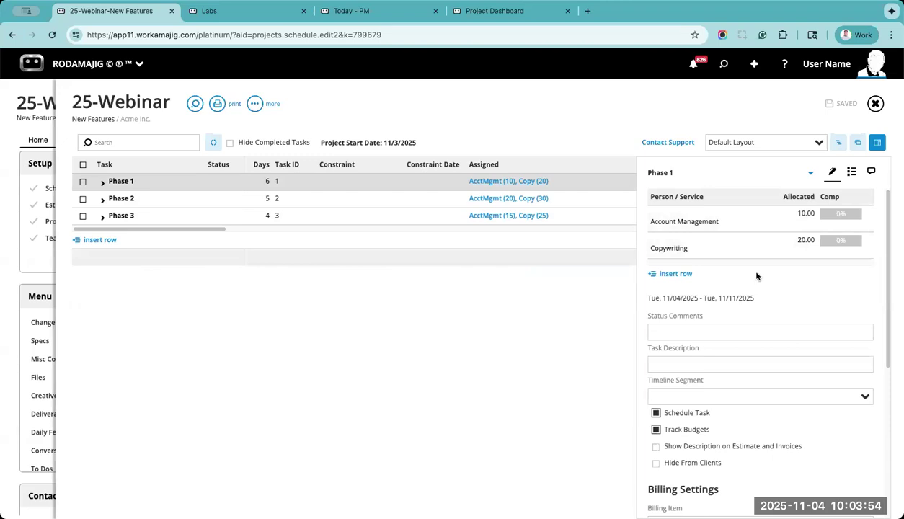
left_click(103, 183)
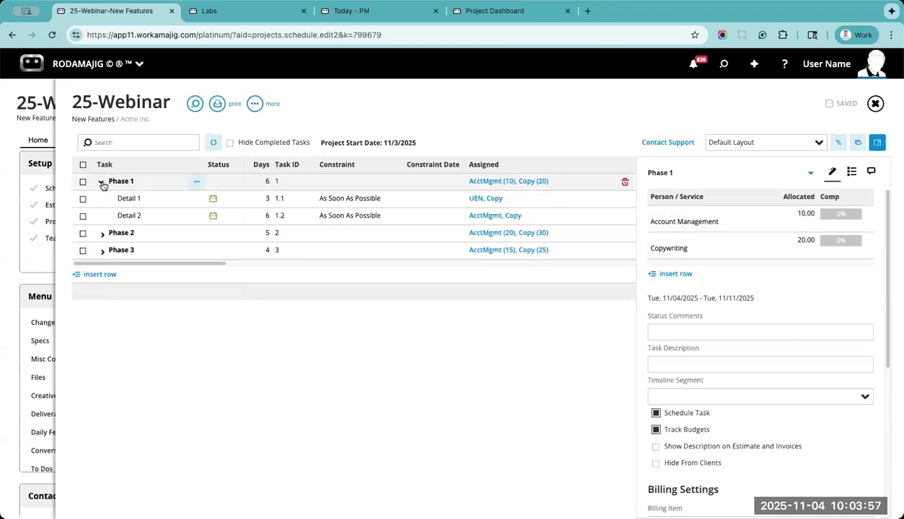
Step: Check the row options for Phase 1, and examine Detail 1's plan and other task settings in the schedule
left_click(195, 182)
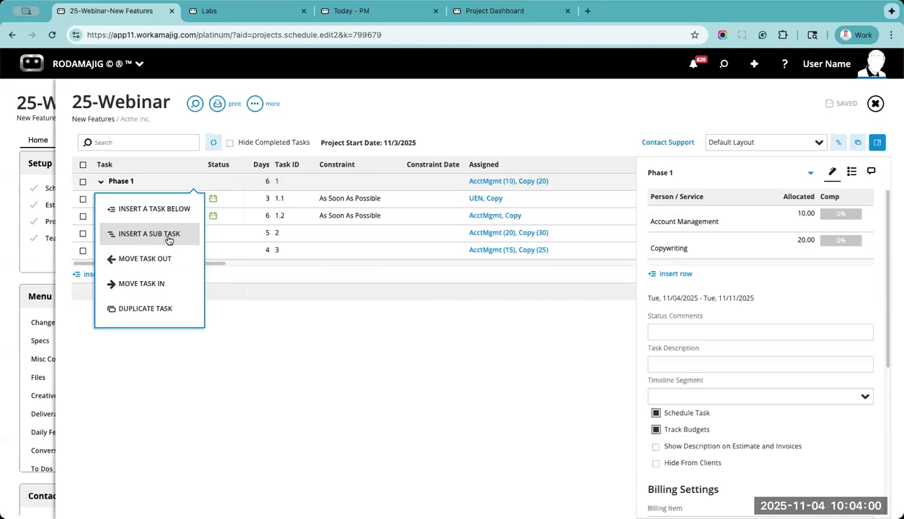
left_click(314, 311)
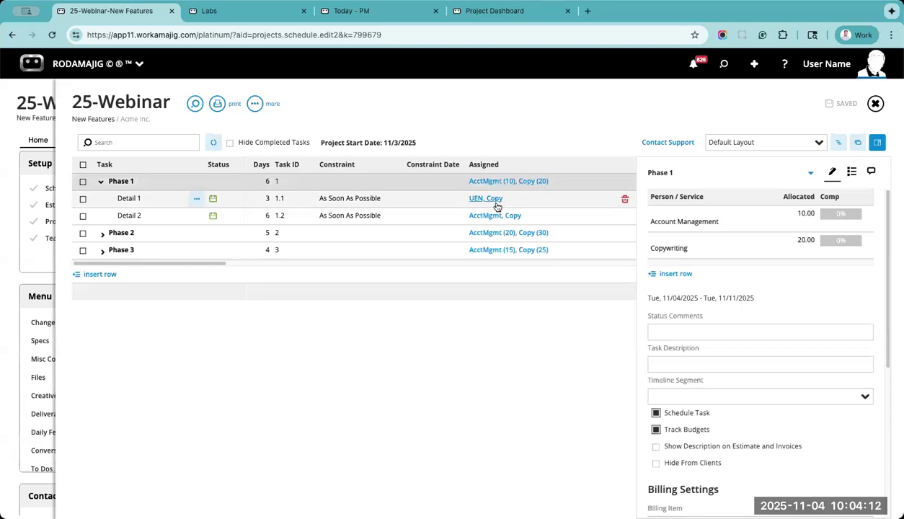
left_click(153, 201)
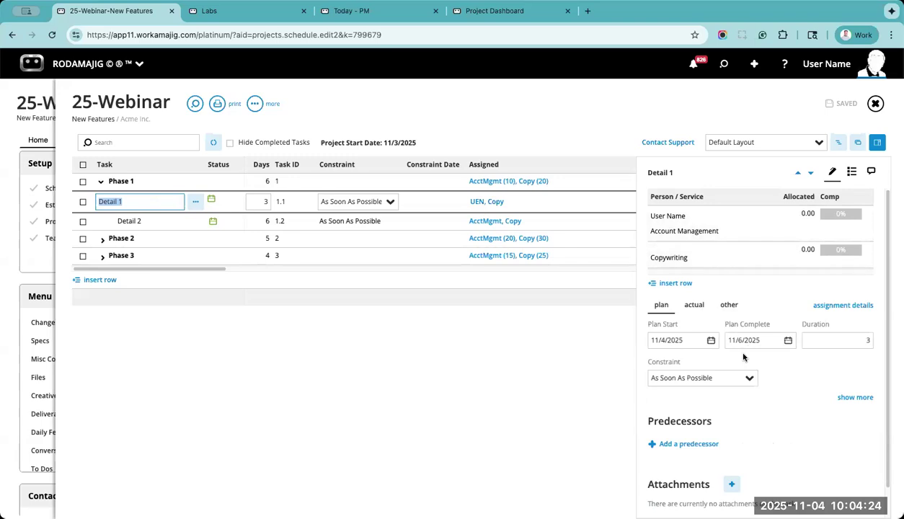
left_click(406, 344)
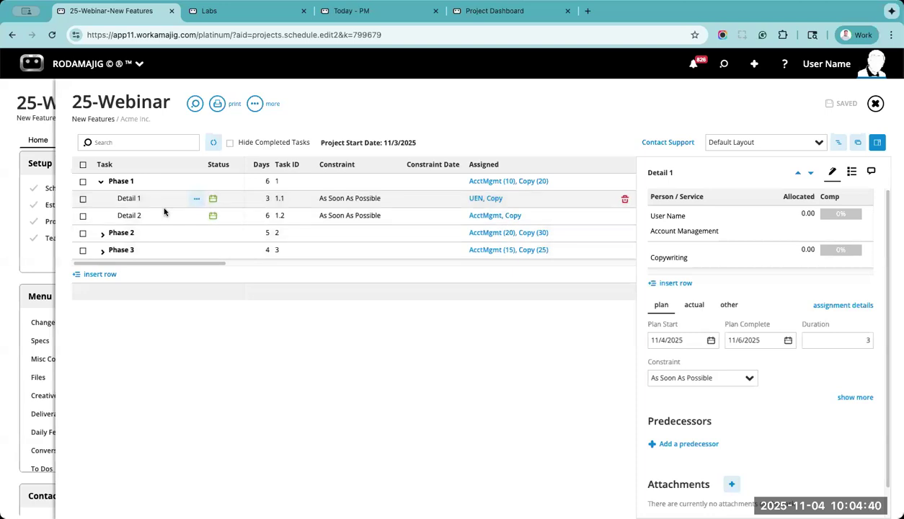
left_click(728, 304)
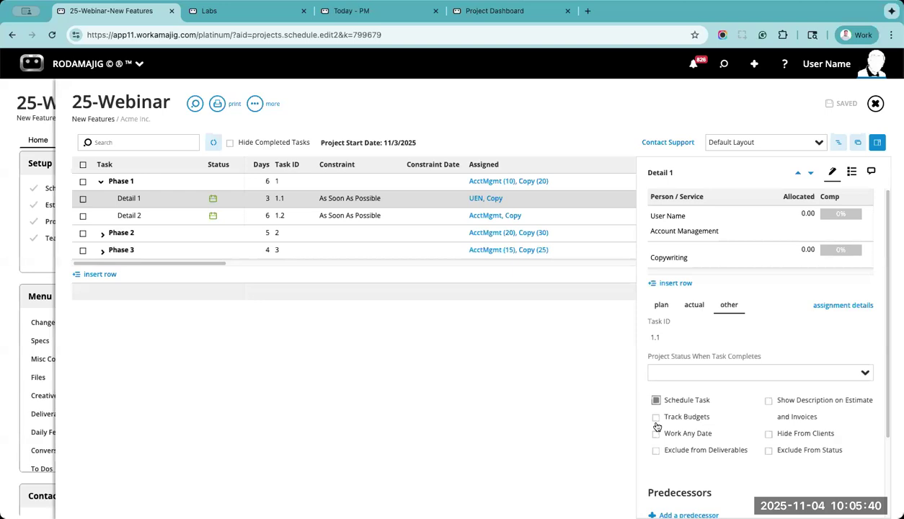
Step: Examine the labor breakout of the project's New Task Features estimate, and return to the 25-Webinar dashboard
left_click(42, 103)
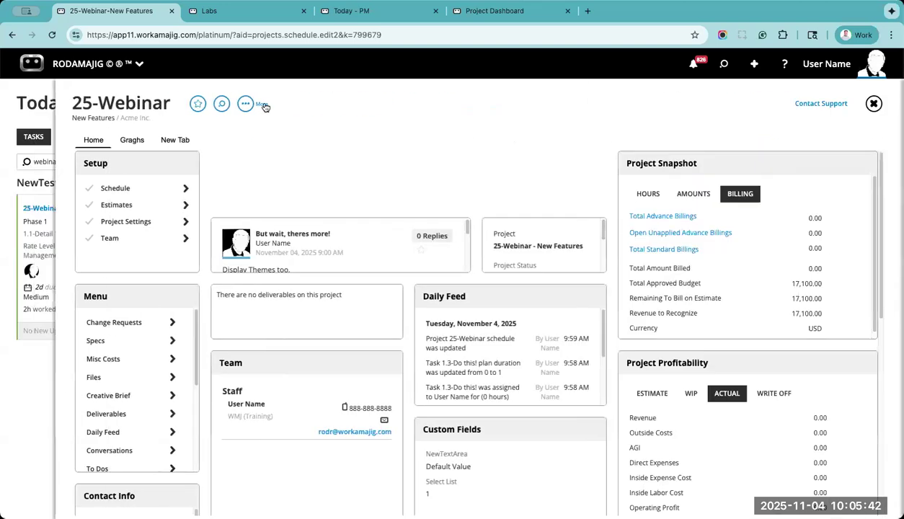
left_click(163, 209)
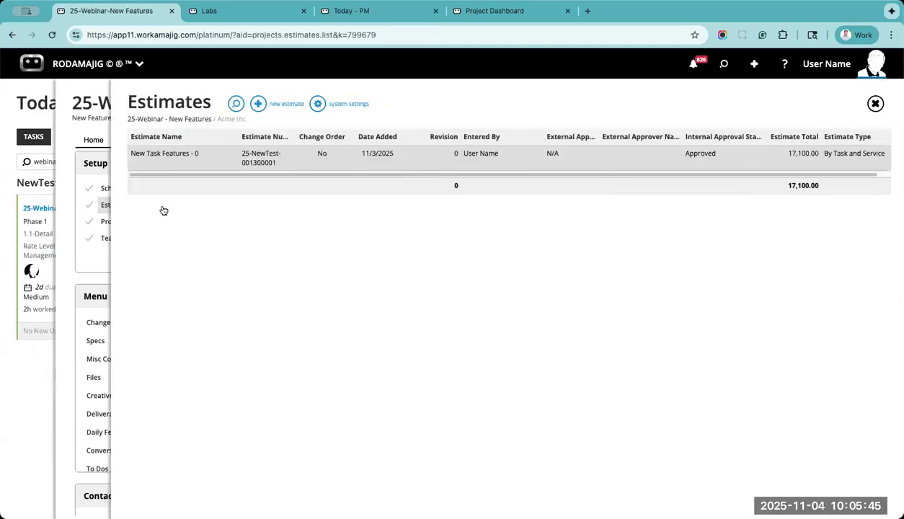
left_click(225, 155)
left_click(631, 215)
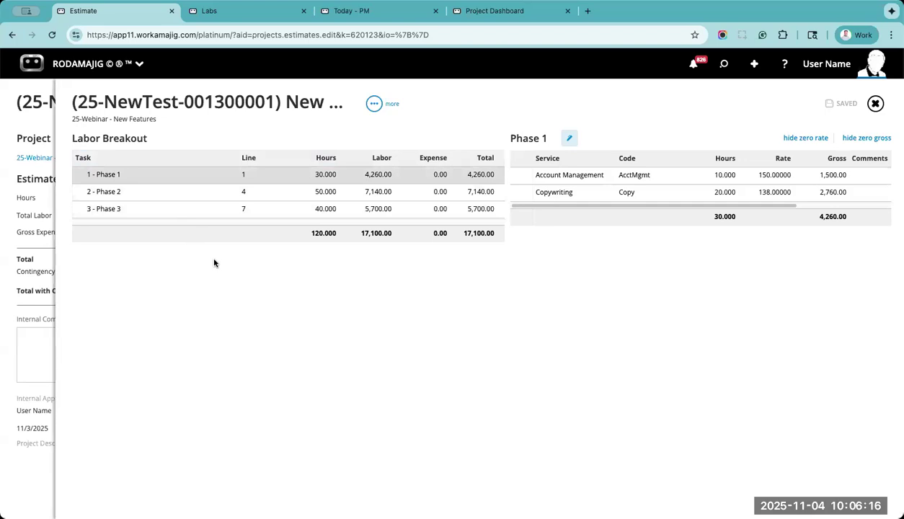
left_click(875, 103)
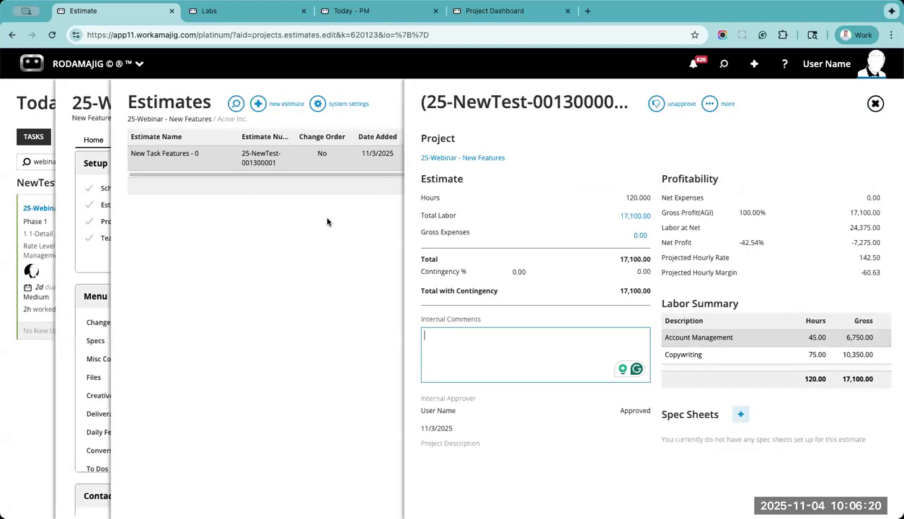
left_click(328, 228)
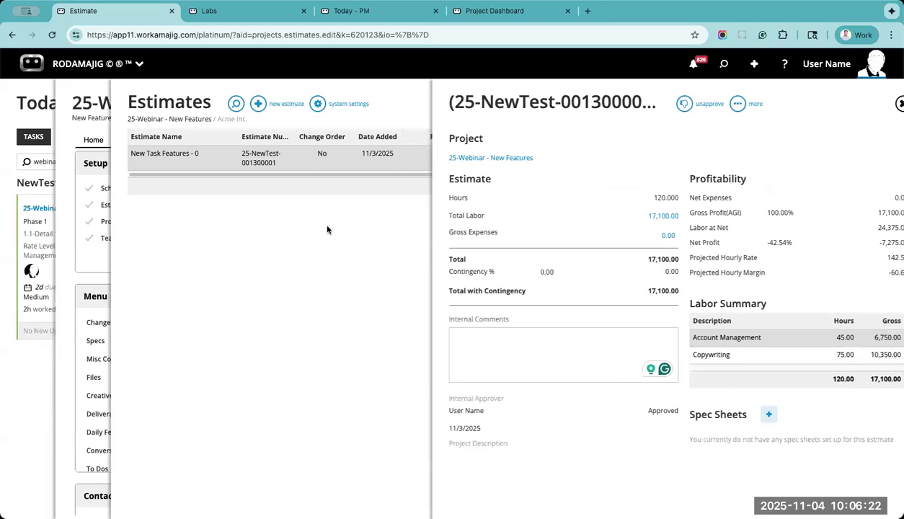
left_click(93, 105)
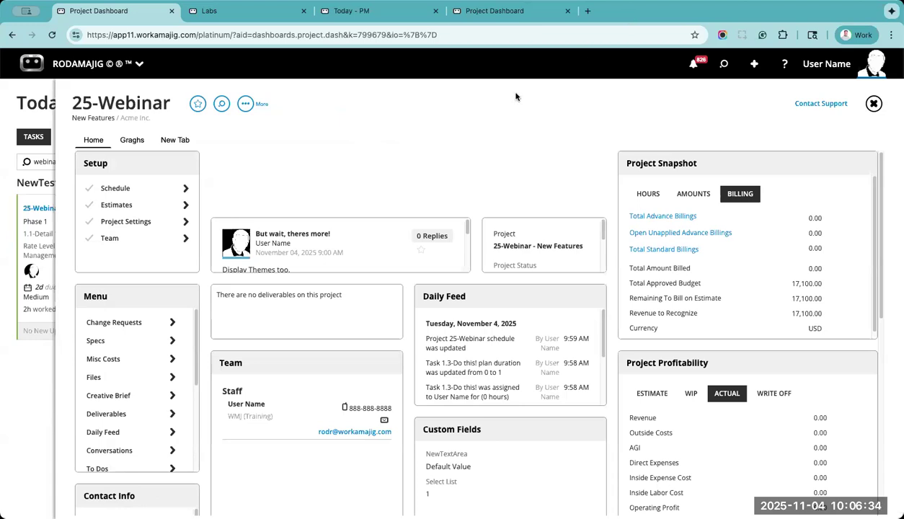
Step: Clear the tab name of the Project Summary Data widget on the New Tab page, save it and reopen the 25-Webinar dashboard
left_click(190, 141)
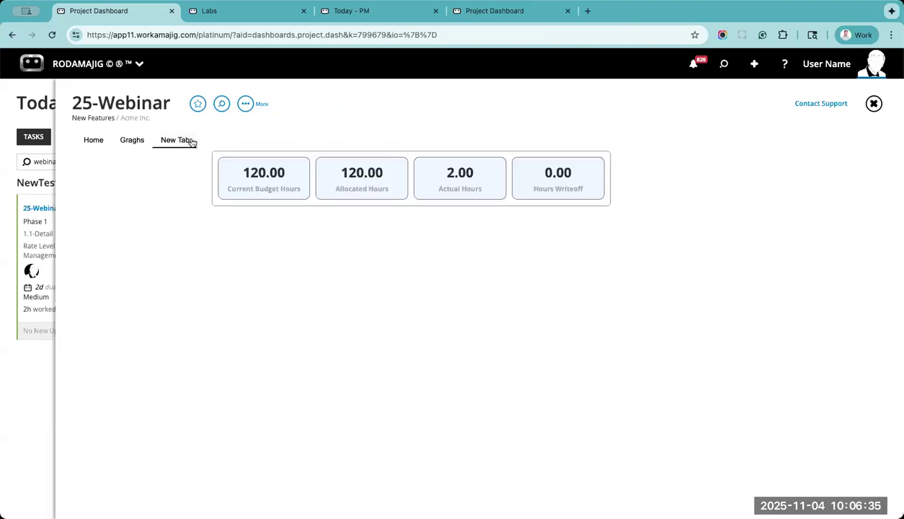
left_click(245, 105)
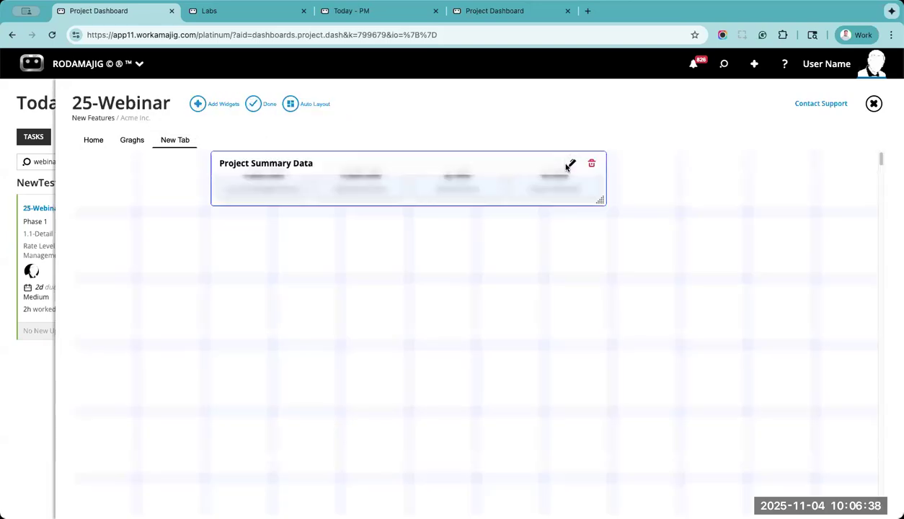
left_click(558, 160)
left_click(242, 147)
double_click(251, 369)
key("ctrl+a")
key("BackSpace")
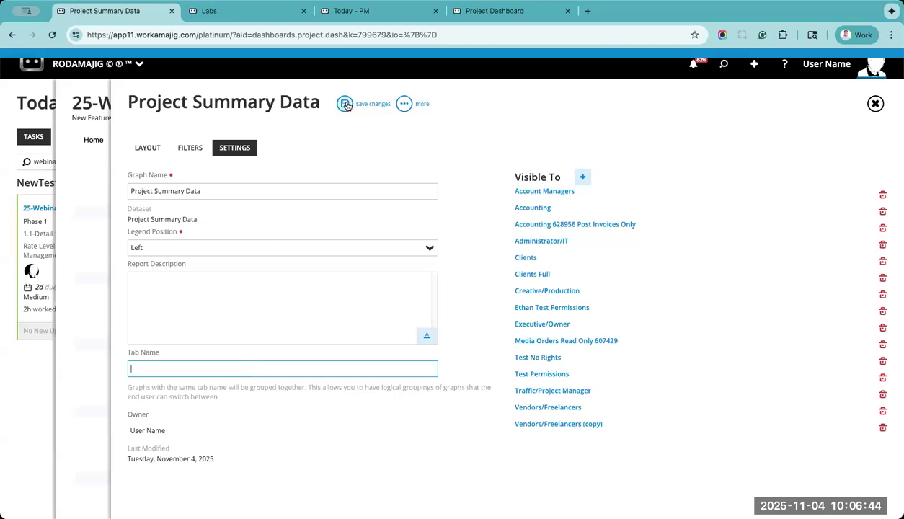
left_click(346, 105)
left_click(102, 185)
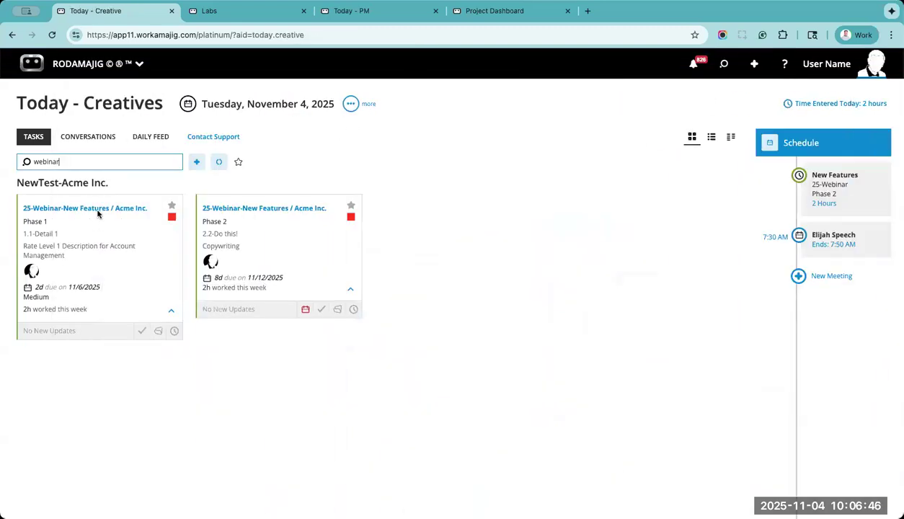
left_click(124, 209)
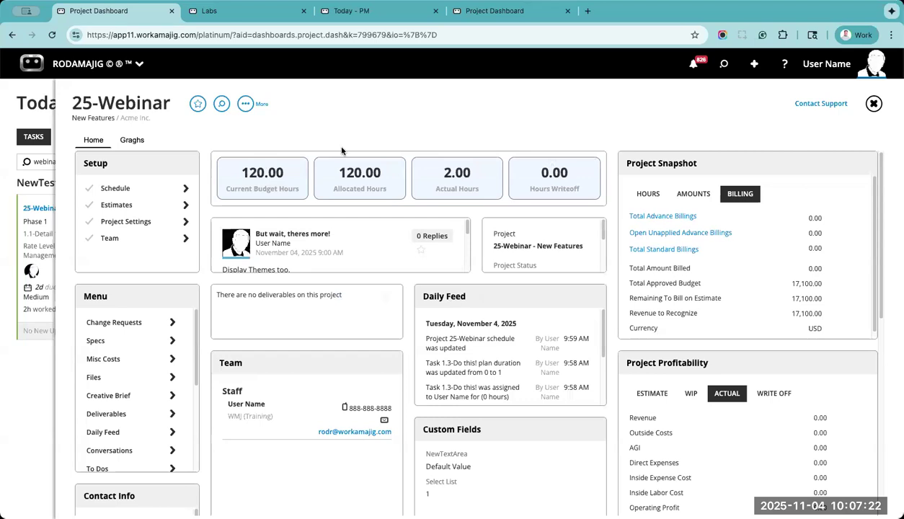
Step: Close the project dashboard and open the Today - Billing page in a separate browser tab
left_click(16, 98)
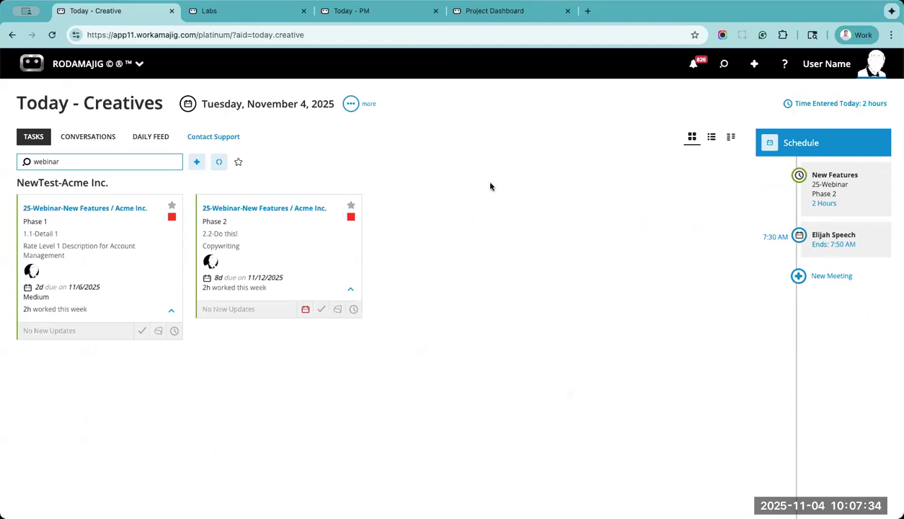
left_click(133, 70)
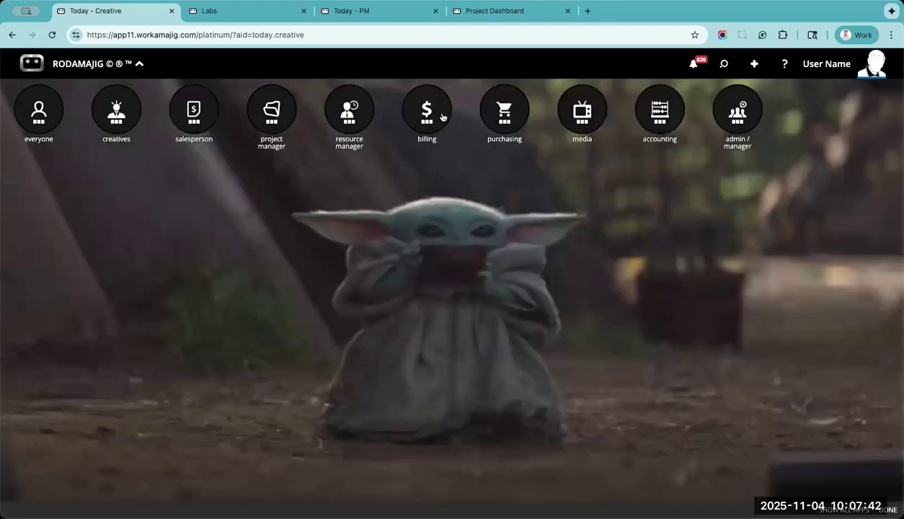
left_click(424, 117)
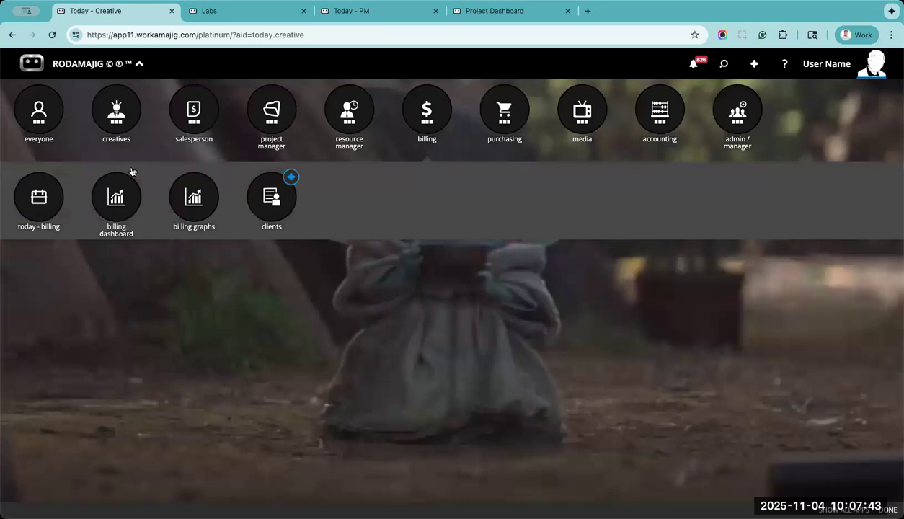
left_click(48, 187)
left_click(417, 15)
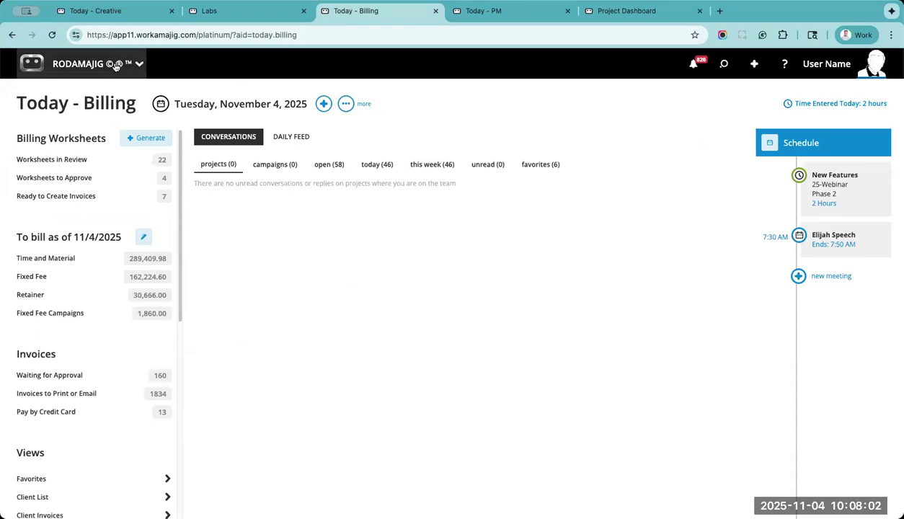
Step: Open the Today - Purchasing page in a separate browser tab
left_click(137, 63)
left_click(271, 110)
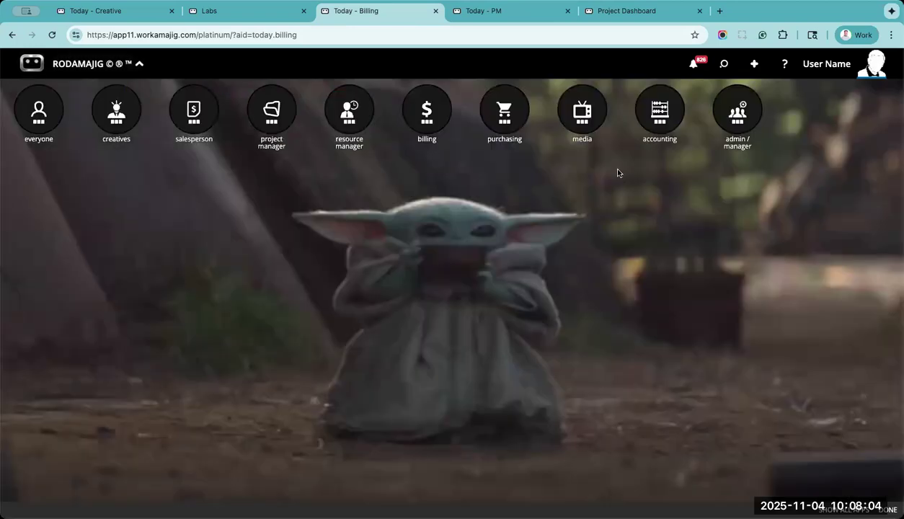
left_click(504, 122)
left_click(36, 198)
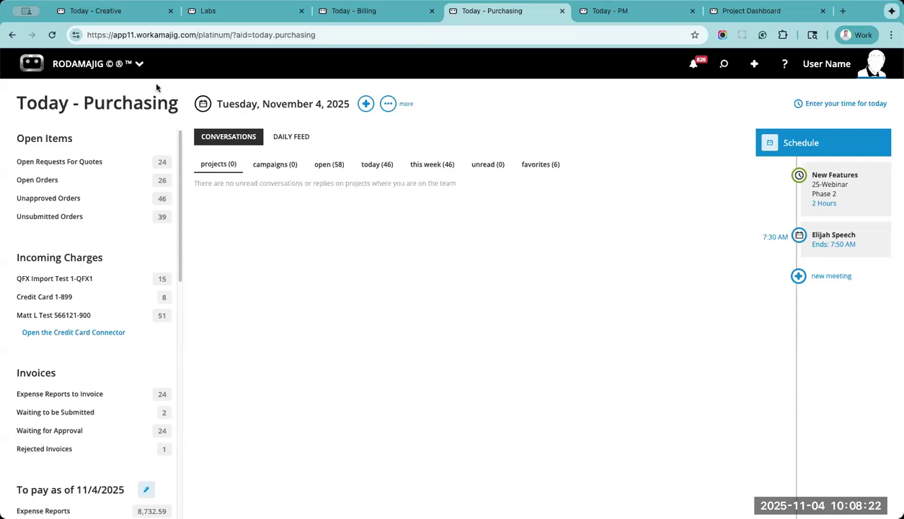
Step: Return to Today - Creatives, reopen the 25-Webinar project dashboard and check its additional options
left_click(99, 16)
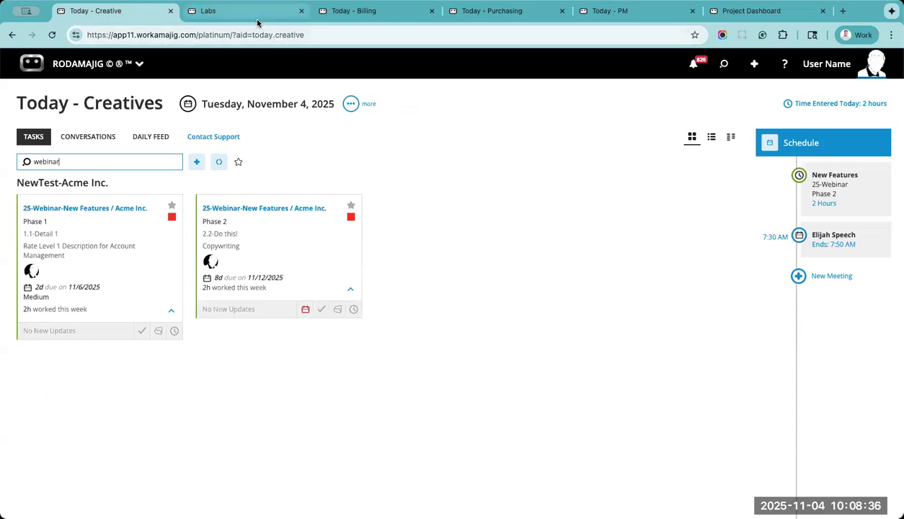
left_click(93, 208)
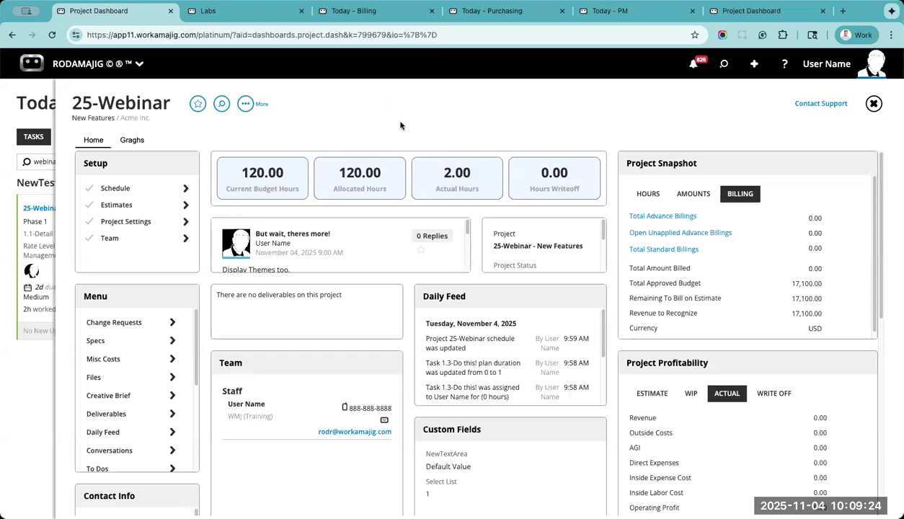
left_click(246, 105)
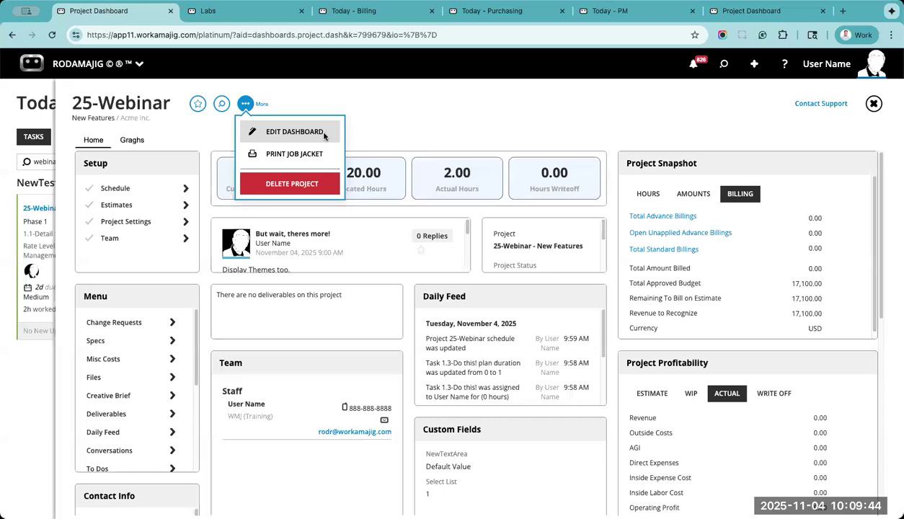
left_click(444, 115)
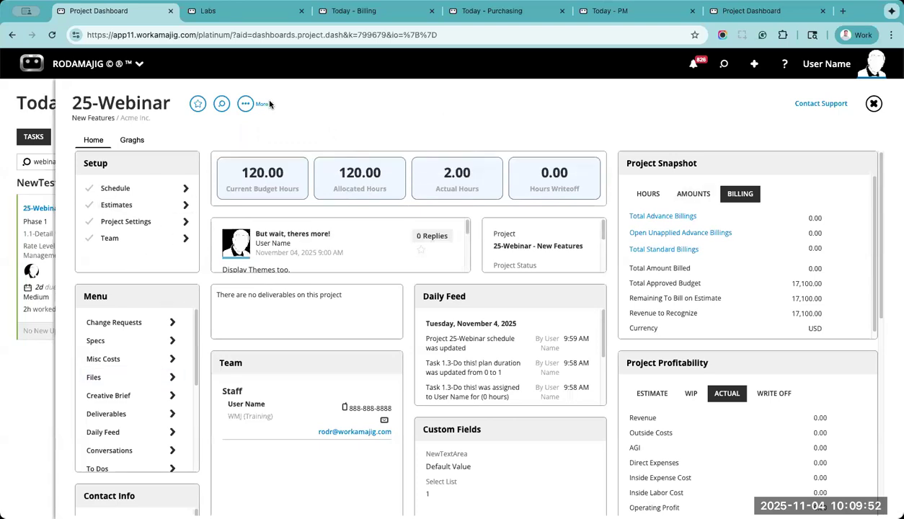
Step: Put the dashboard in edit mode and examine the Project Summary Data widget's settings, including its tab name and visibility list
left_click(249, 104)
left_click(252, 128)
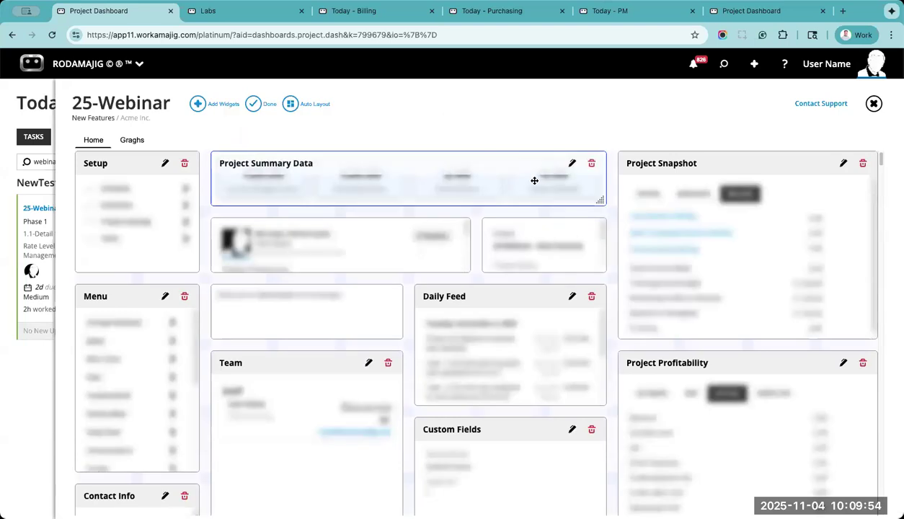
left_click(571, 165)
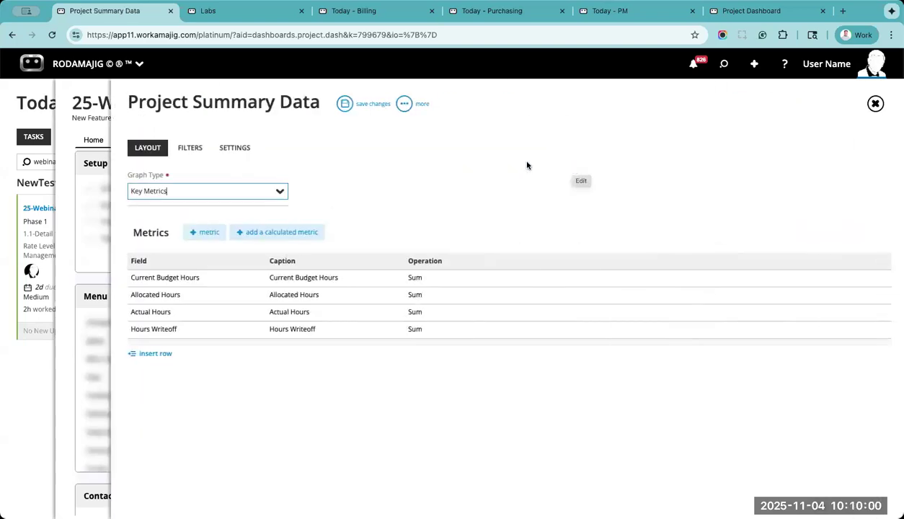
left_click(225, 147)
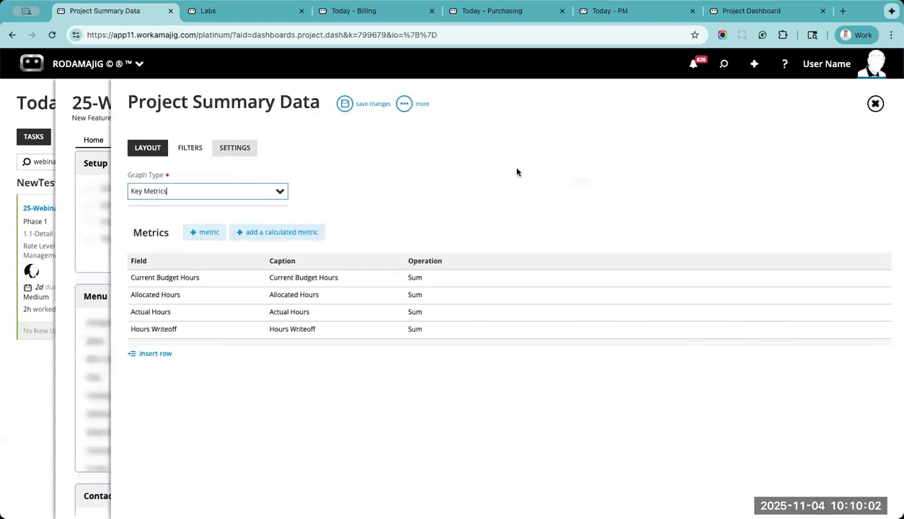
scroll(551, 416, "up", 2)
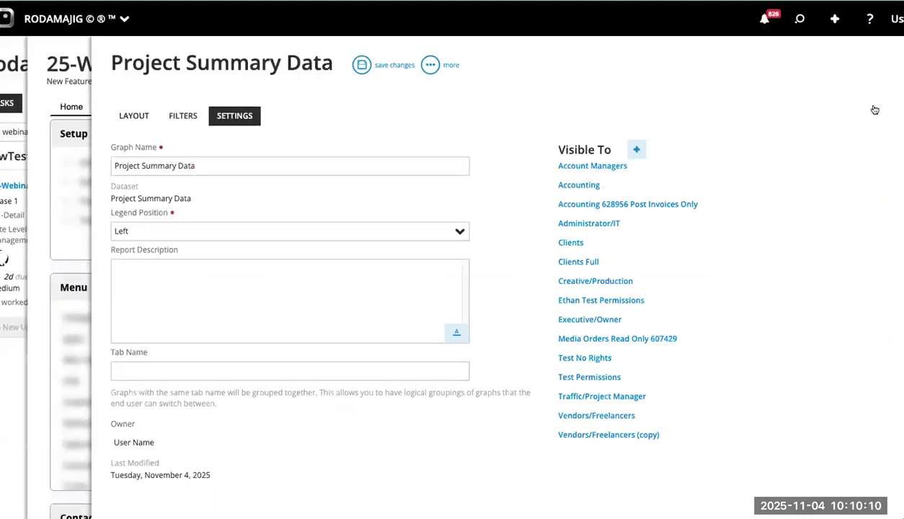
left_click(874, 110)
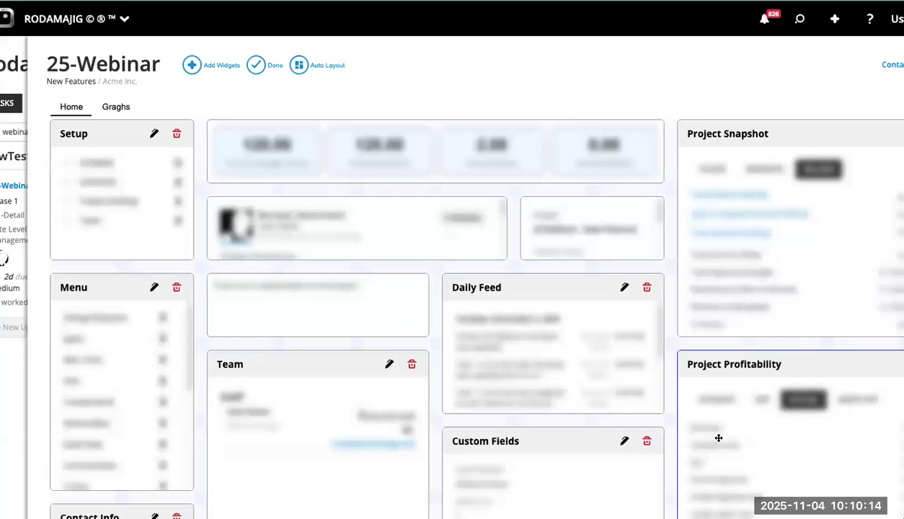
Step: Examine the Project Snapshot widget's tab name and visibility options, finish dashboard editing and view the Graghs page
left_click(844, 168)
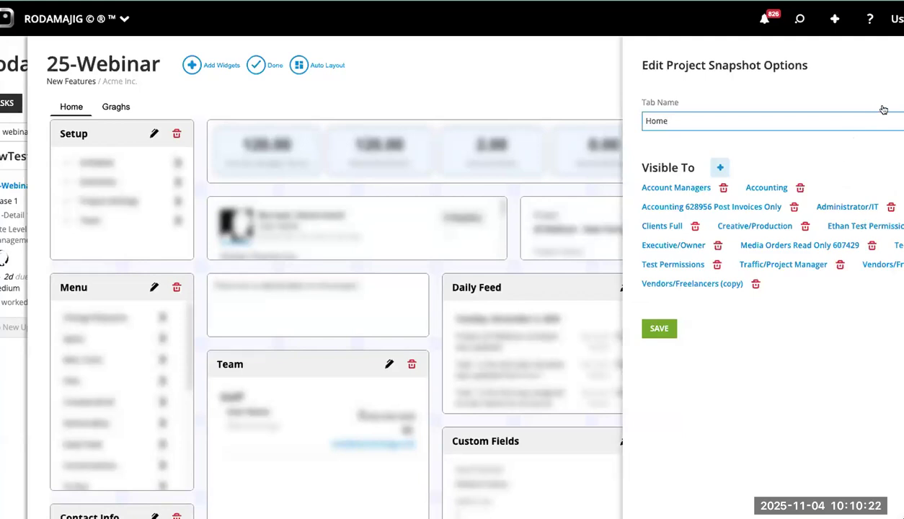
key("Escape")
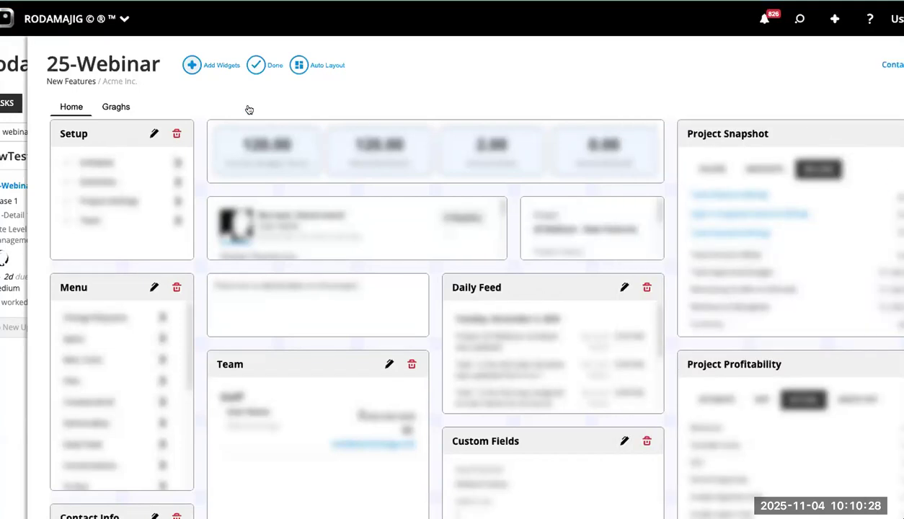
left_click(254, 65)
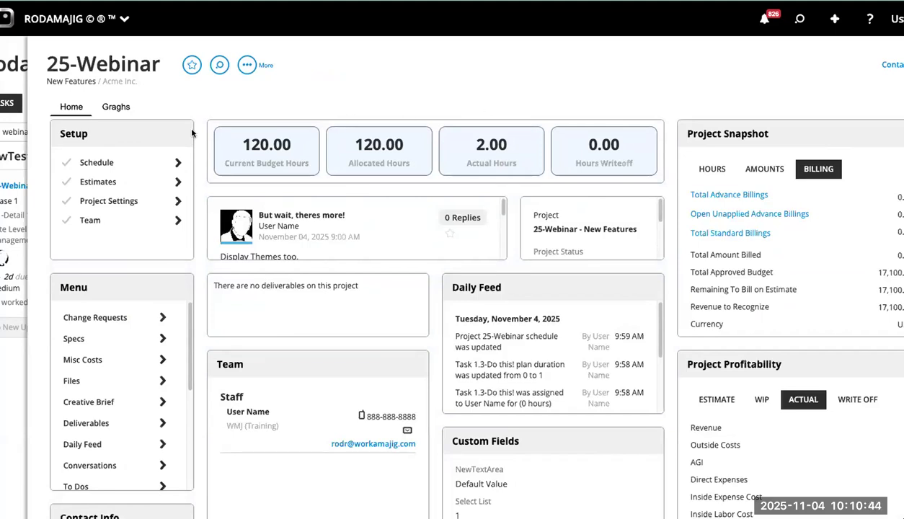
left_click(116, 107)
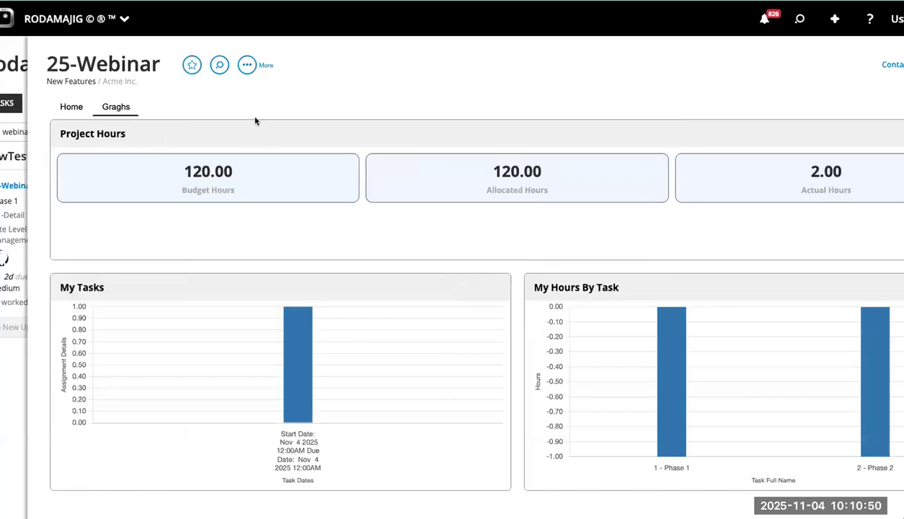
Step: Put the Graghs page in edit mode and examine the My Hours By Task widget's User Name filter and its available fields
left_click(246, 65)
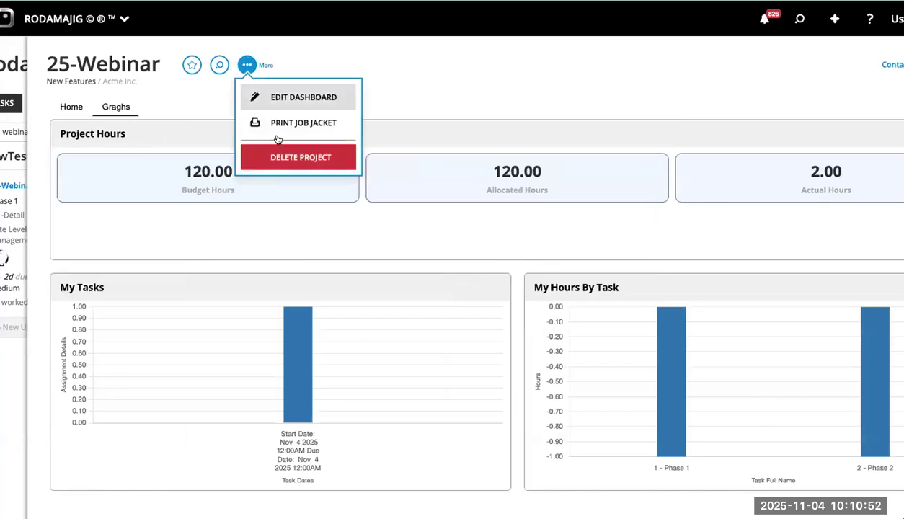
left_click(288, 98)
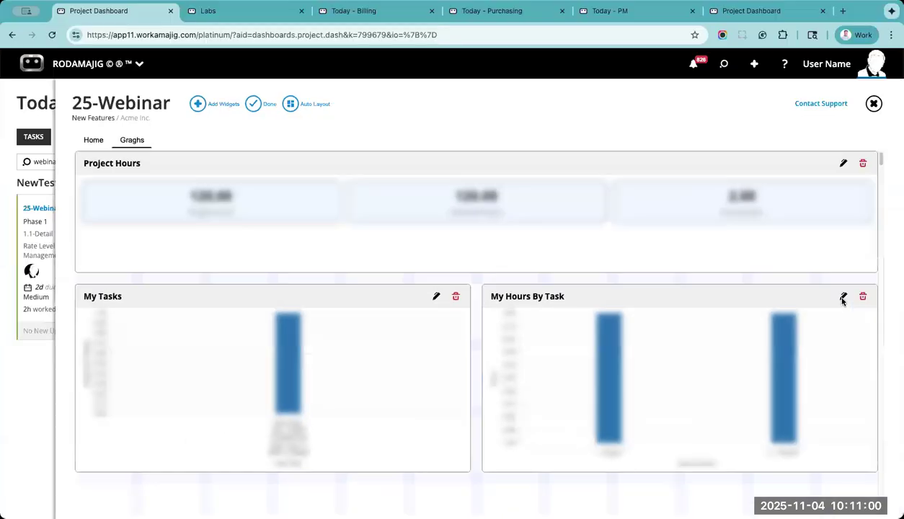
left_click(903, 288)
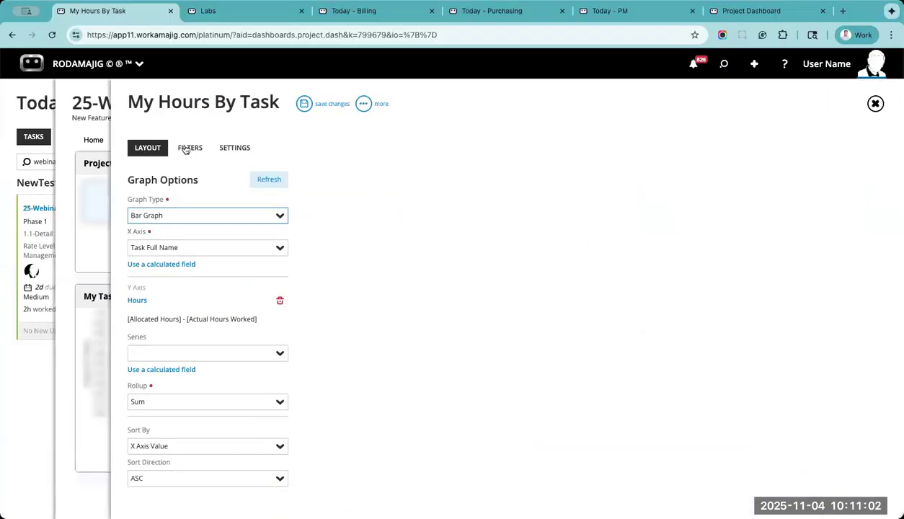
left_click(188, 148)
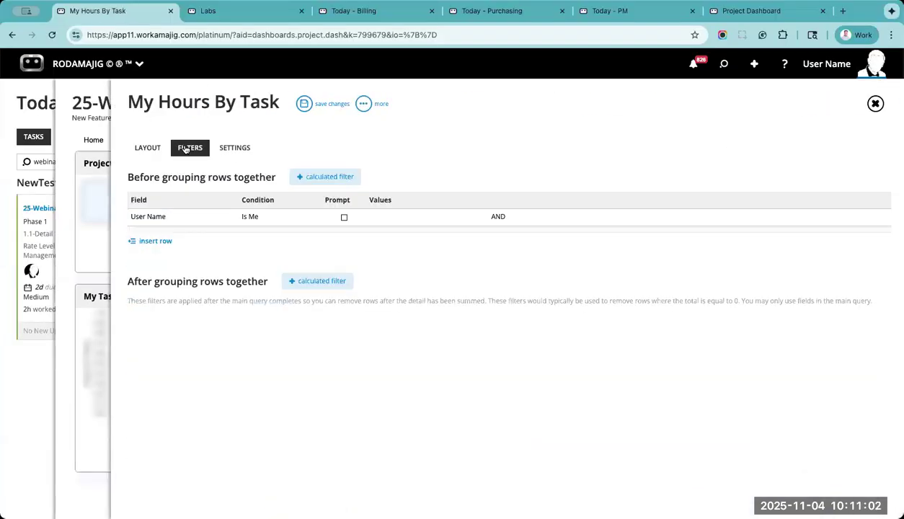
left_click(202, 219)
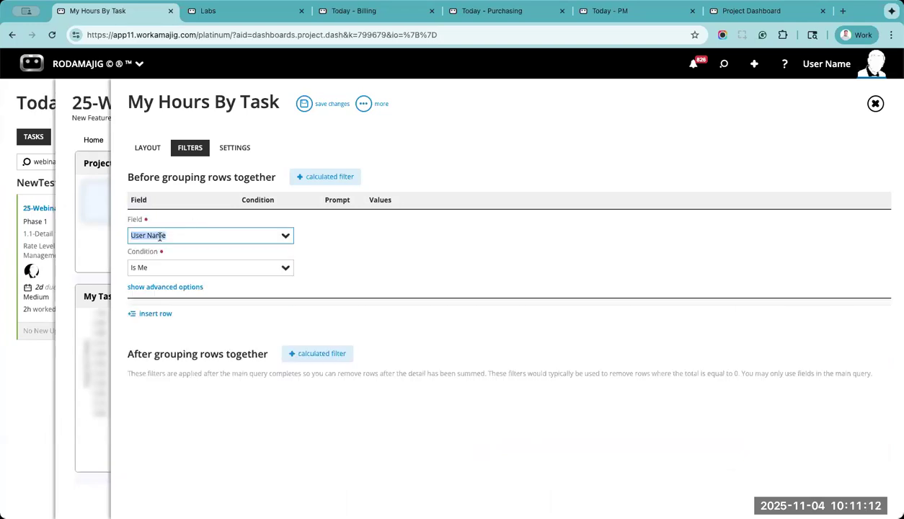
left_click(285, 238)
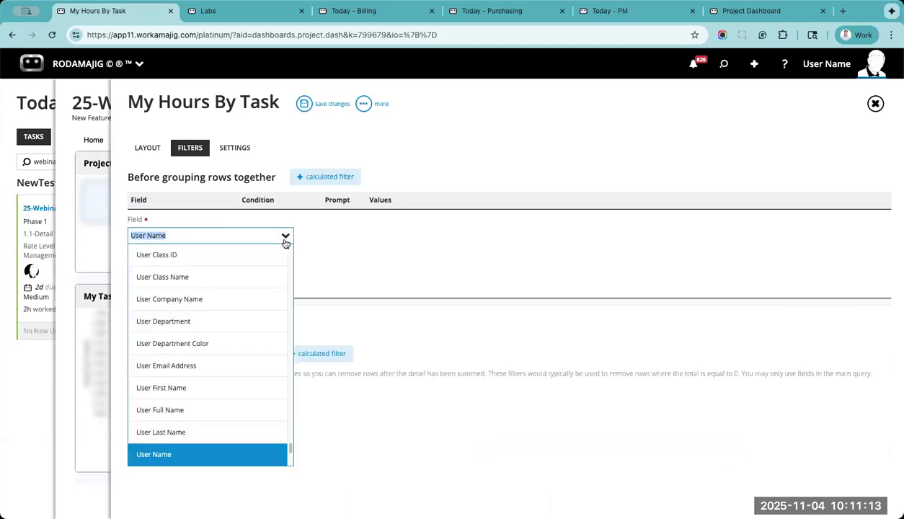
Step: Check the My Hours By Task widget's dataset in its settings, then re-examine the field choices for its User Name filter
left_click(232, 149)
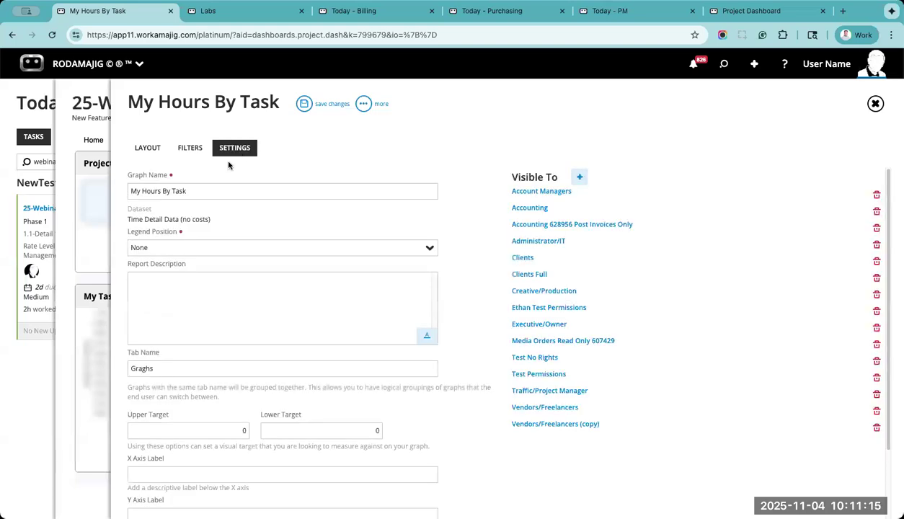
triple_click(165, 218)
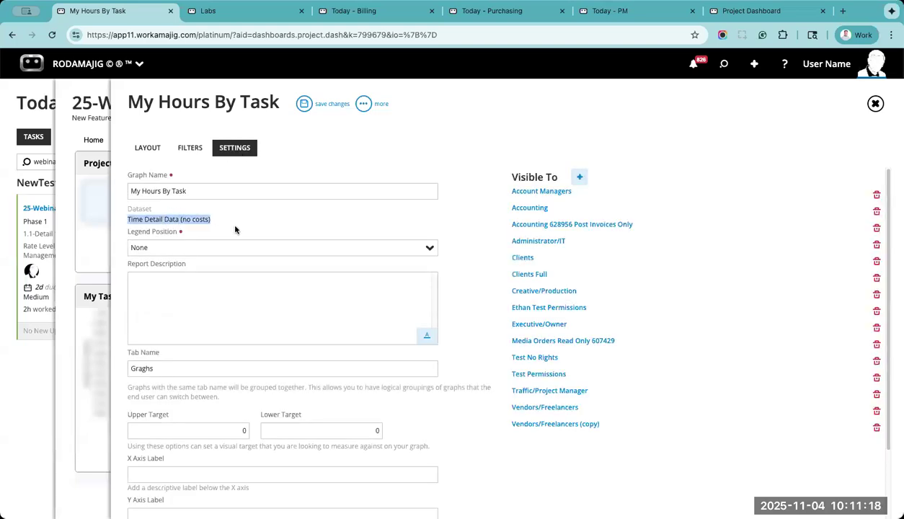
left_click(198, 150)
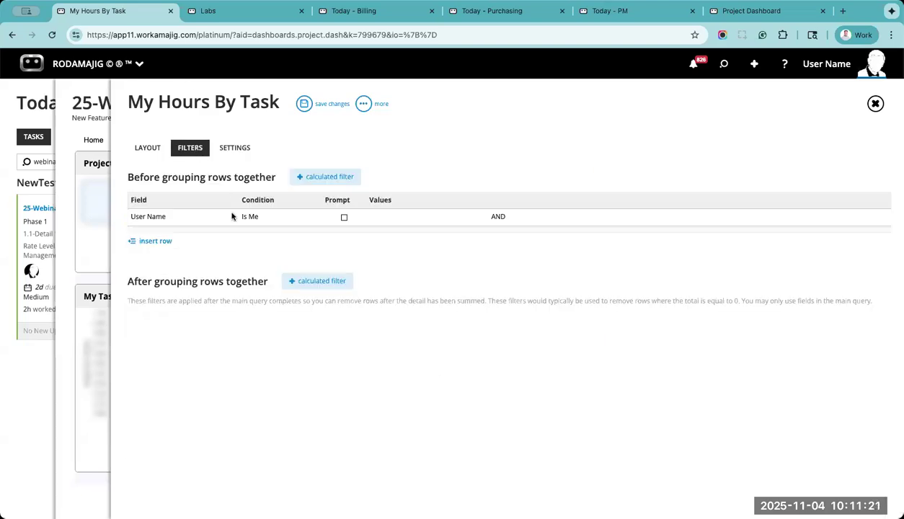
left_click(186, 219)
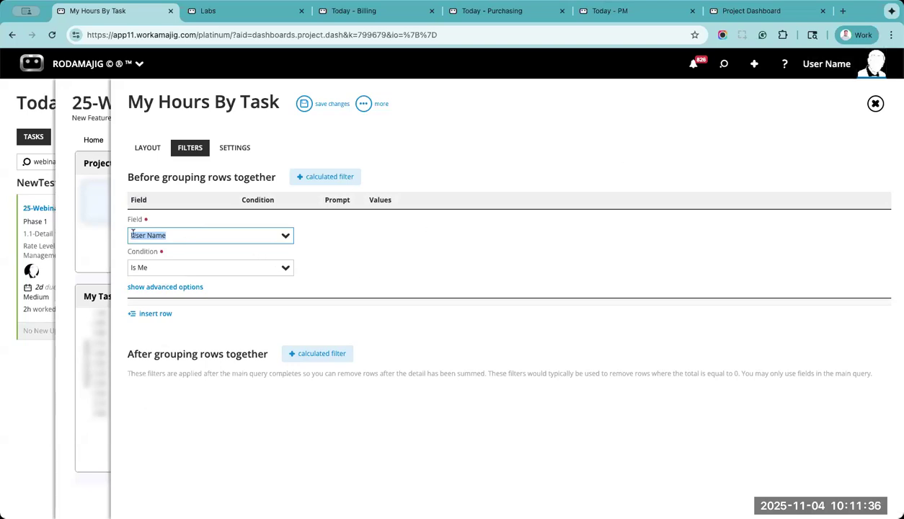
left_click(285, 236)
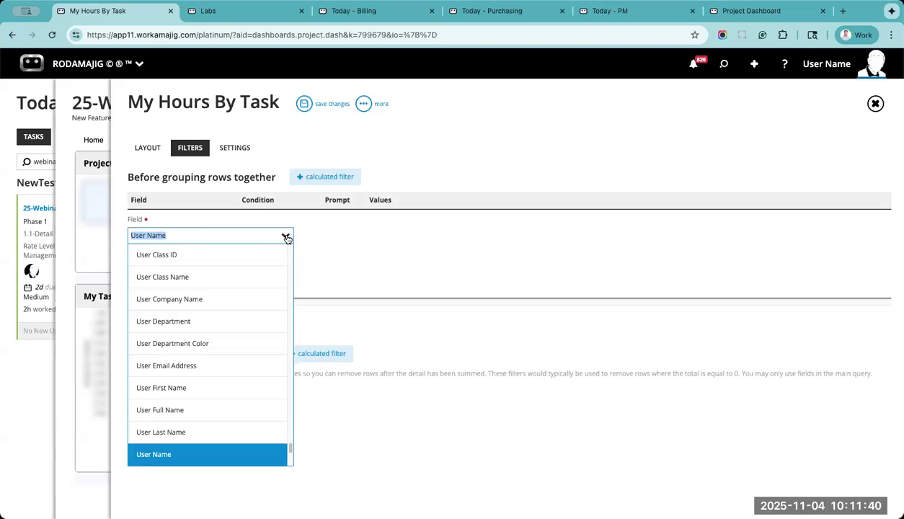
left_click(286, 238)
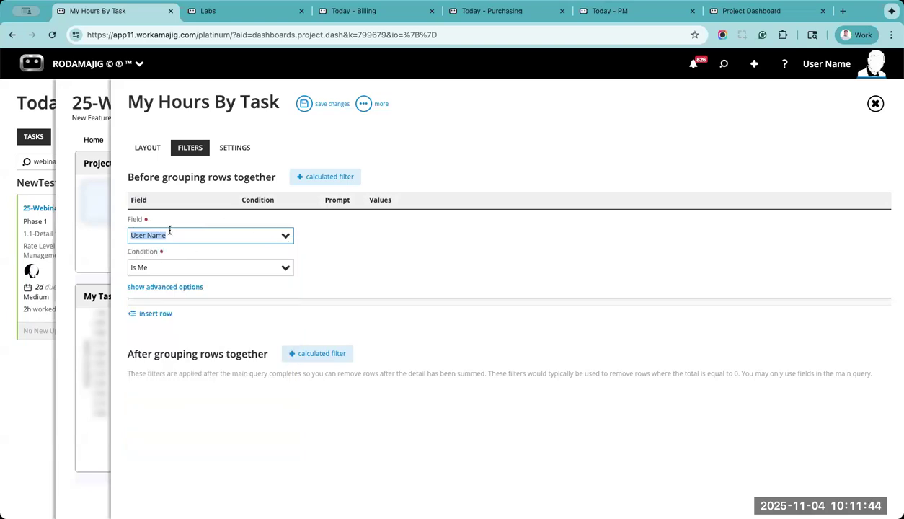
Step: Refresh the My Hours By Task graph preview, close the widget's editor and finish editing the dashboard
left_click(148, 148)
left_click(265, 178)
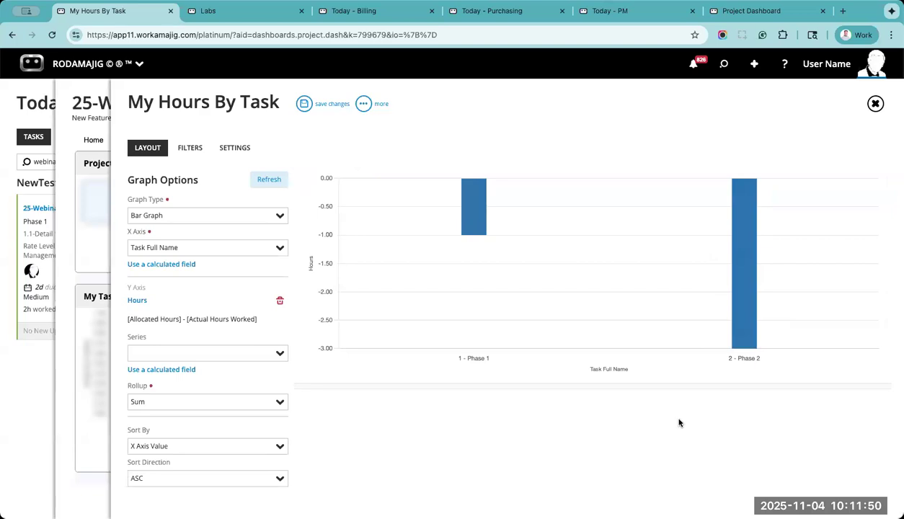
left_click(874, 105)
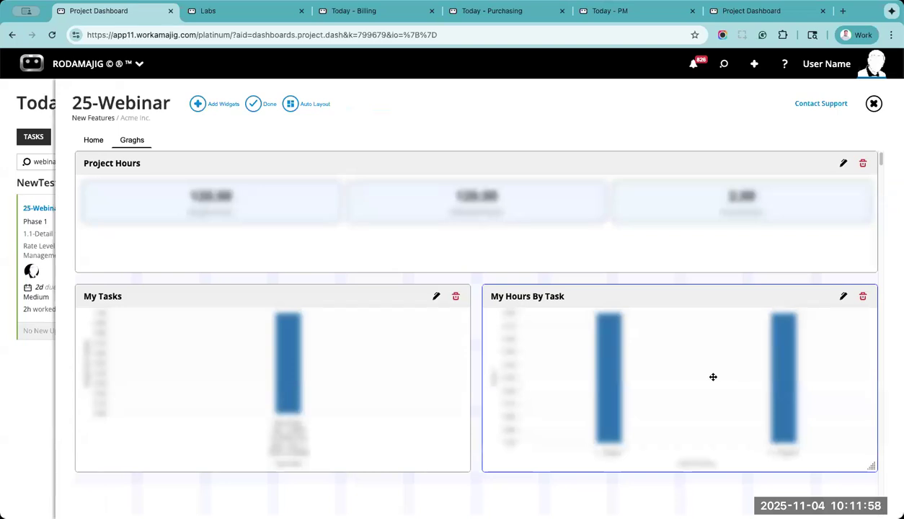
left_click(266, 108)
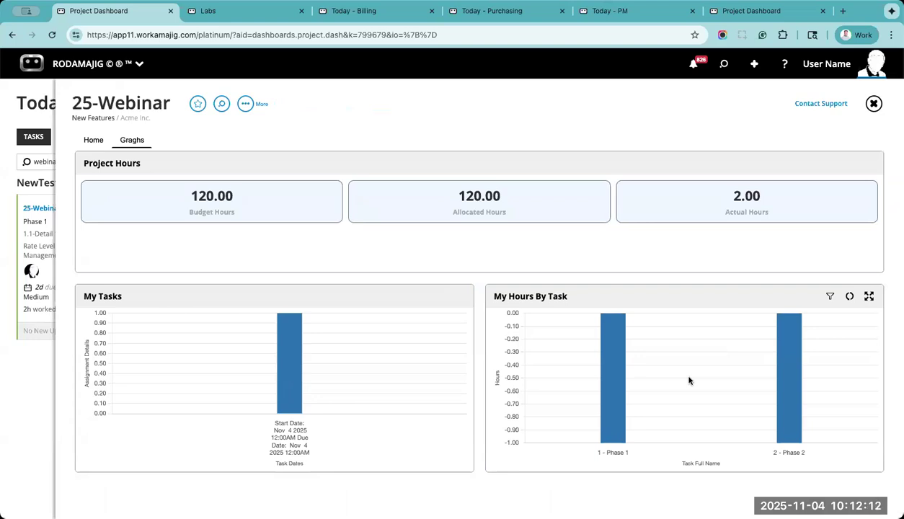
Step: View the Task Assignment Weekly Data graph on the 25-Webinar dashboard's Home page
left_click(93, 140)
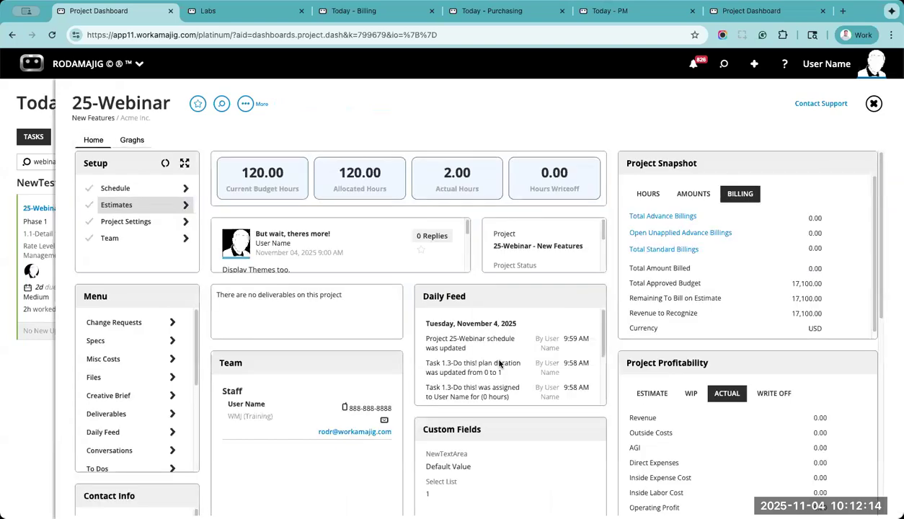
scroll(499, 363, "down", 10)
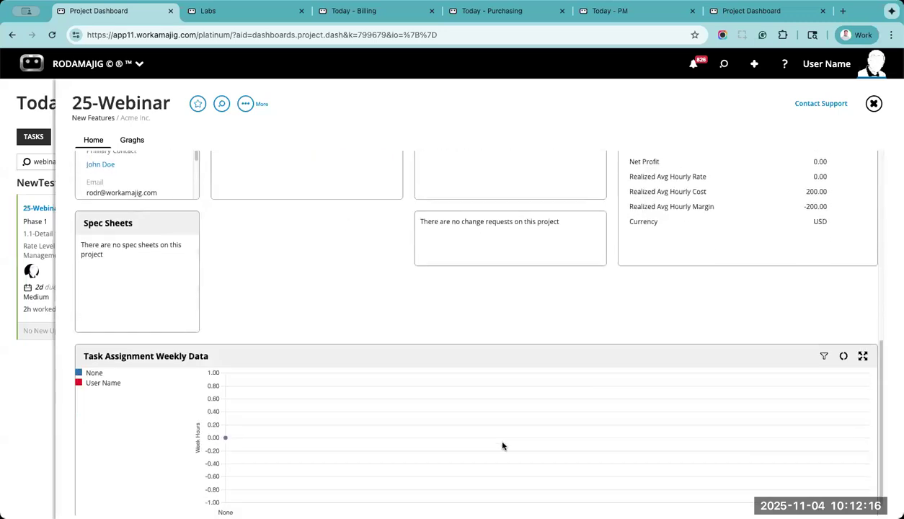
scroll(627, 447, "down", 1)
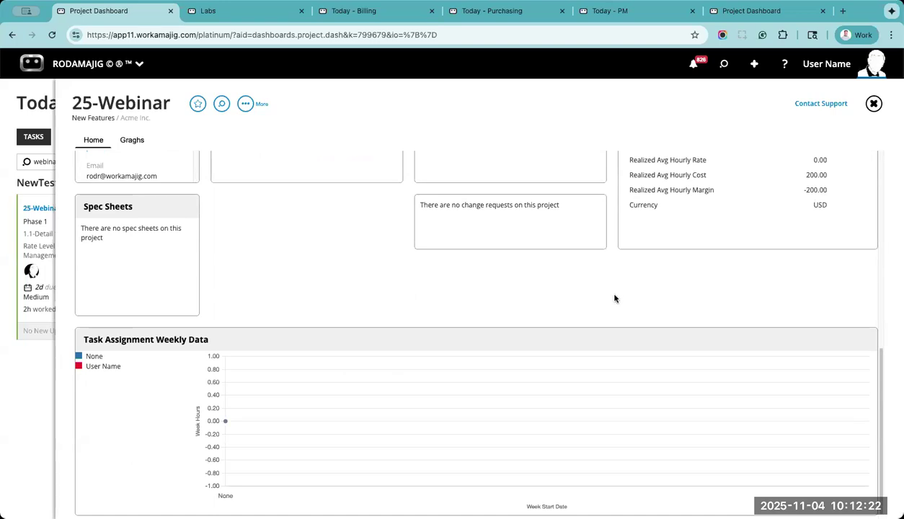
scroll(614, 297, "up", 10)
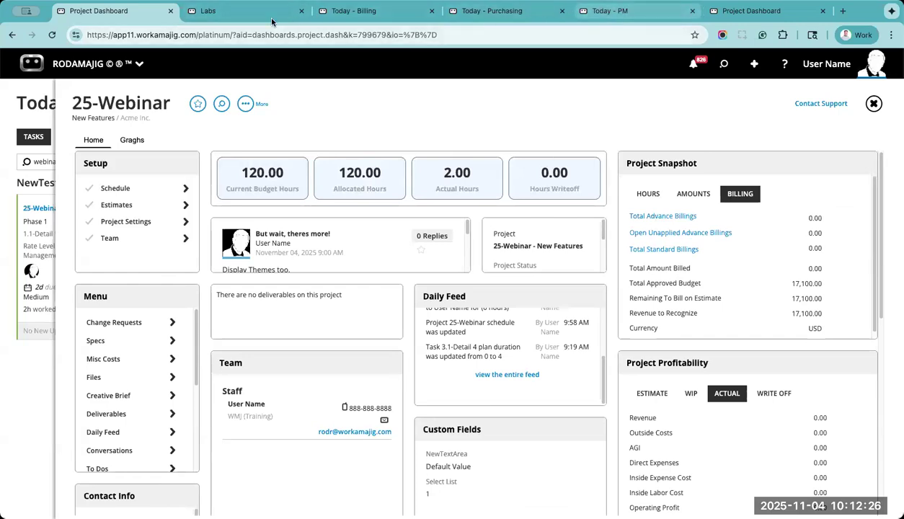
Step: Open the -02-PW Testing Good Hours project from the Projects list and view its Task Assignment Weekly Data graph
left_click(334, 22)
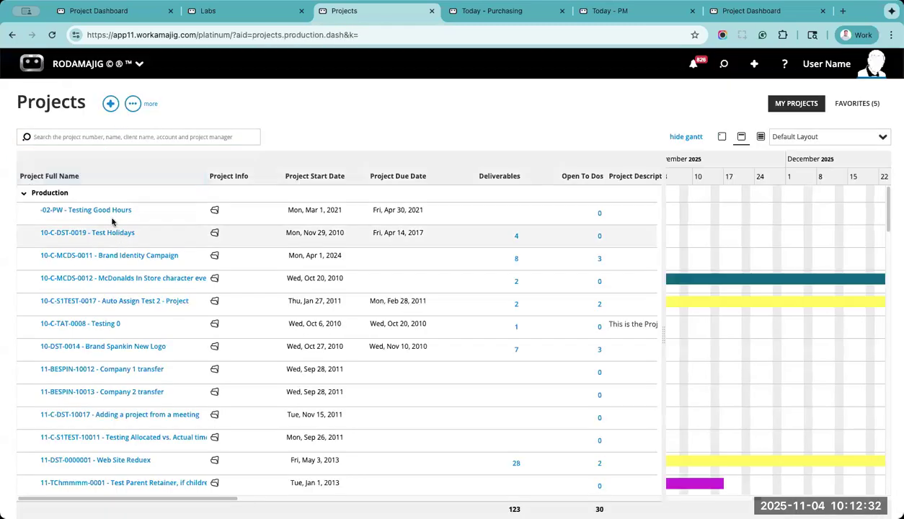
left_click(111, 211)
left_click(63, 215)
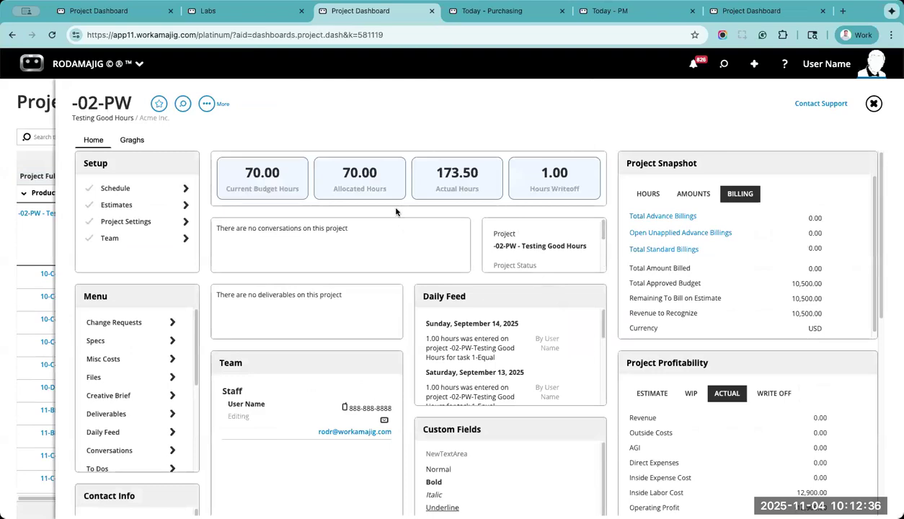
scroll(529, 288, "down", 5)
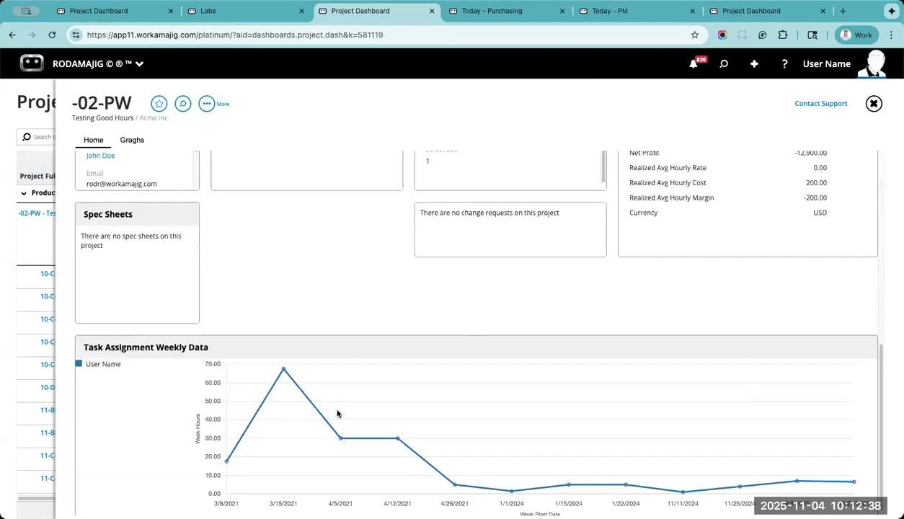
scroll(235, 469, "down", 1)
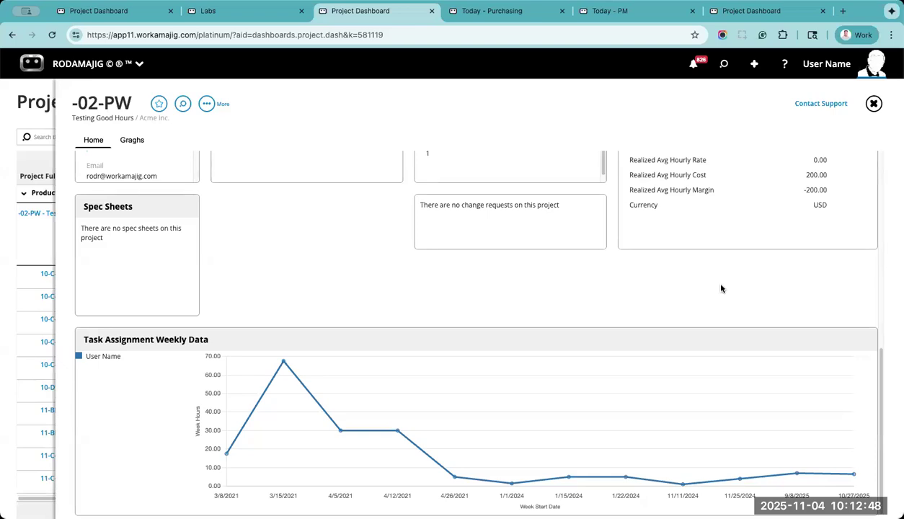
Step: Examine the -02-PW project's Burn Chart, review its Task Assignment Weekly Data graph again and close the project
scroll(165, 301, "up", 4)
scroll(164, 301, "up", 2)
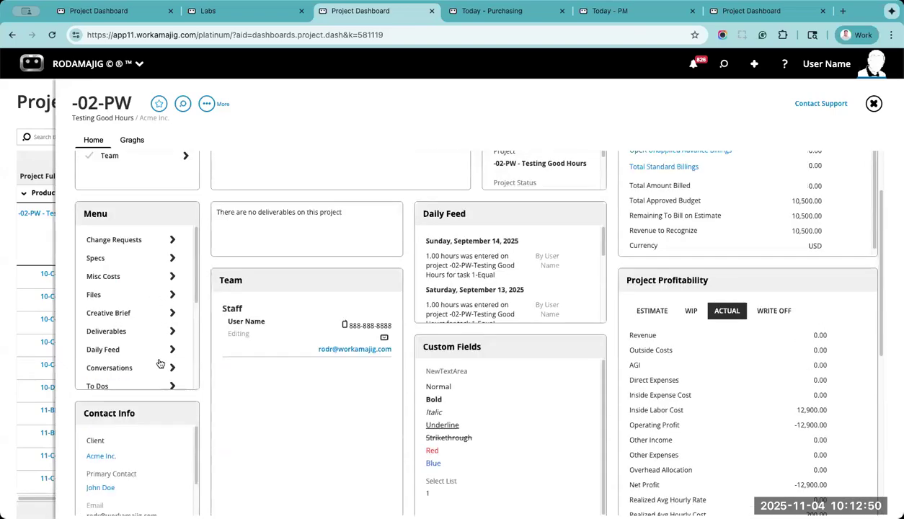
scroll(160, 361, "down", 5)
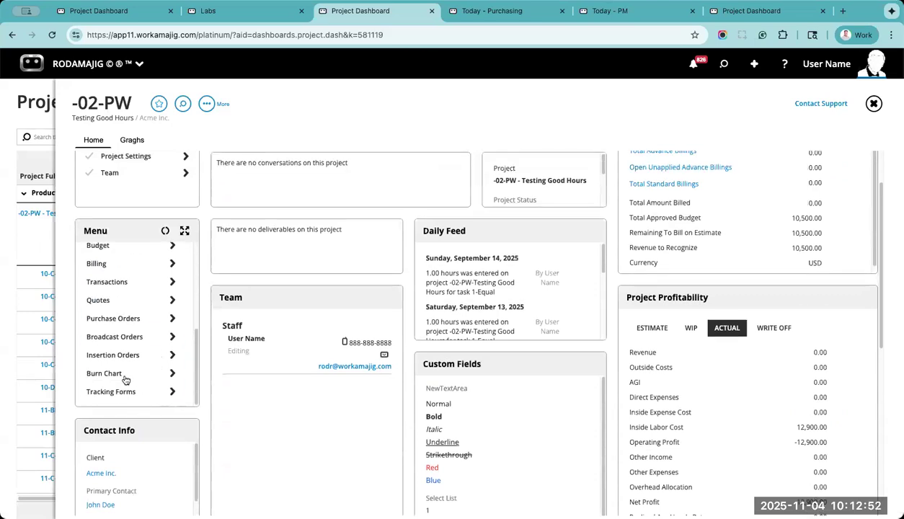
left_click(142, 379)
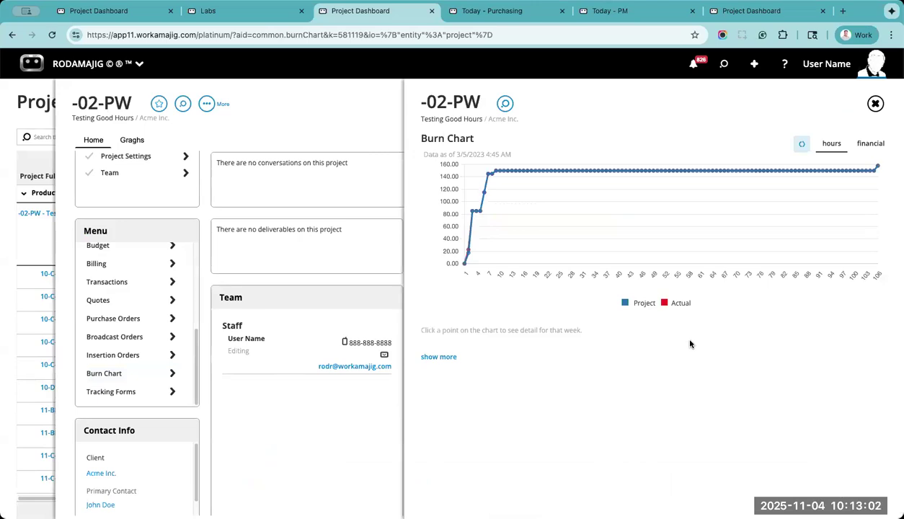
left_click(875, 104)
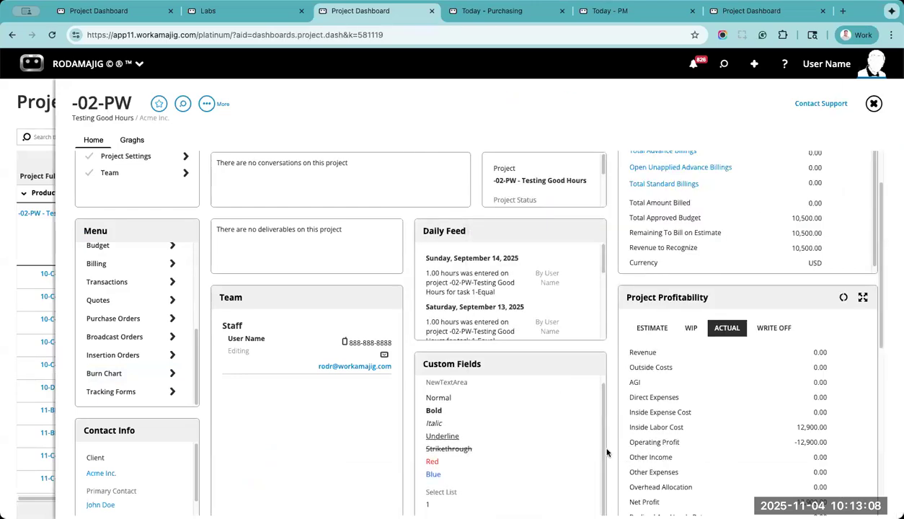
scroll(607, 452, "down", 10)
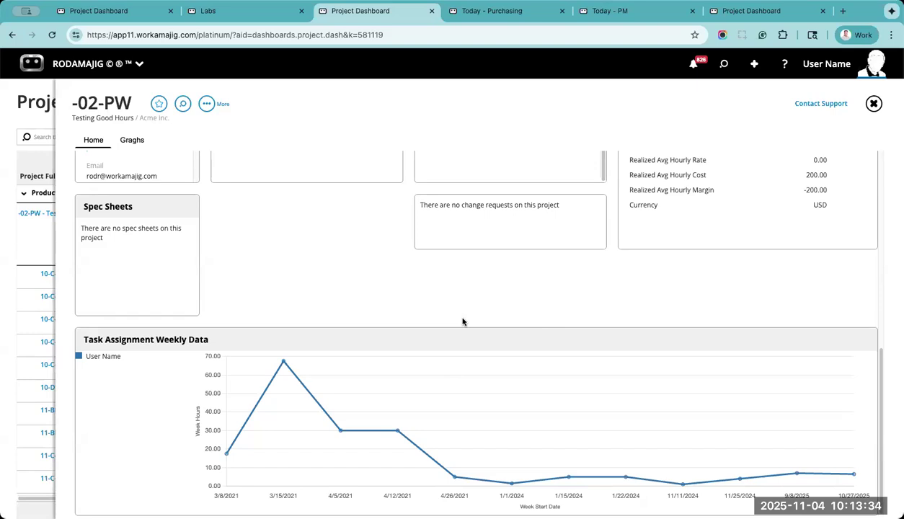
left_click(874, 104)
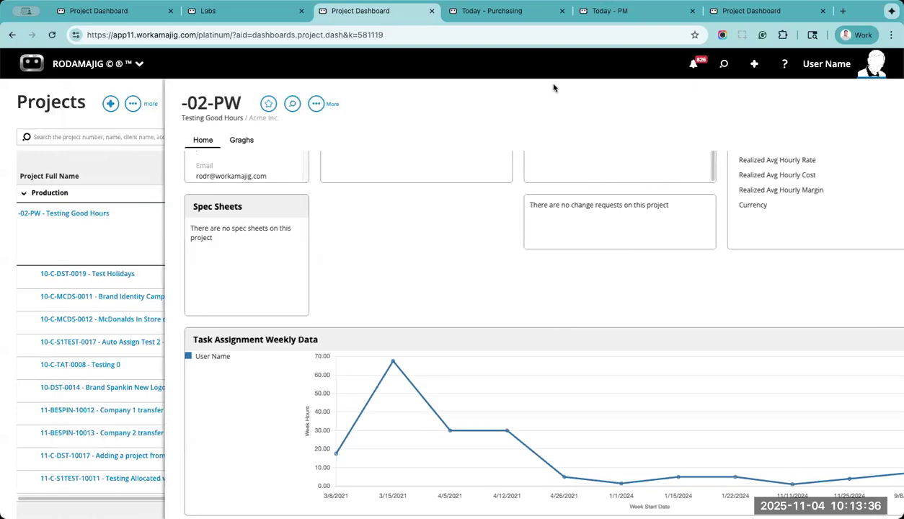
Step: Switch back to the 25-Webinar dashboard, close it to Today - Creatives and reopen it from its Phase 1 task card
left_click(144, 16)
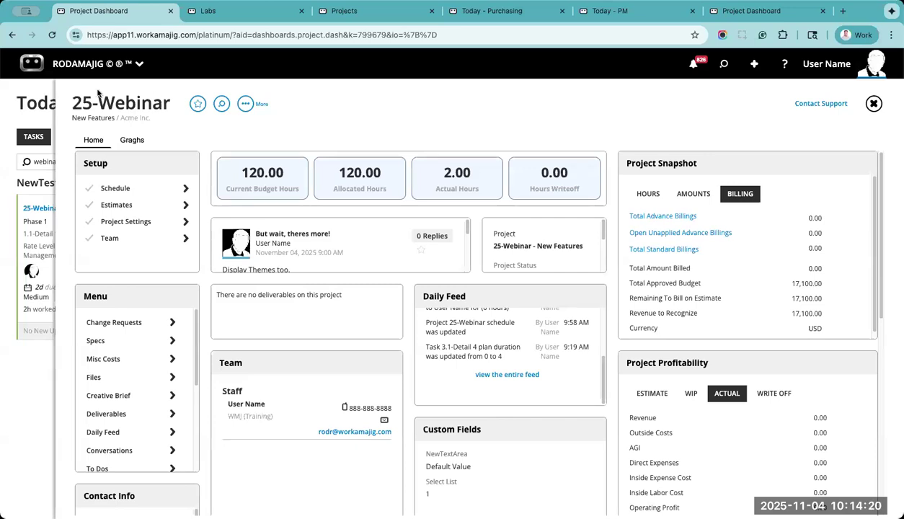
left_click(13, 97)
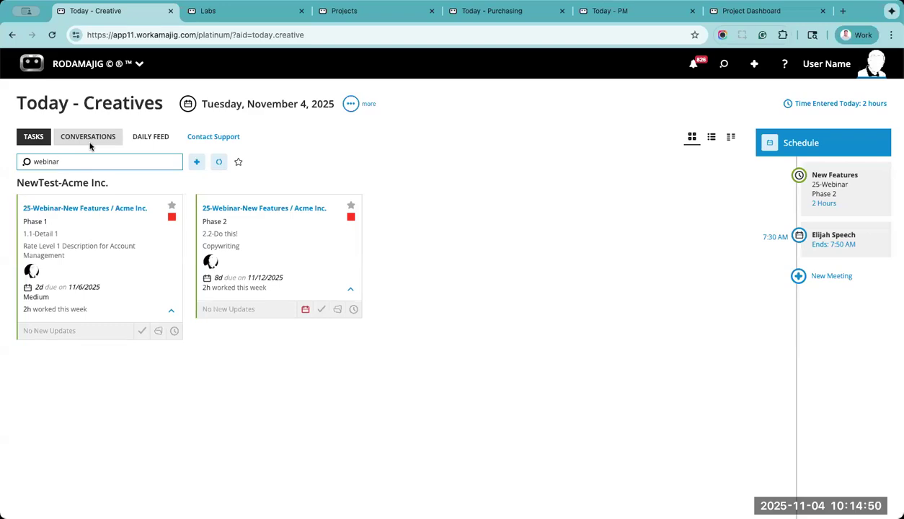
left_click(84, 208)
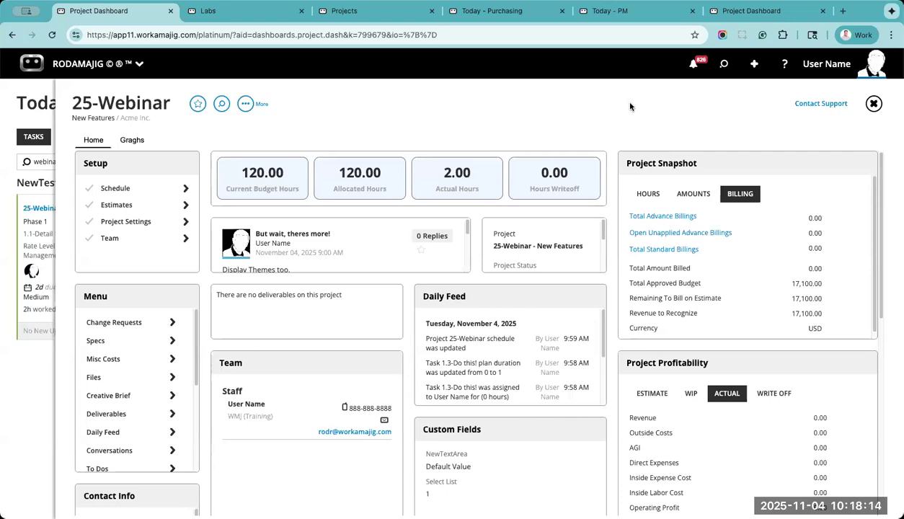
Step: Return to Today - Creatives, clear the webinar task search and browse the full list of task cards
left_click(29, 105)
left_click(115, 161)
key("super+a")
key("BackSpace")
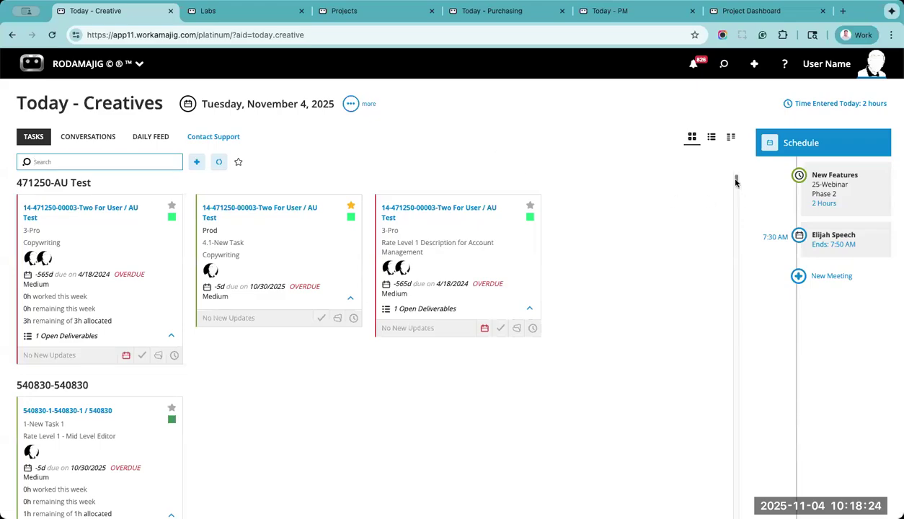
scroll(738, 222, "down", 3)
scroll(738, 223, "down", 20)
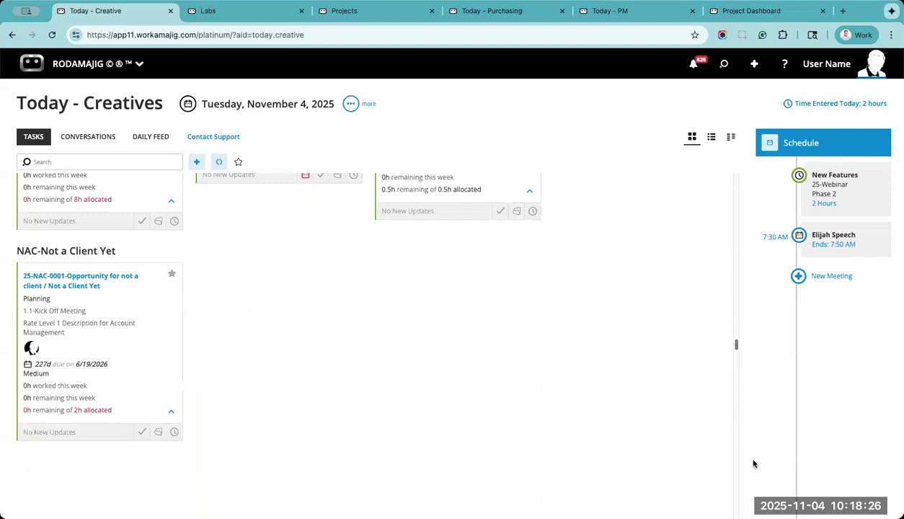
left_click_drag(736, 490, 746, 232)
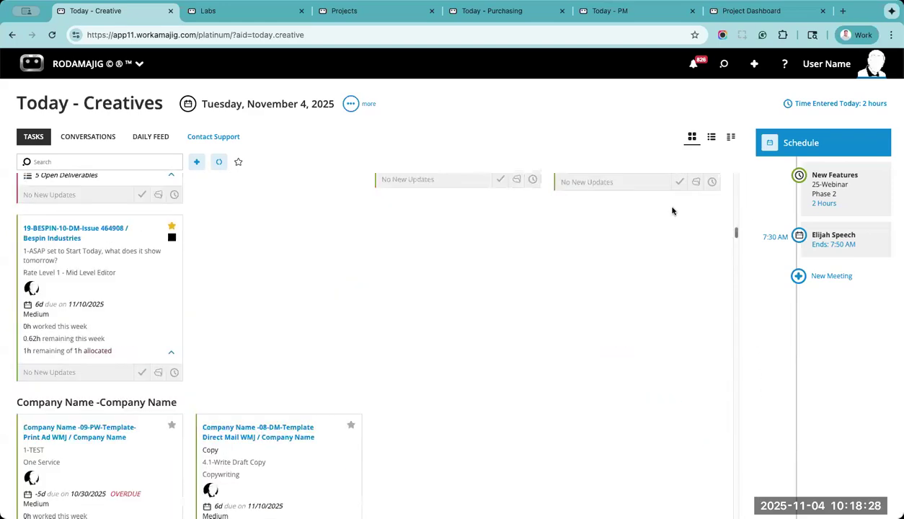
Step: Search the task cards for webinar, open the 25-Webinar project from its Phase 1 card and show its Home page
left_click_drag(671, 211, 657, 203)
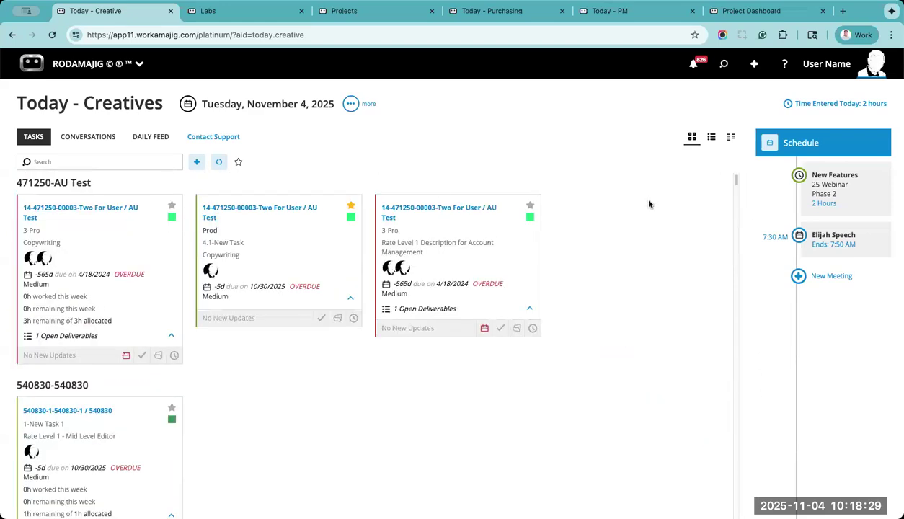
left_click(147, 162)
type("webinar")
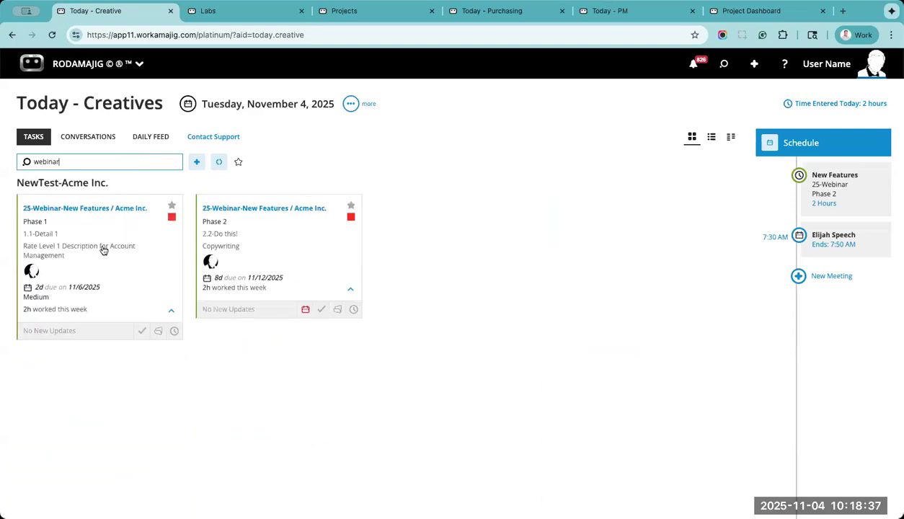
left_click(102, 207)
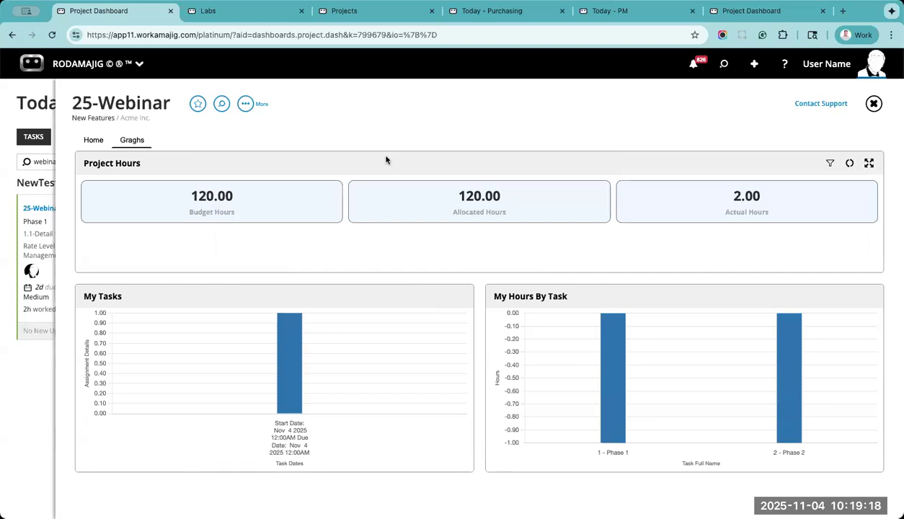
left_click(94, 140)
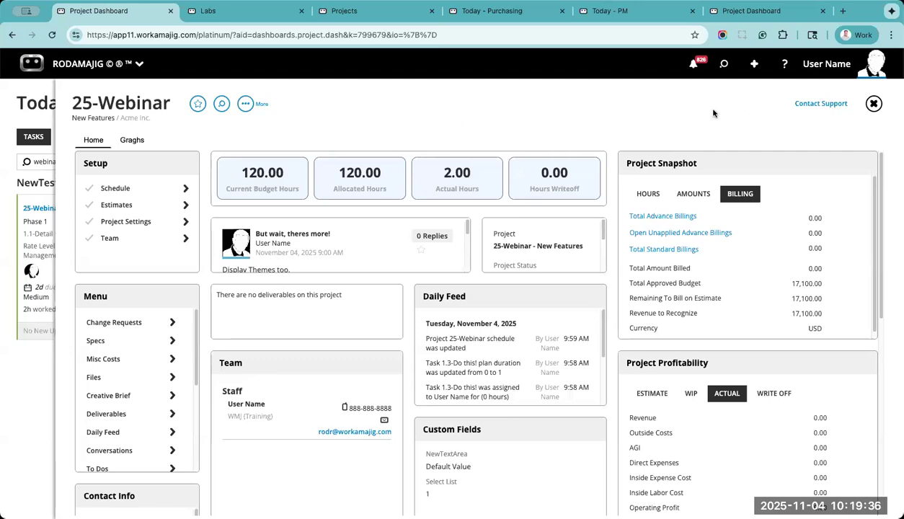
Step: Check the Labs list for New System Display Themes, return to 25-Webinar and save Platinum Dark as the personal display theme
left_click(232, 16)
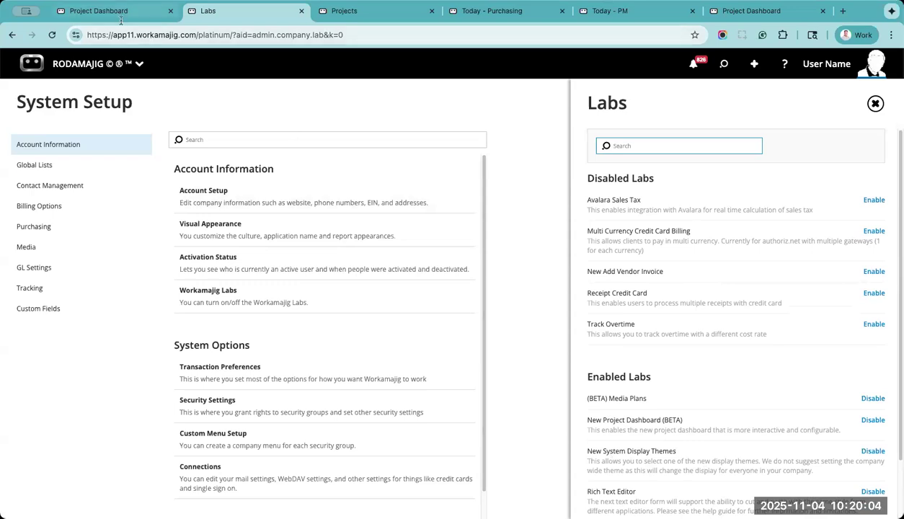
left_click(99, 11)
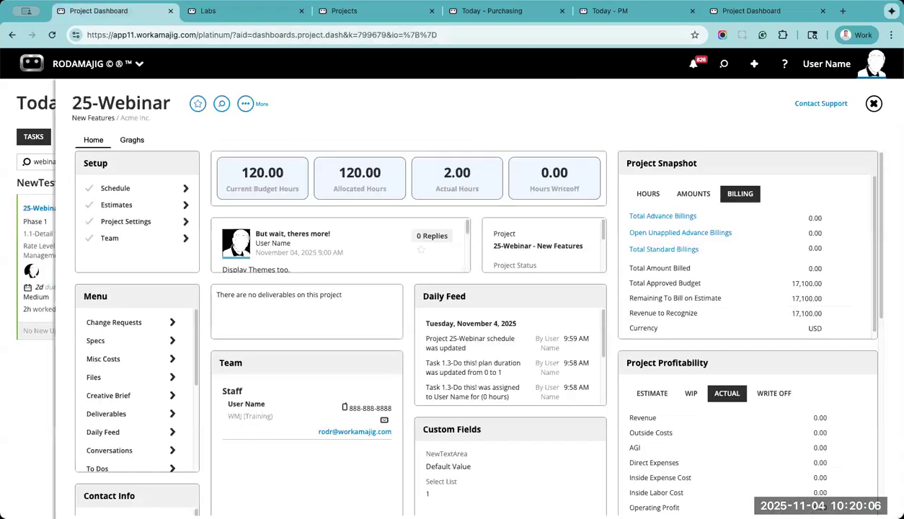
left_click(837, 68)
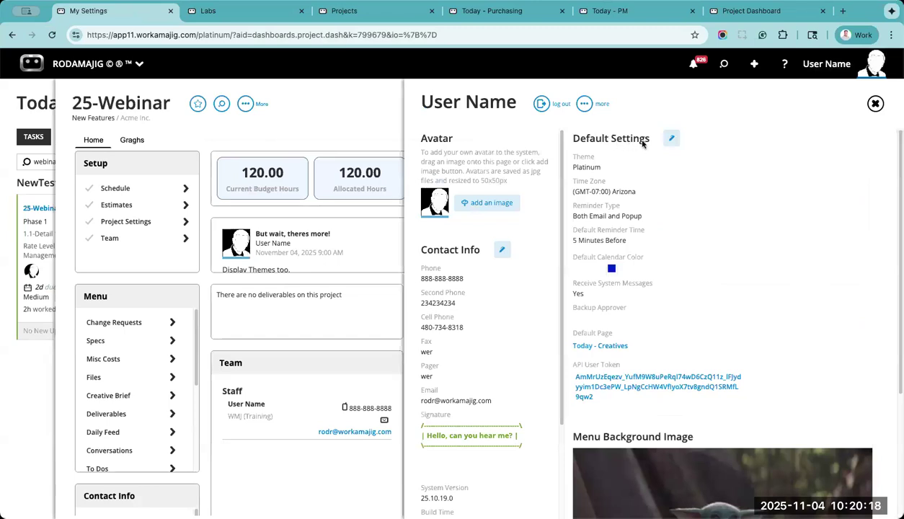
left_click(672, 141)
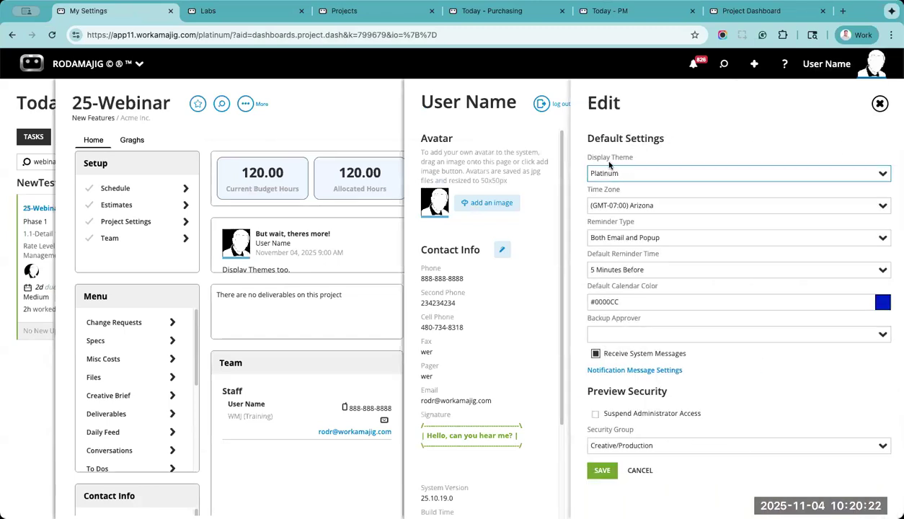
left_click(882, 175)
left_click(676, 220)
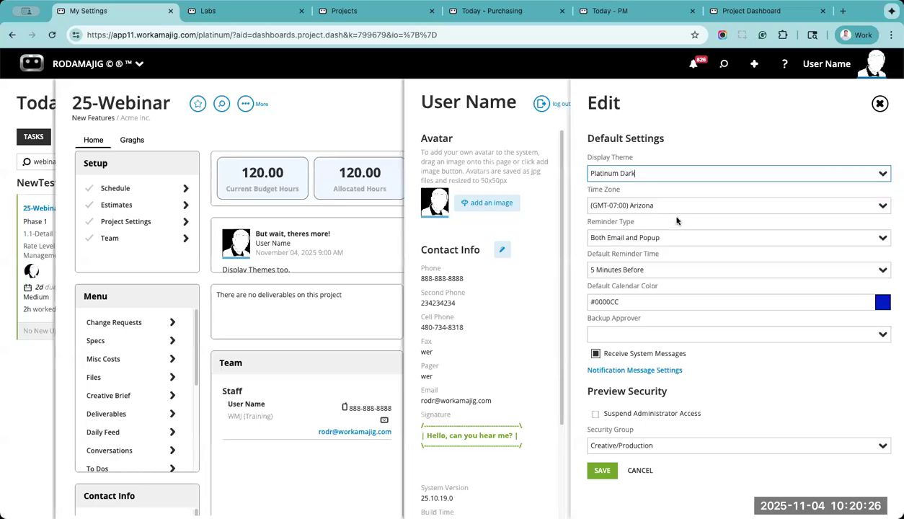
left_click(602, 470)
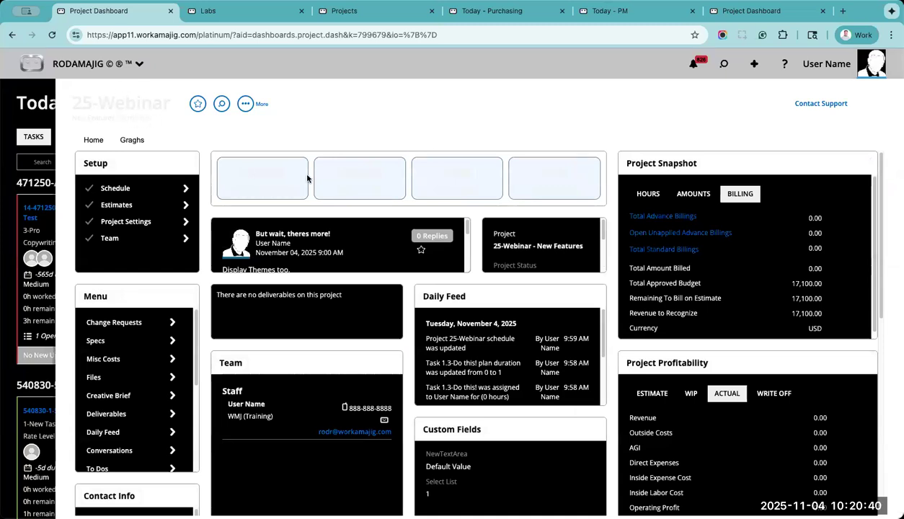
mouse_move(285, 185)
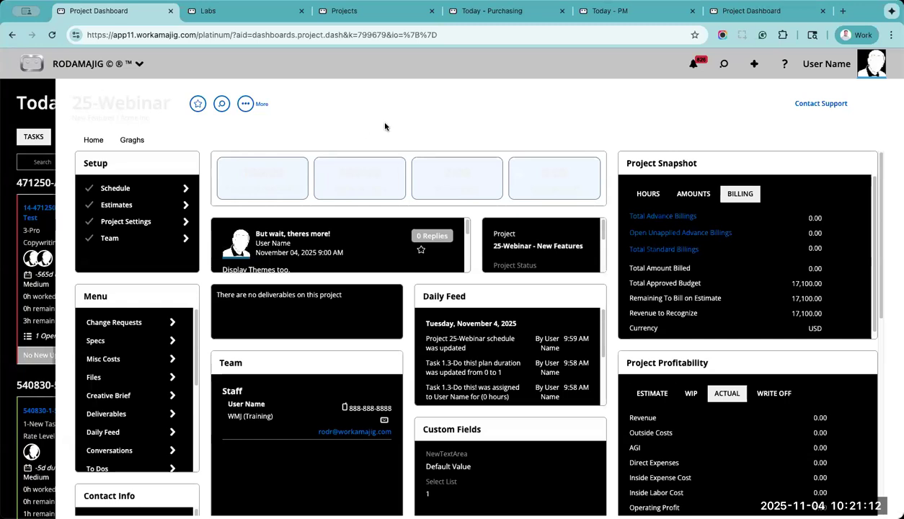
Step: Set the personal display theme to Moody Blues, save it, close the user settings and reload the page
left_click(853, 66)
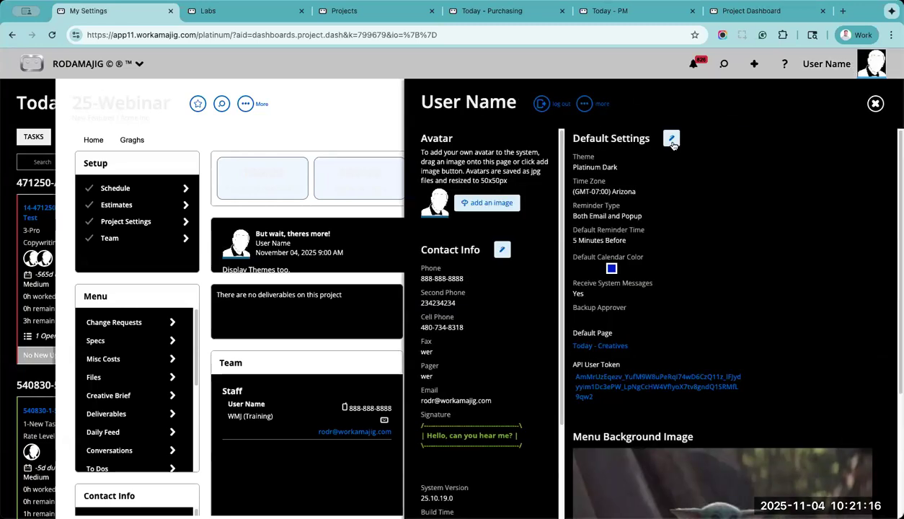
left_click(669, 137)
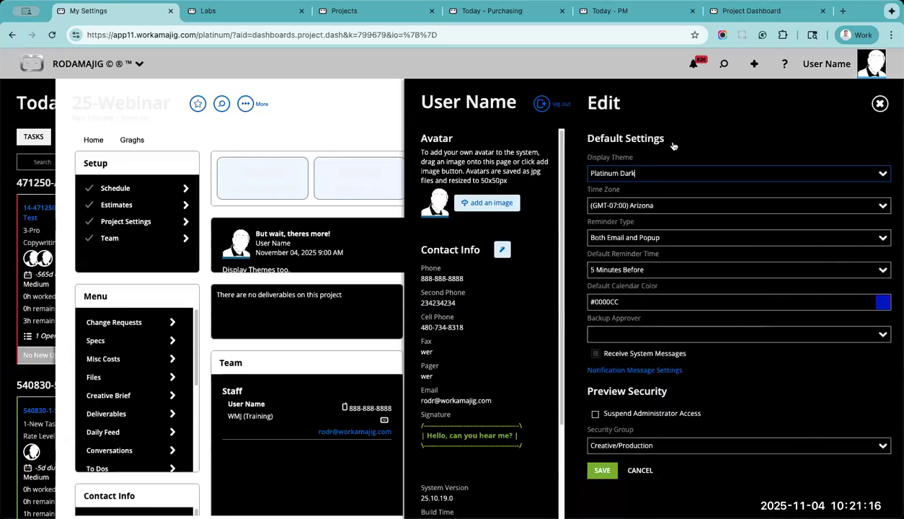
left_click(865, 175)
left_click(667, 239)
left_click(603, 472)
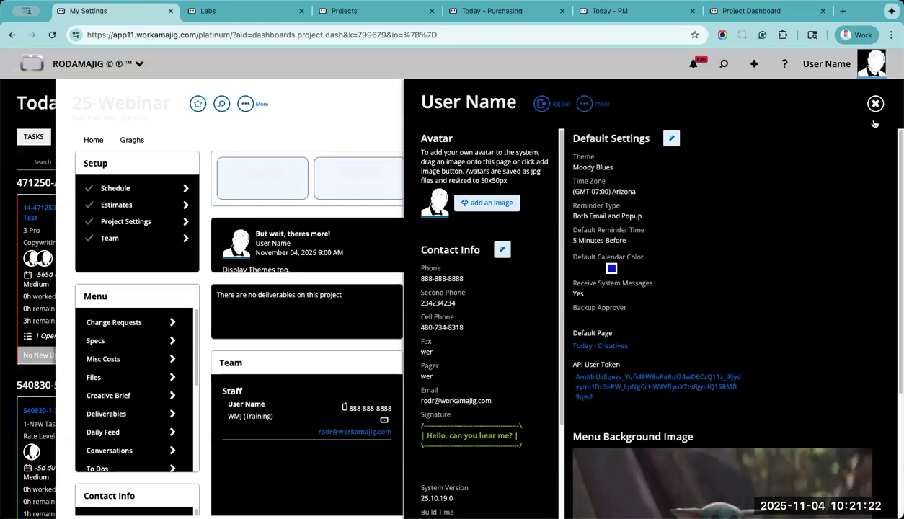
left_click(875, 105)
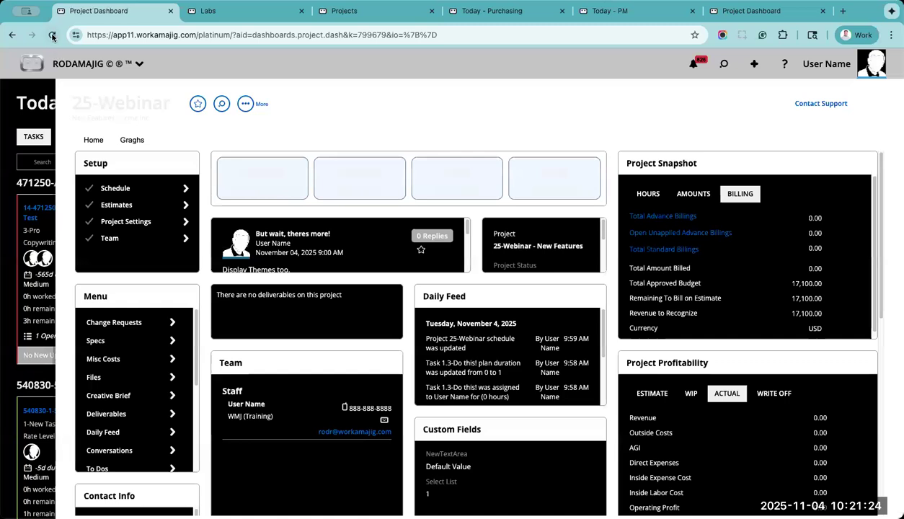
left_click(52, 36)
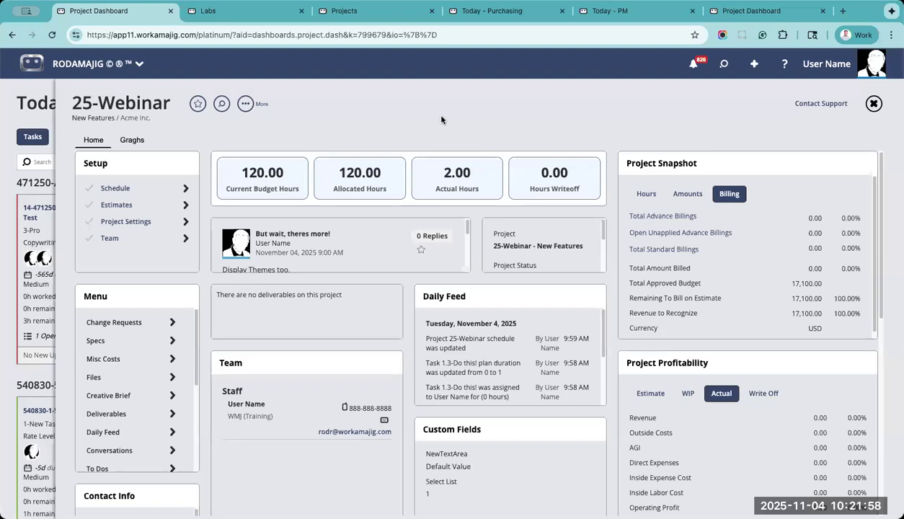
Step: Review the Labs list again, return to 25-Webinar and clear the personal display theme to Company Default without saving
left_click(262, 20)
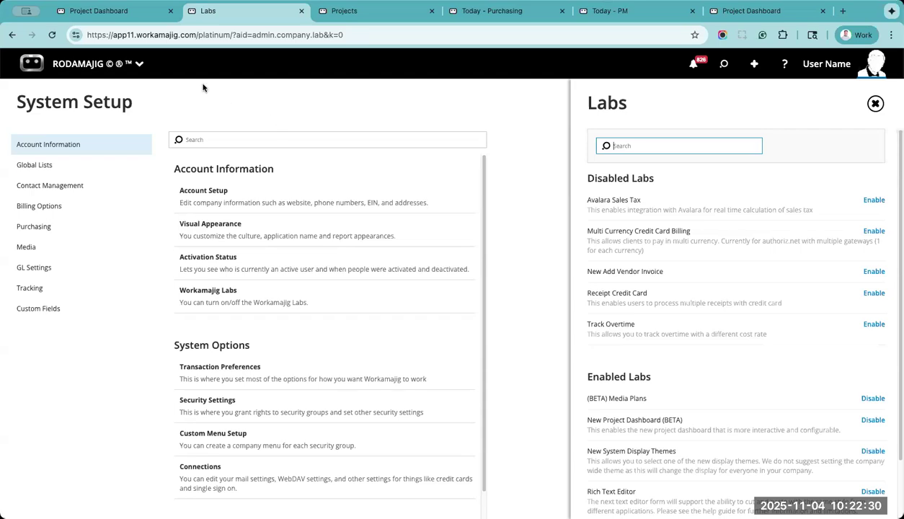
left_click(114, 13)
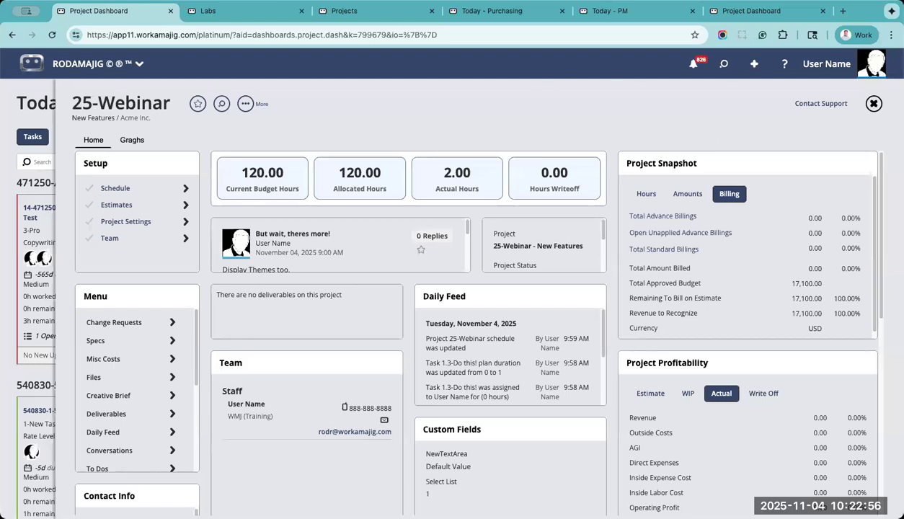
left_click(835, 69)
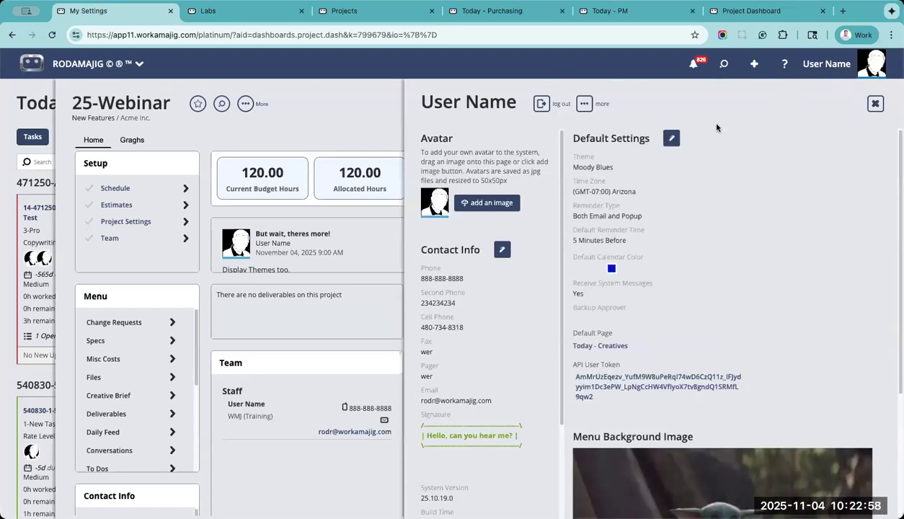
left_click(672, 143)
left_click(883, 177)
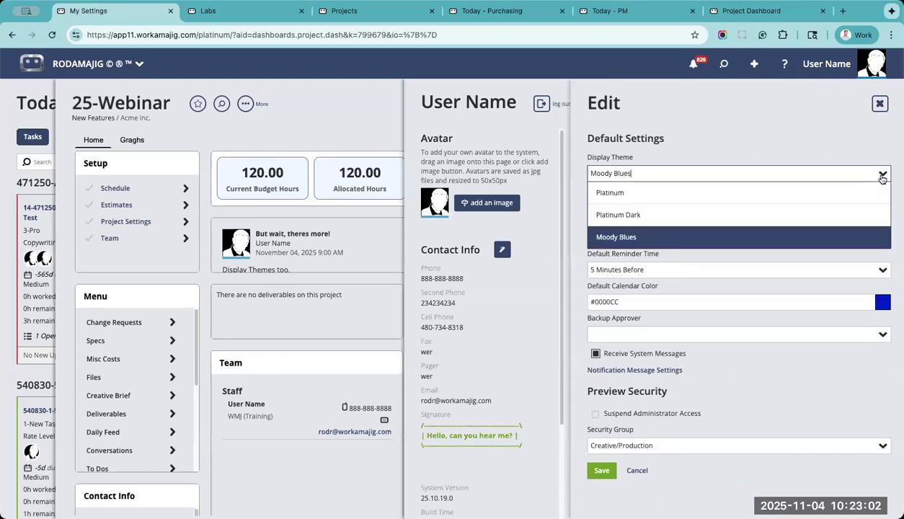
triple_click(803, 180)
key("BackSpace")
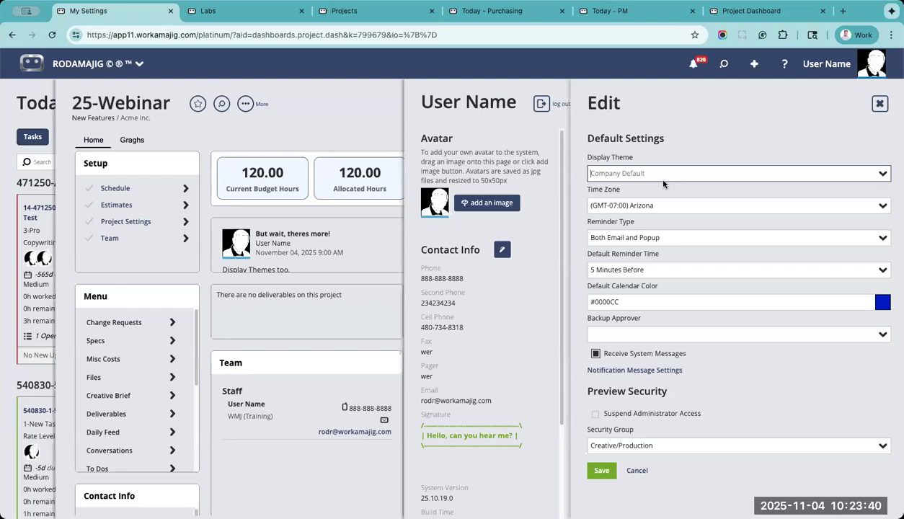
Step: Select Moody Blues as the display theme, save the default settings and return to the 25-Webinar dashboard
left_click(879, 175)
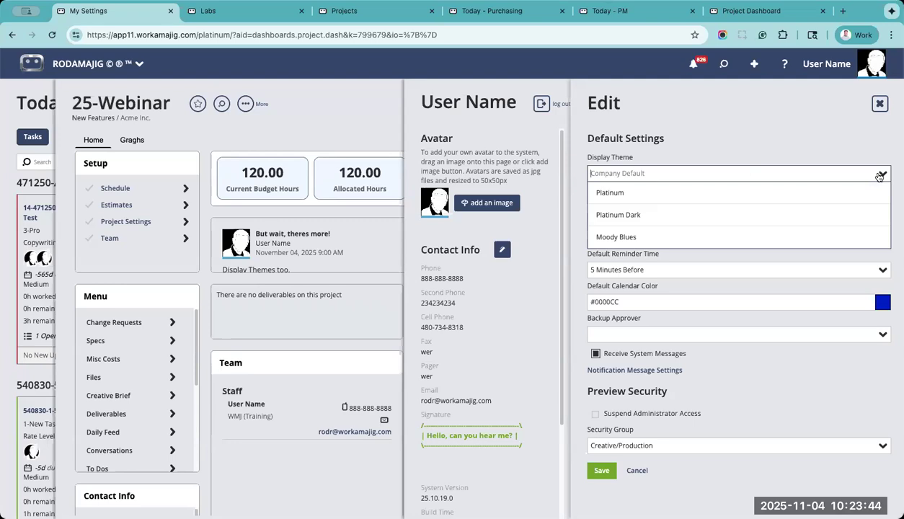
left_click(827, 235)
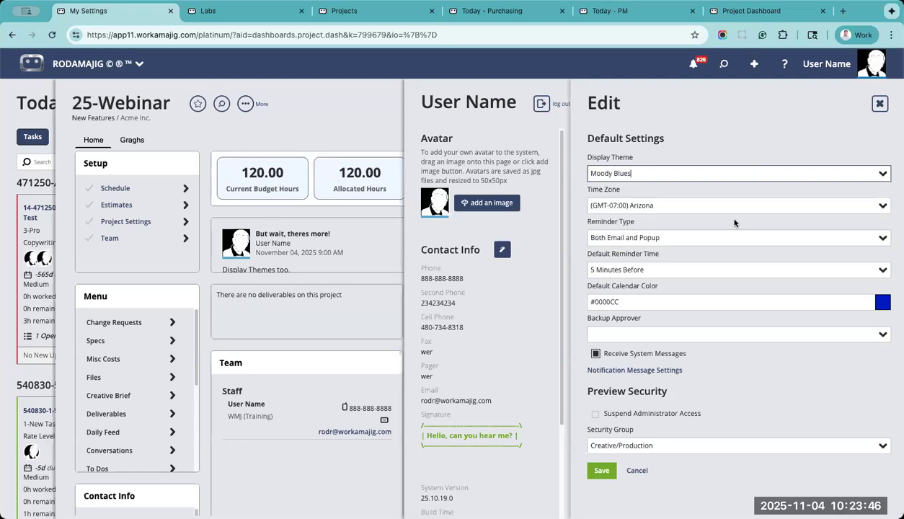
left_click(601, 469)
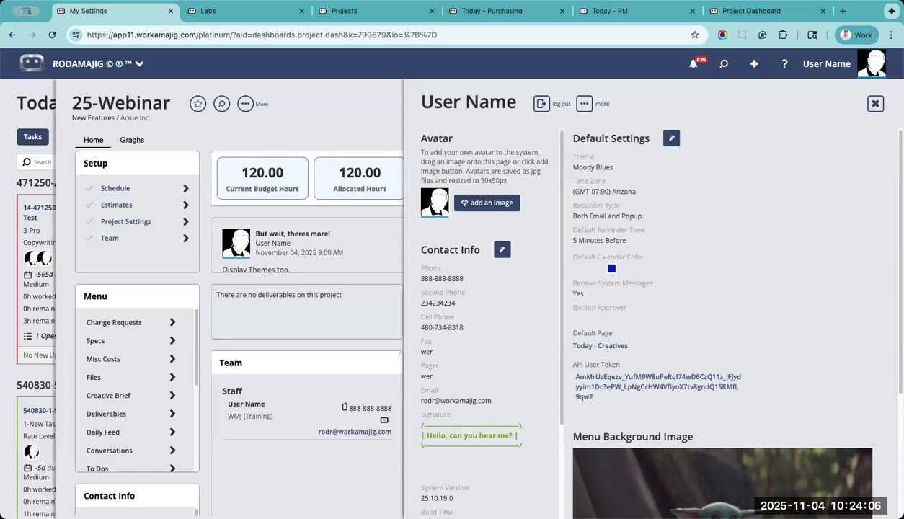
left_click(379, 128)
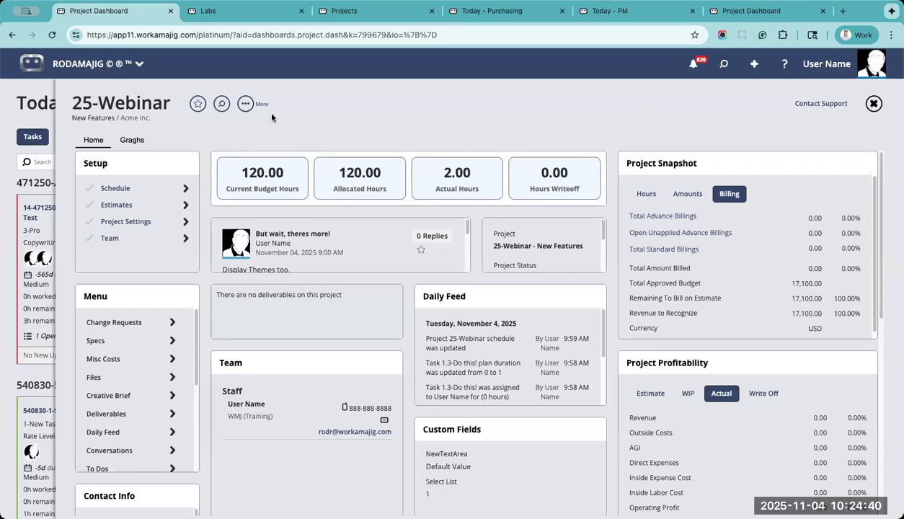
Step: Put the 25-Webinar dashboard into edit mode, browse the widgets and datasets available to add, and close the list
left_click(245, 106)
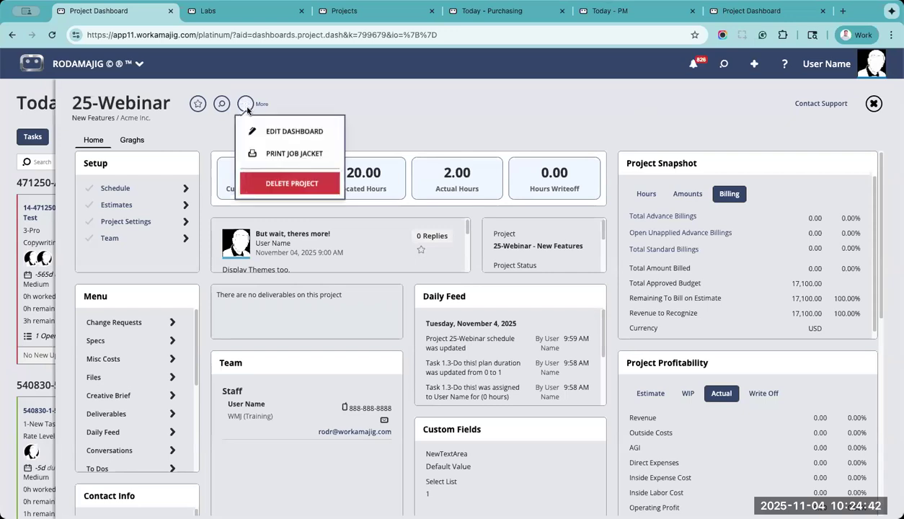
left_click(294, 133)
left_click(197, 104)
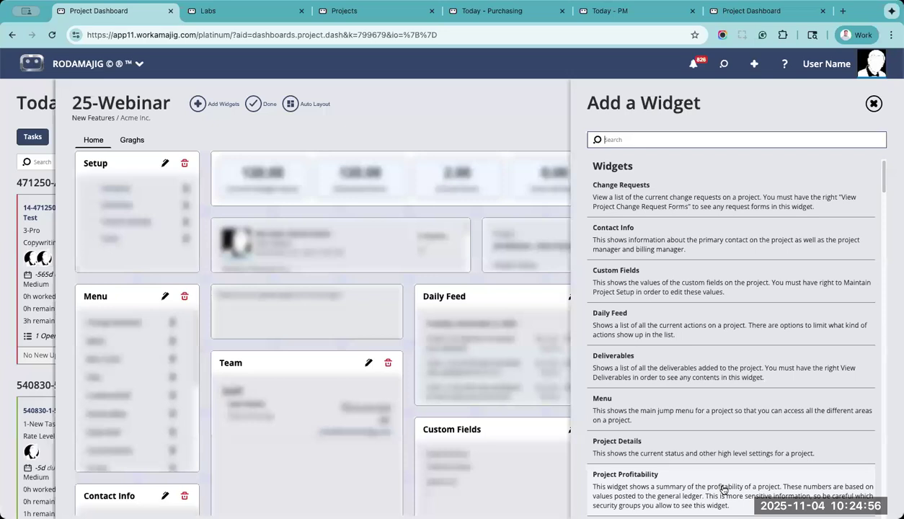
scroll(740, 325, "down", 3)
scroll(740, 325, "down", 4)
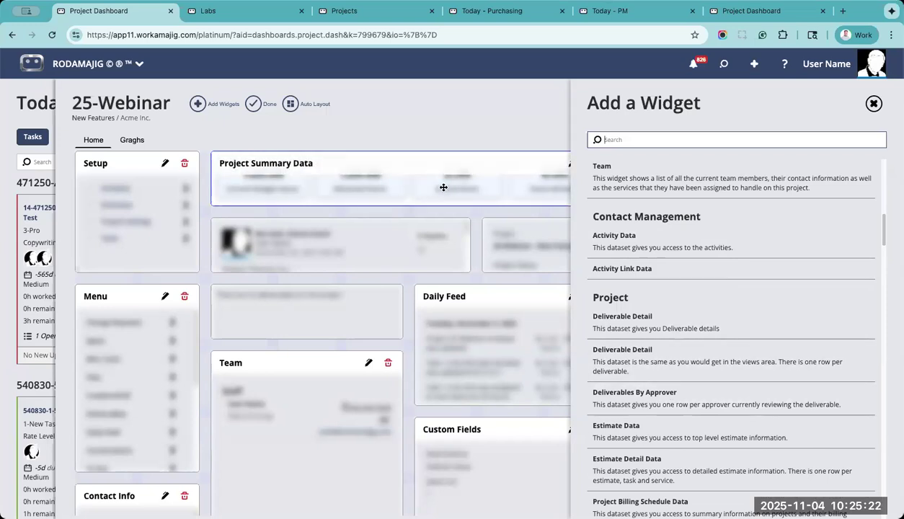
left_click(871, 103)
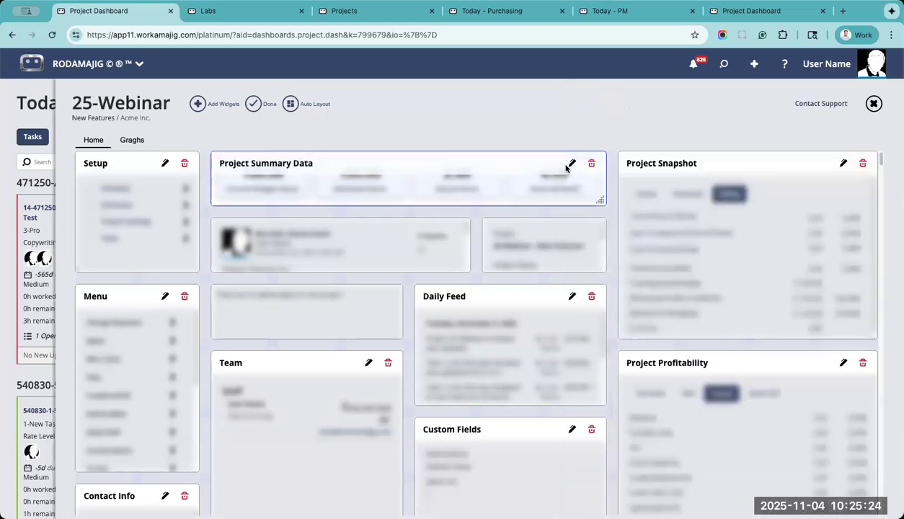
Step: Examine the Project Summary Data widget's layout and graph type options, close it unchanged and finish editing the dashboard
left_click(569, 163)
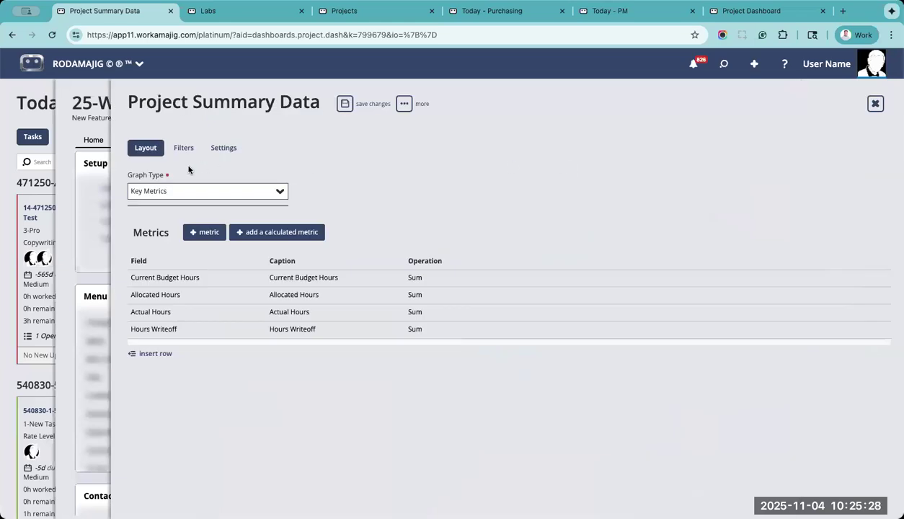
left_click(281, 197)
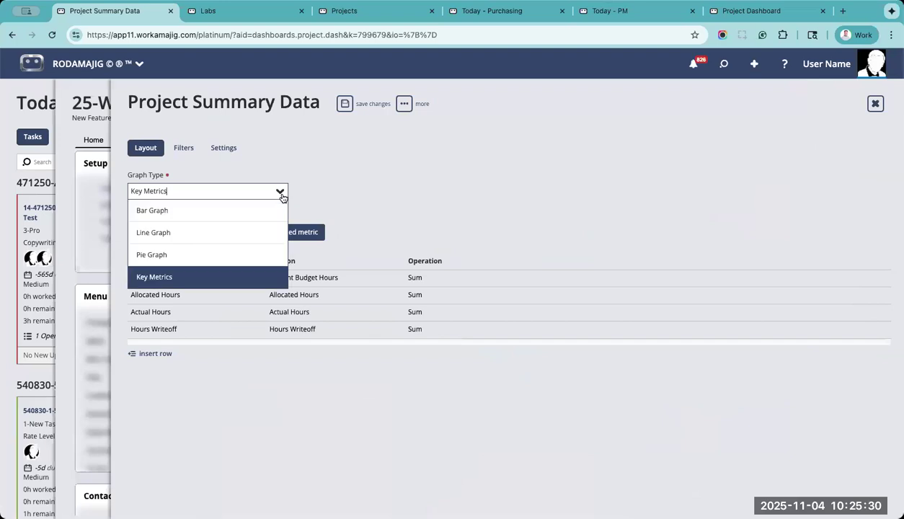
left_click(322, 167)
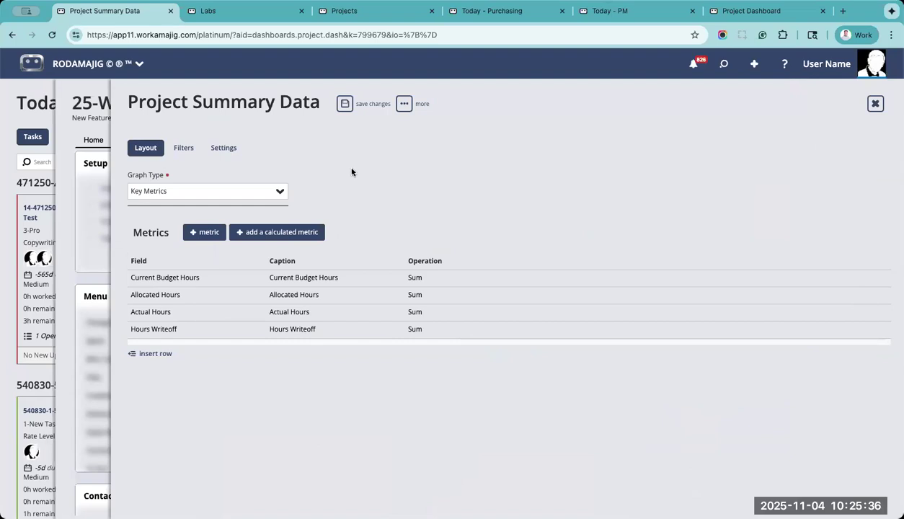
left_click(873, 105)
left_click(251, 105)
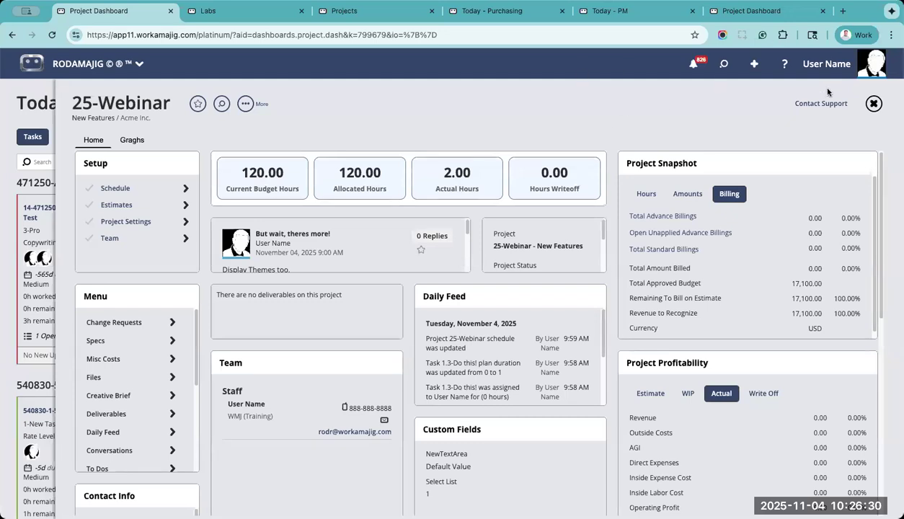
Step: Open the release notes and review the New Project Dashboard and Schedule entries for release 25.11.16.0000
left_click(829, 64)
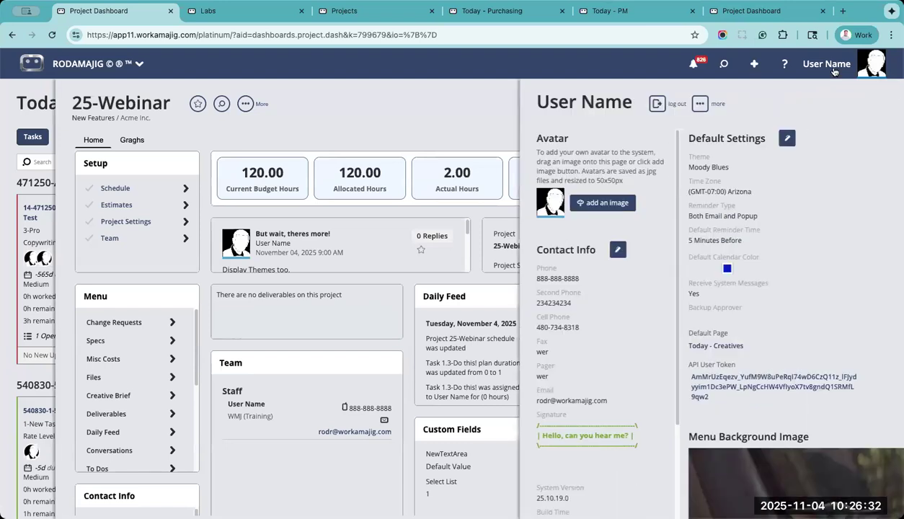
left_click(584, 104)
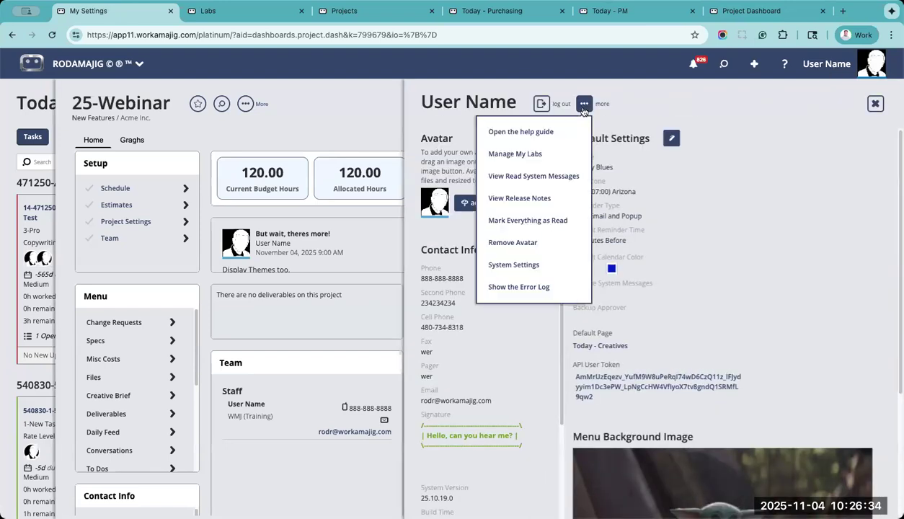
left_click(548, 201)
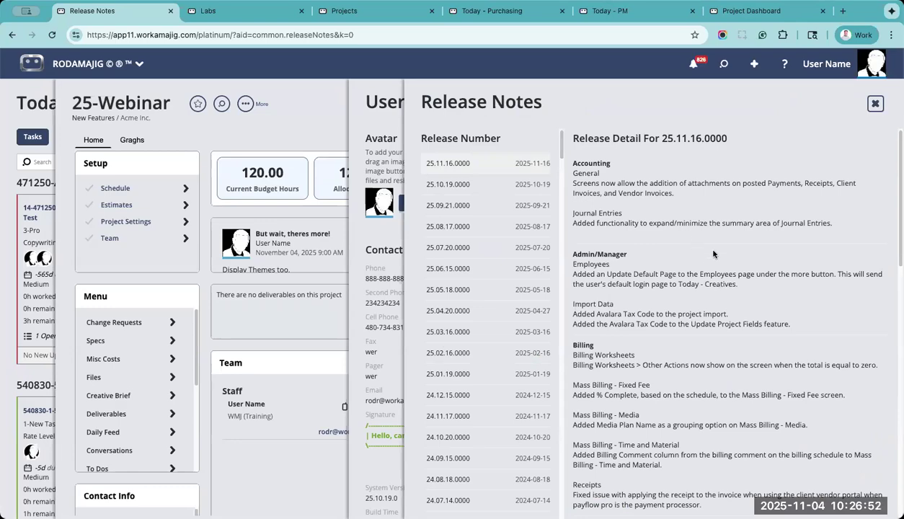
scroll(722, 250, "down", 10)
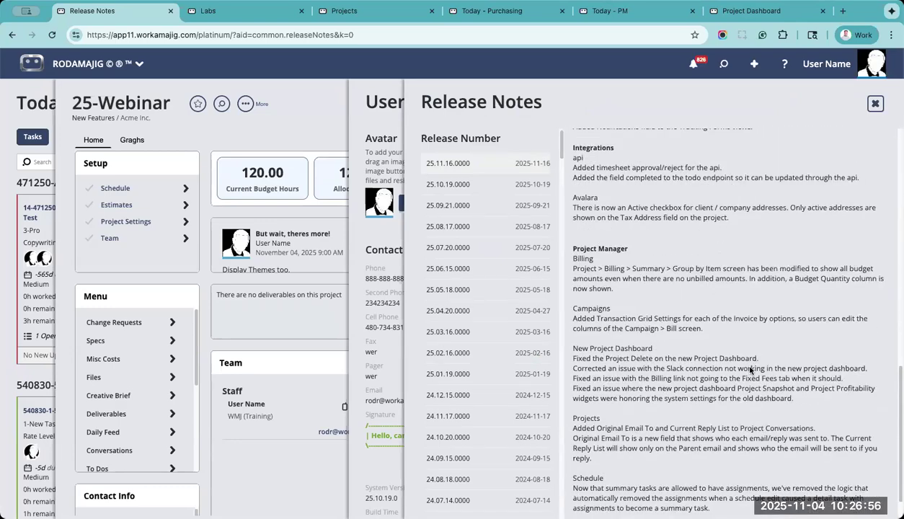
scroll(756, 422, "down", 1)
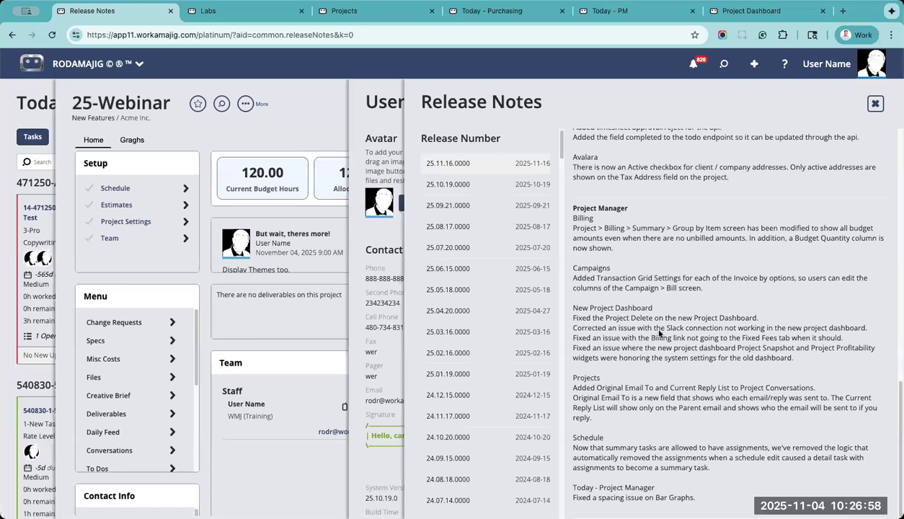
left_click_drag(597, 307, 637, 357)
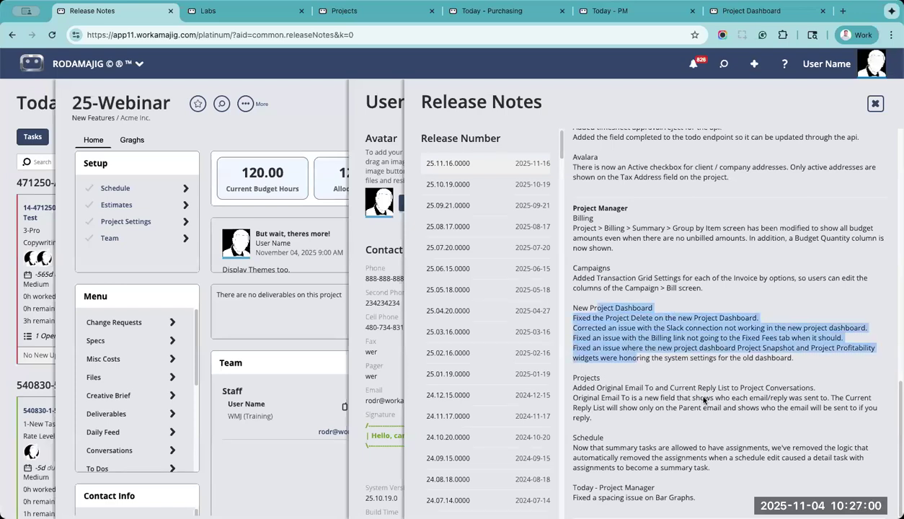
left_click(707, 370)
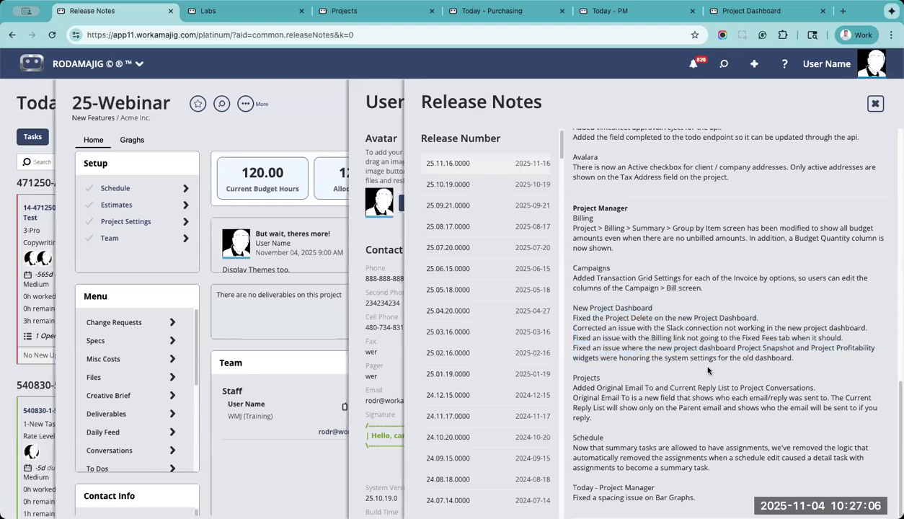
left_click_drag(593, 437, 640, 467)
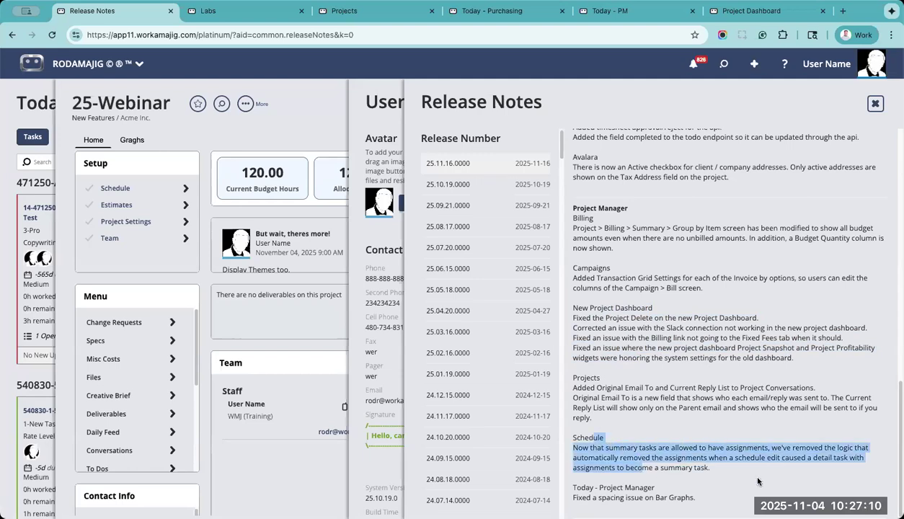
left_click(757, 481)
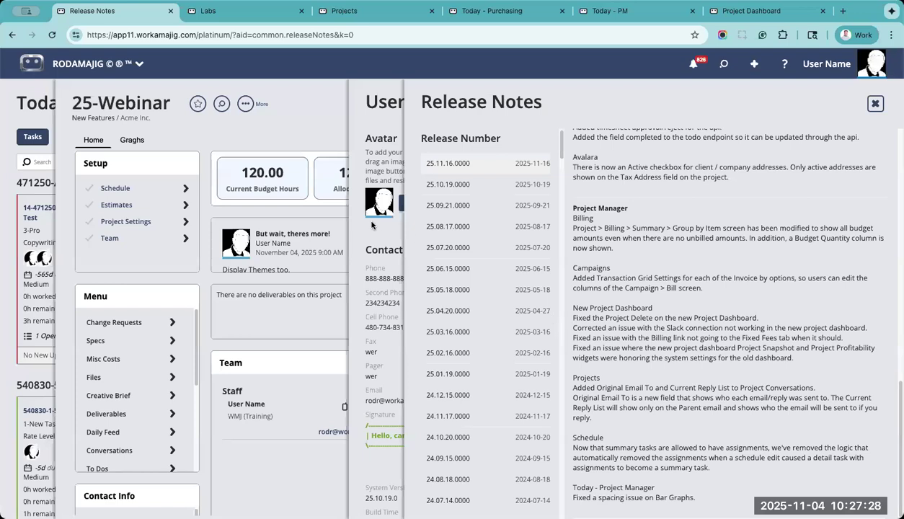
Step: Return to the 25-Webinar dashboard, look over the project's schedule and close it again
left_click(294, 134)
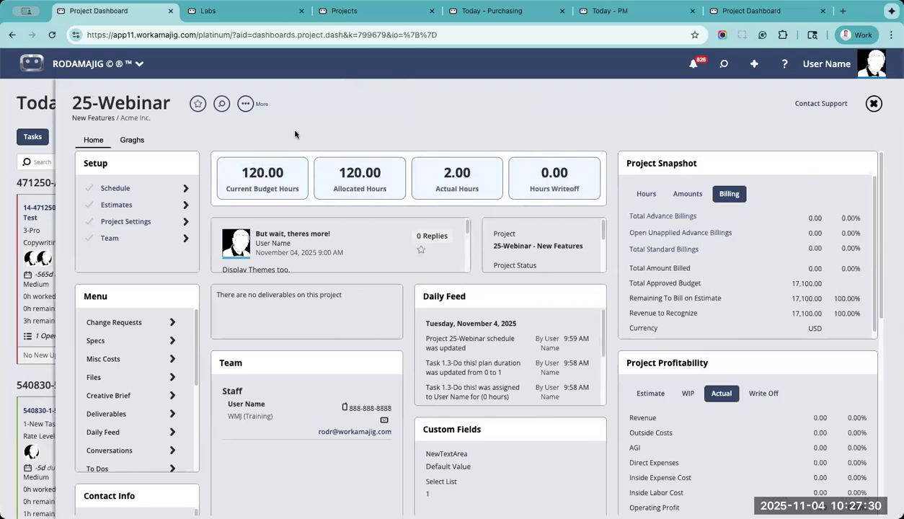
left_click(157, 189)
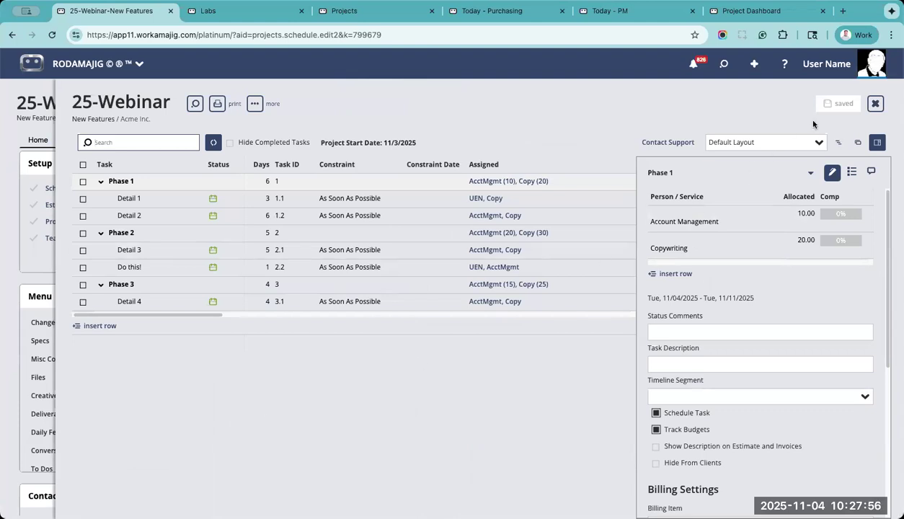
left_click(877, 104)
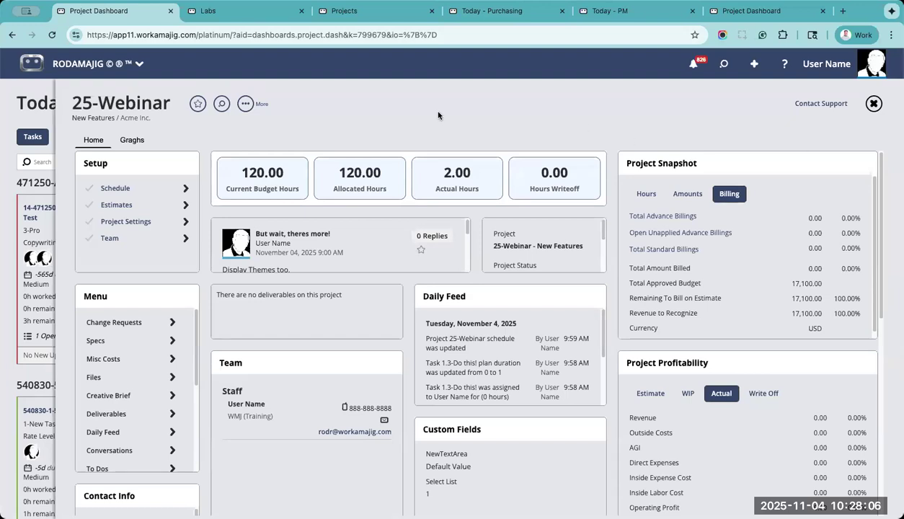
Step: Open the admin / manager Employees list in a new tab, search for "user" and open the matching active Production employee's record
left_click(102, 71)
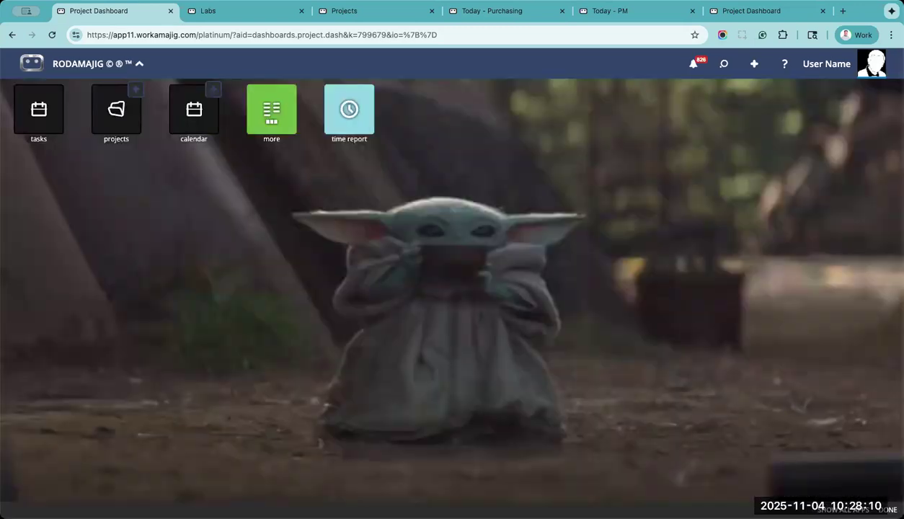
left_click(843, 509)
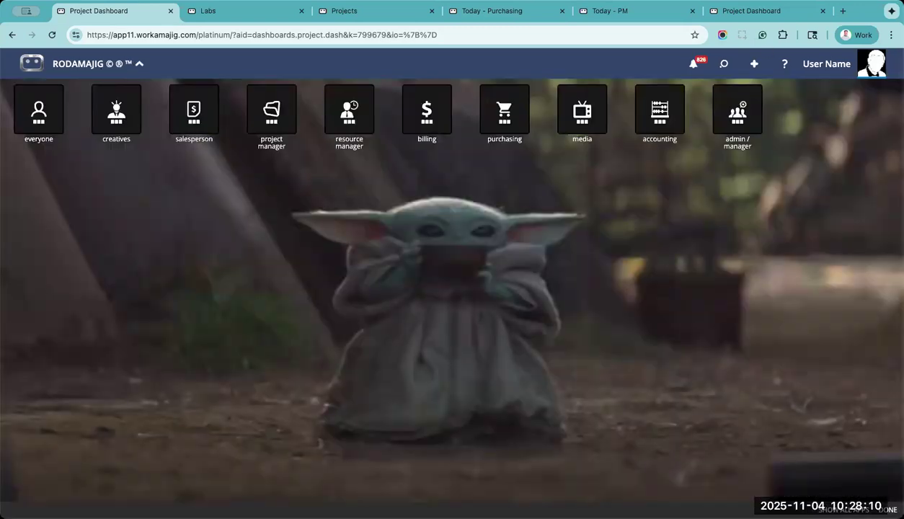
left_click(739, 118)
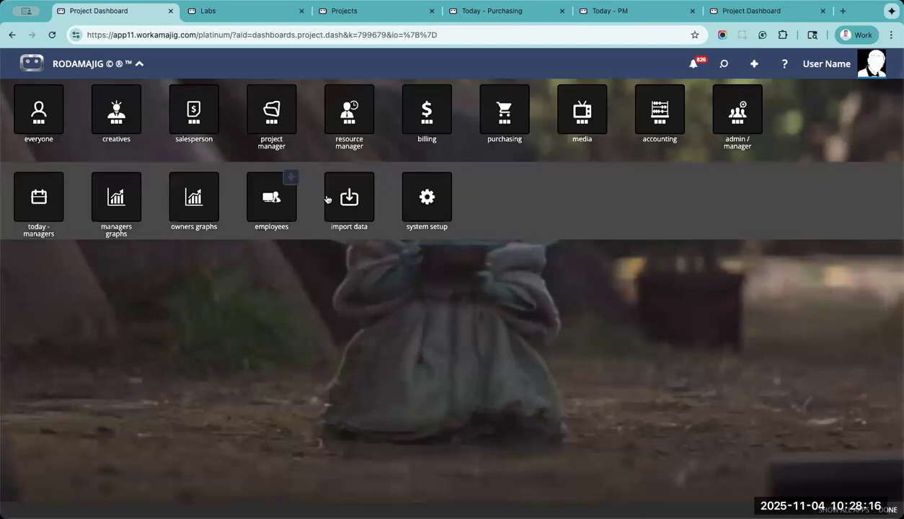
left_click(276, 206)
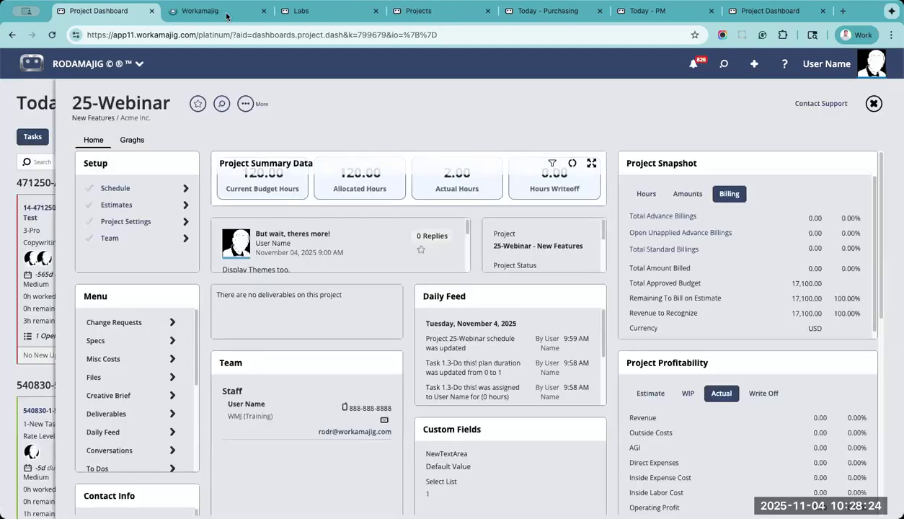
left_click(217, 12)
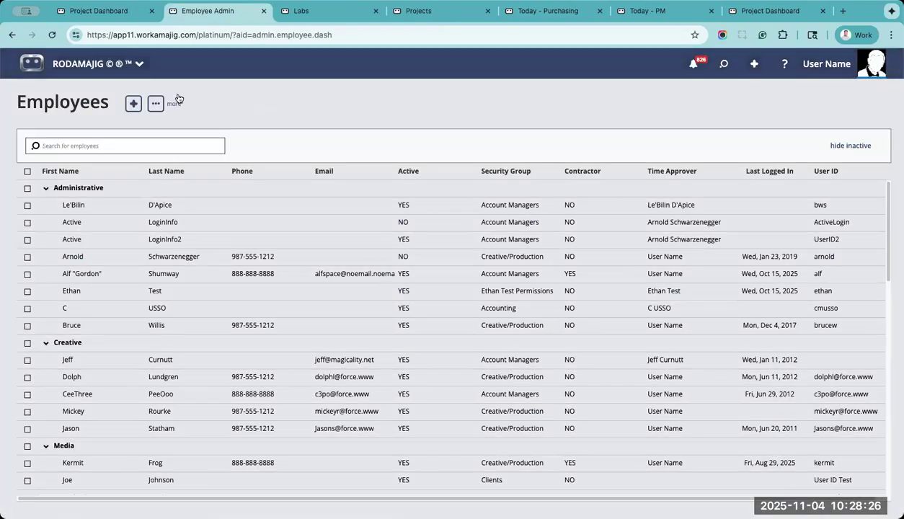
type("user")
left_click(176, 206)
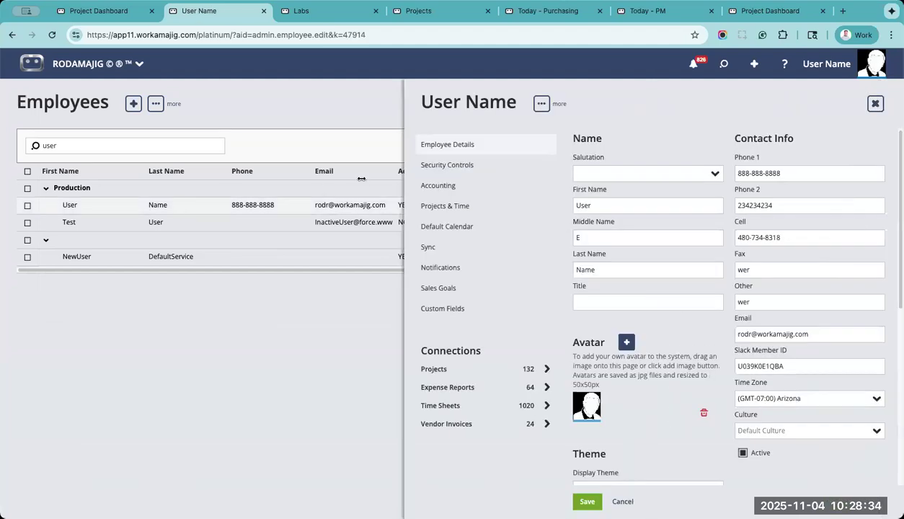
Step: Examine the employee's Administrator setting and available security groups without changing them, and return to the 25-Webinar dashboard
left_click(477, 163)
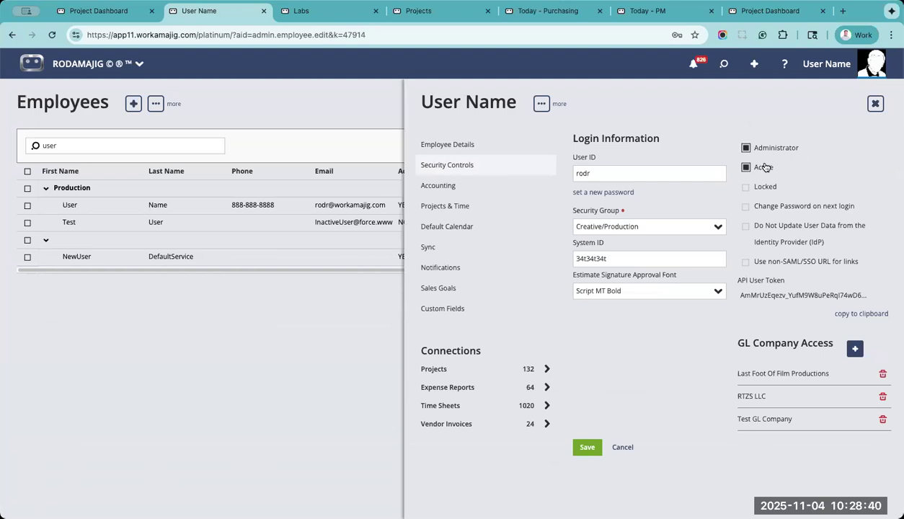
left_click(745, 148)
left_click(718, 227)
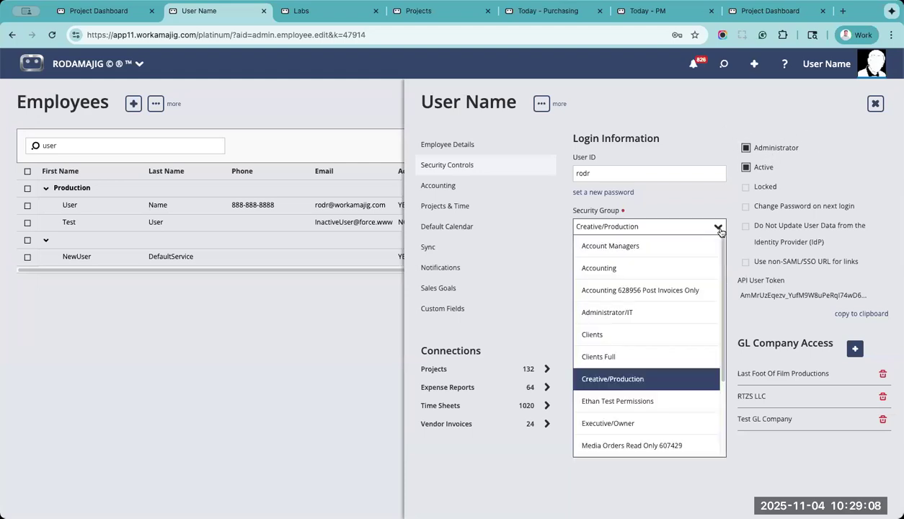
scroll(697, 368, "down", 3)
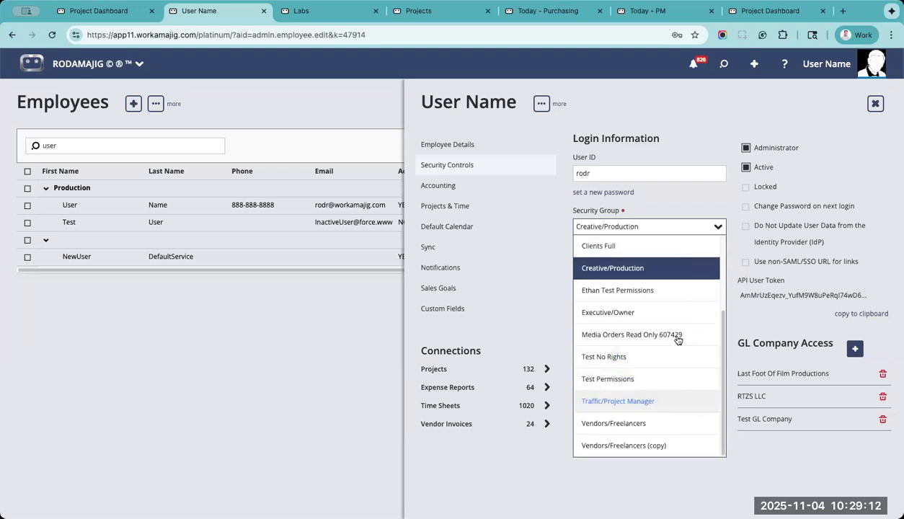
scroll(677, 338, "up", 3)
scroll(678, 338, "up", 2)
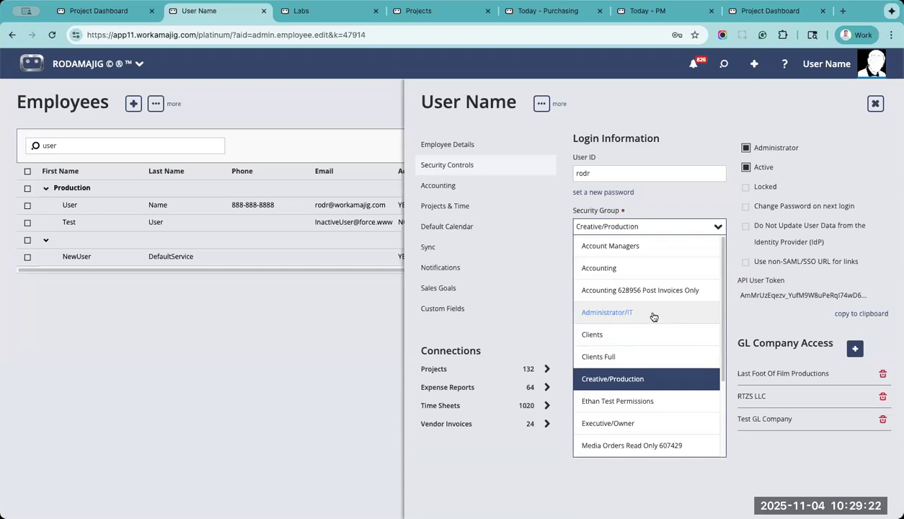
left_click(800, 131)
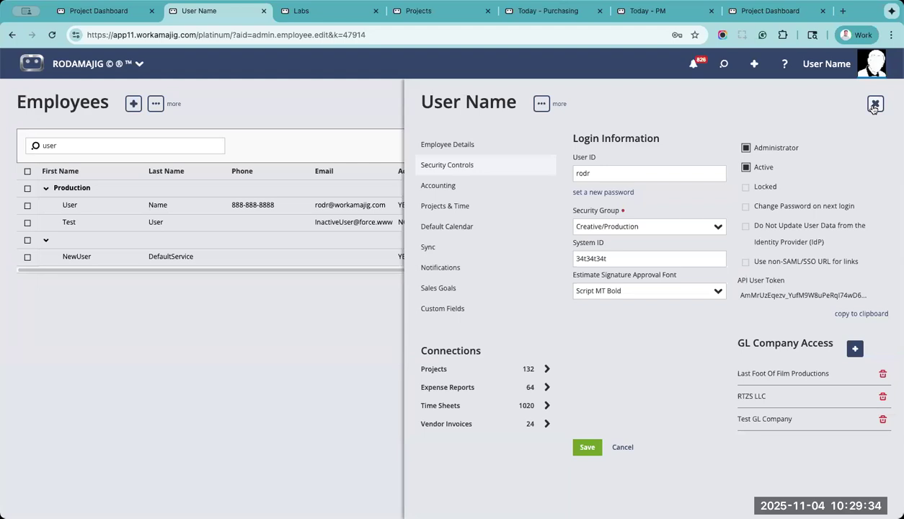
left_click(118, 16)
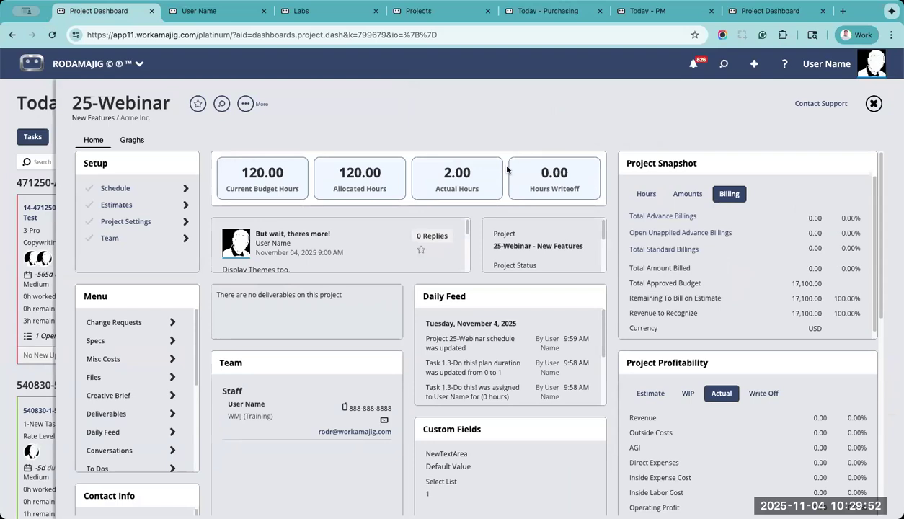
Step: Review the labor entries and quantities in the project's All Transactions list, and return to the dashboard
mouse_move(506, 170)
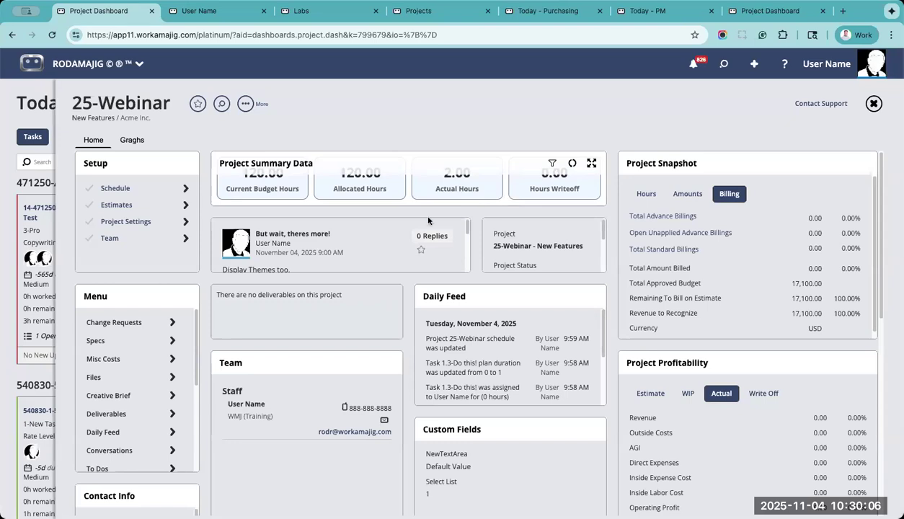
scroll(148, 420, "down", 1)
scroll(147, 420, "down", 5)
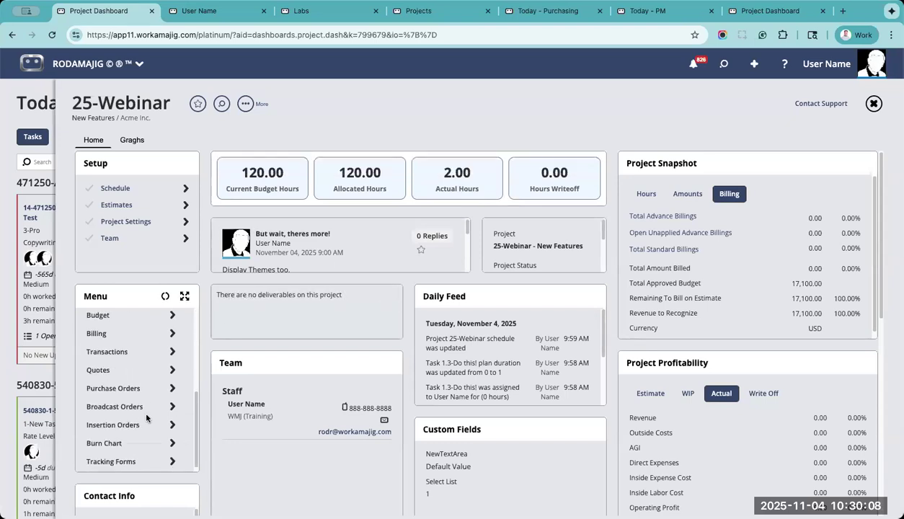
left_click(137, 348)
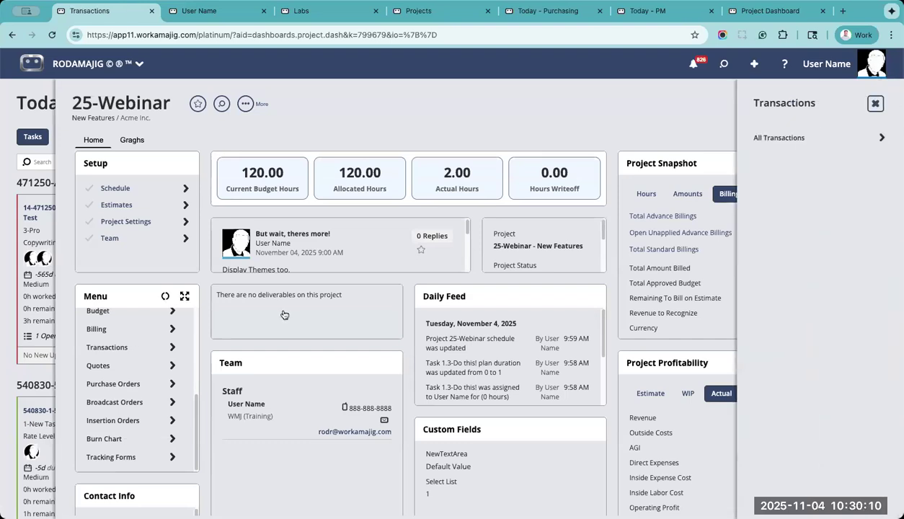
left_click(770, 137)
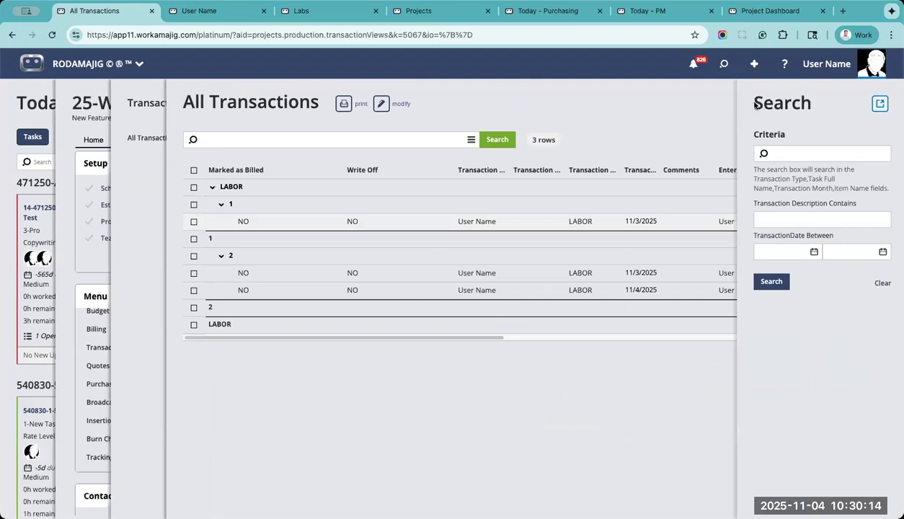
left_click(879, 104)
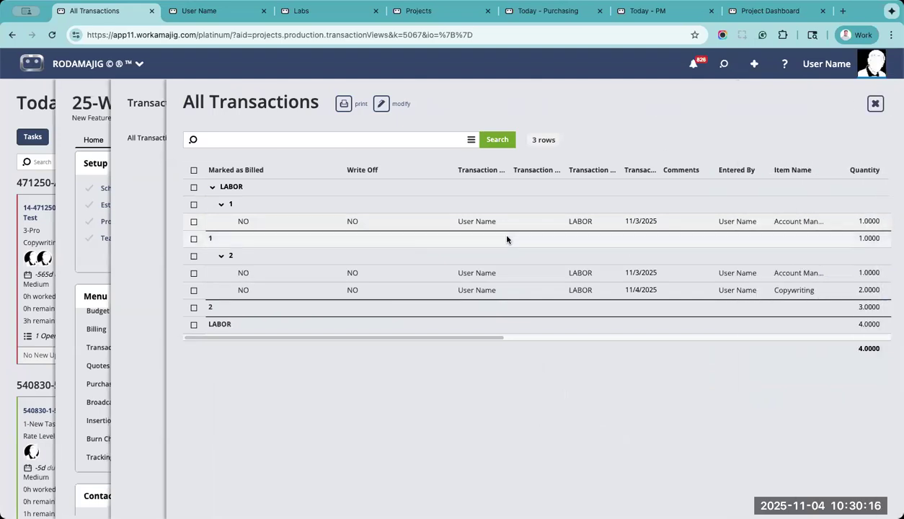
left_click_drag(488, 341, 344, 338)
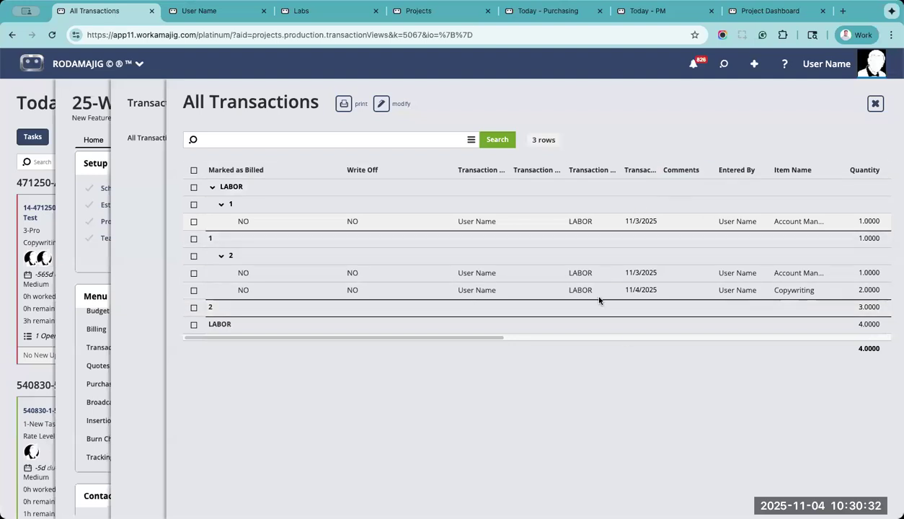
left_click(874, 103)
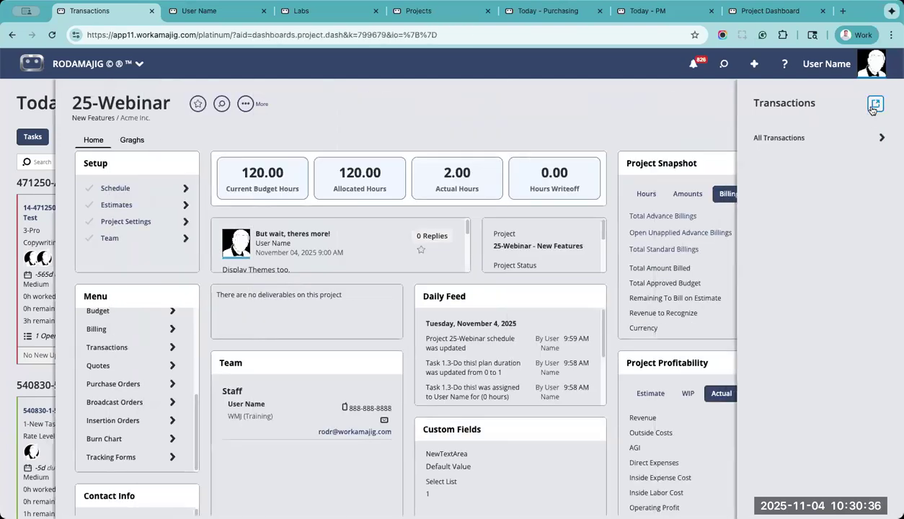
left_click(874, 103)
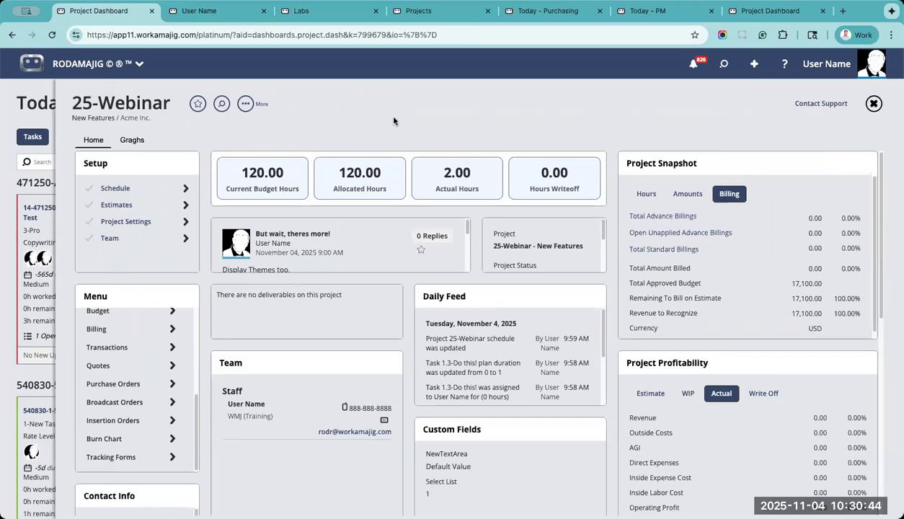
Step: View the 25-Webinar dashboard's Graghs page and the Task Assignment Weekly Data widget on its Home page
left_click(131, 140)
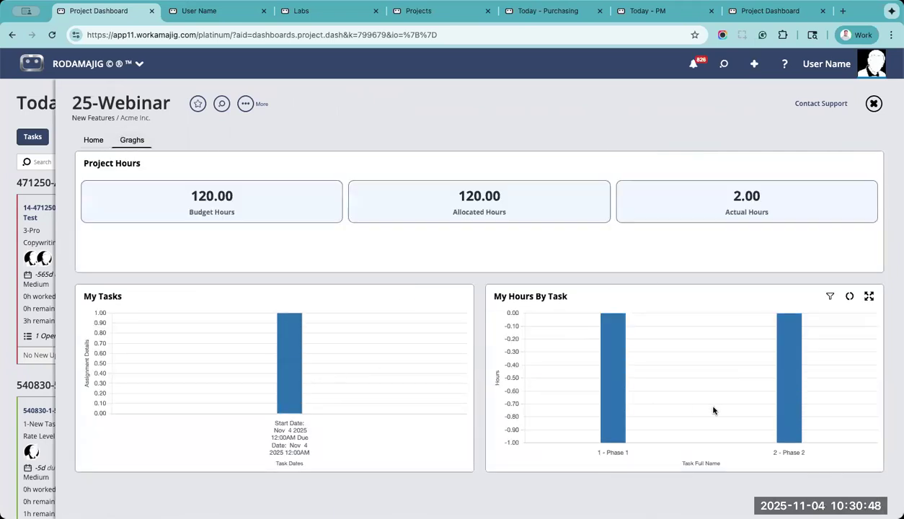
left_click(93, 140)
scroll(546, 366, "down", 3)
scroll(607, 419, "down", 10)
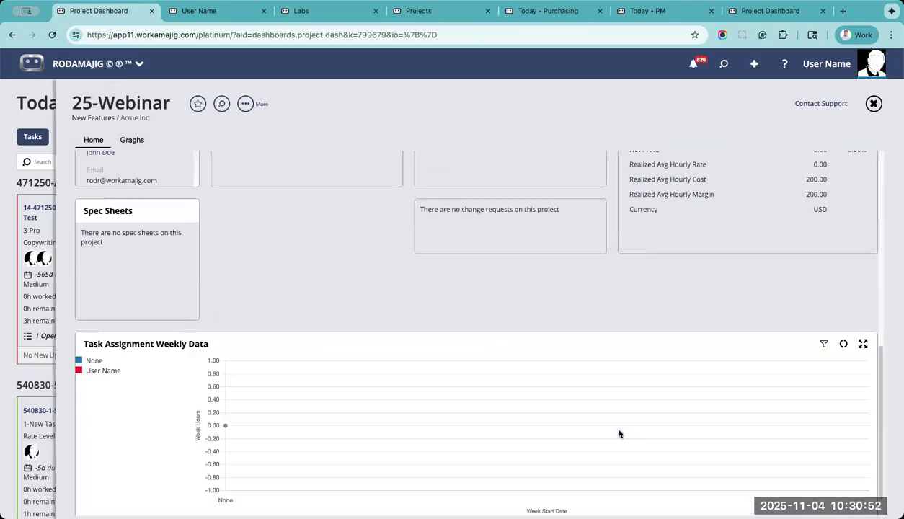
scroll(701, 477, "down", 1)
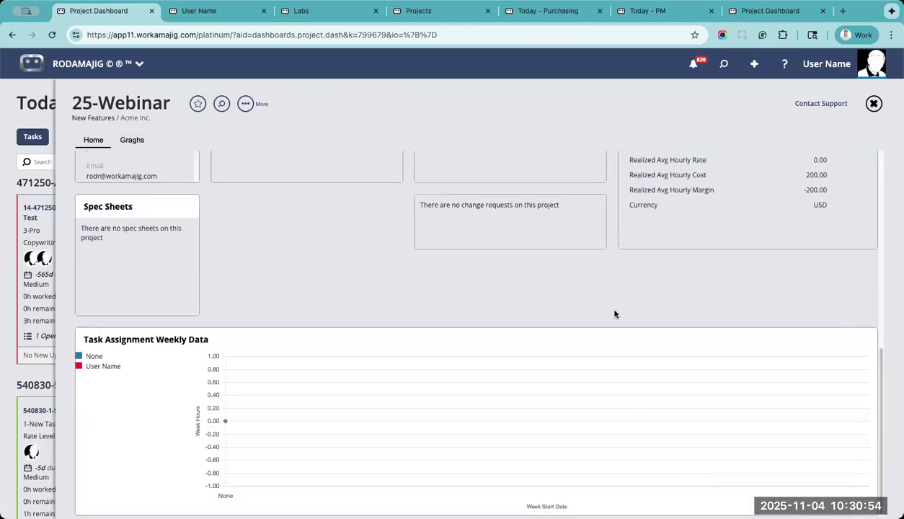
Step: View the My Tasks and My Hours By Task charts on the 25-Webinar dashboard's Graghs page, and return to its Home page
scroll(607, 314, "up", 15)
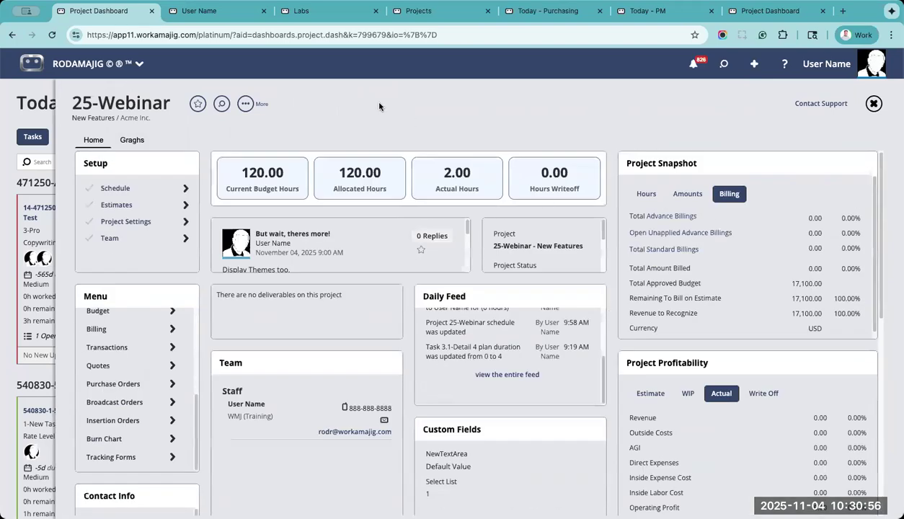
left_click(133, 140)
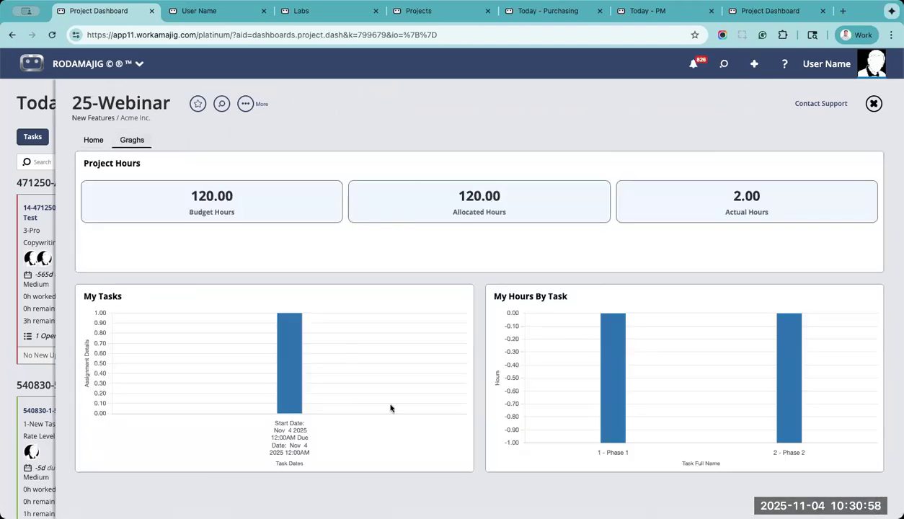
mouse_move(364, 392)
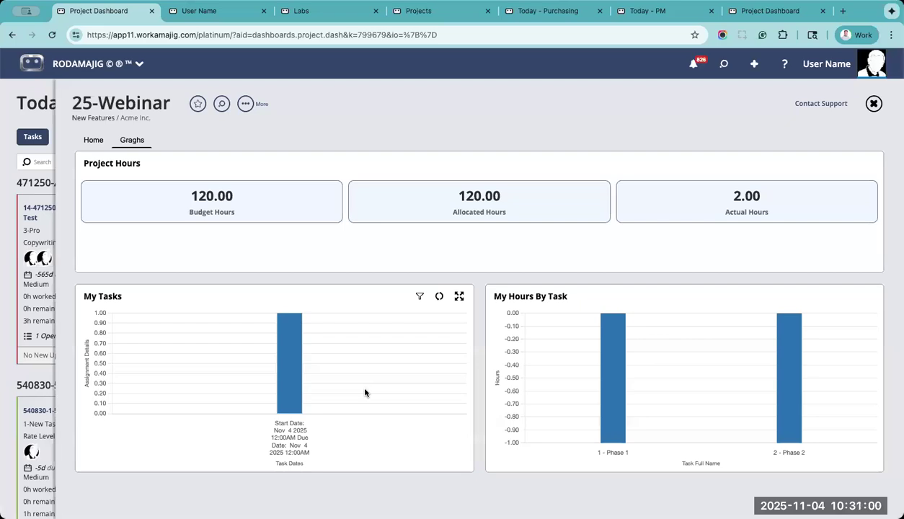
left_click(101, 140)
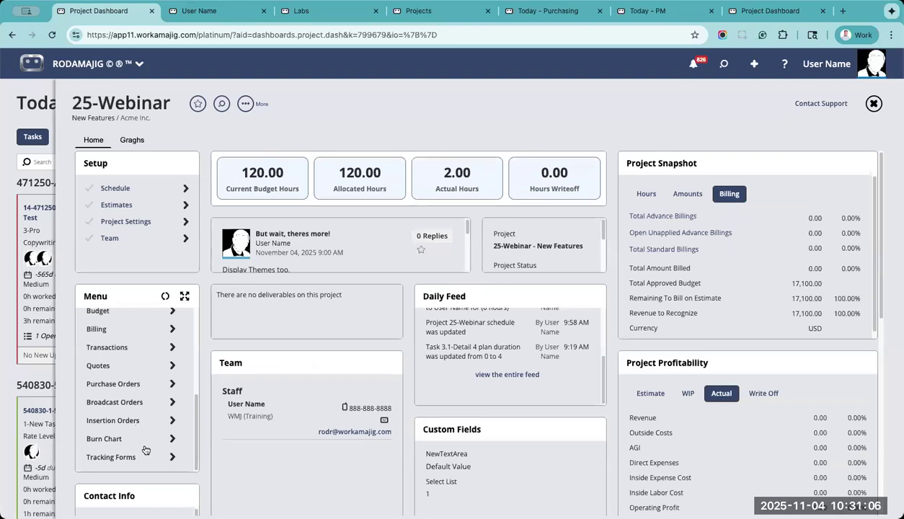
Step: Open the project's All Transactions list without entering search criteria, review the labor rows, and return to the 25-Webinar dashboard
scroll(140, 415, "down", 2)
left_click(142, 257)
left_click(778, 135)
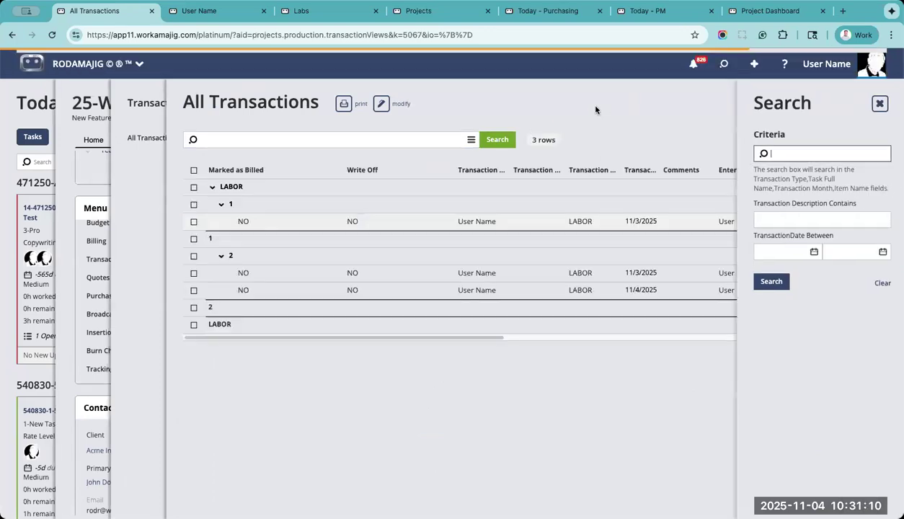
left_click(597, 110)
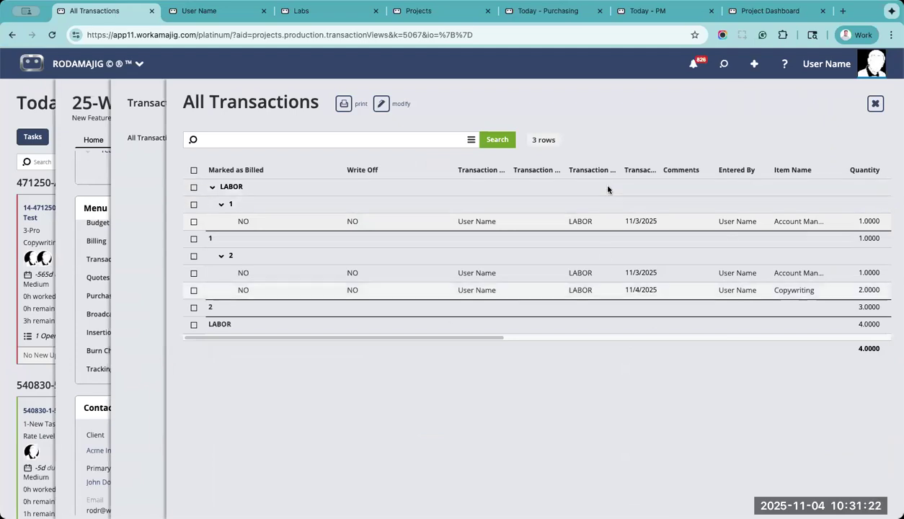
left_click(90, 106)
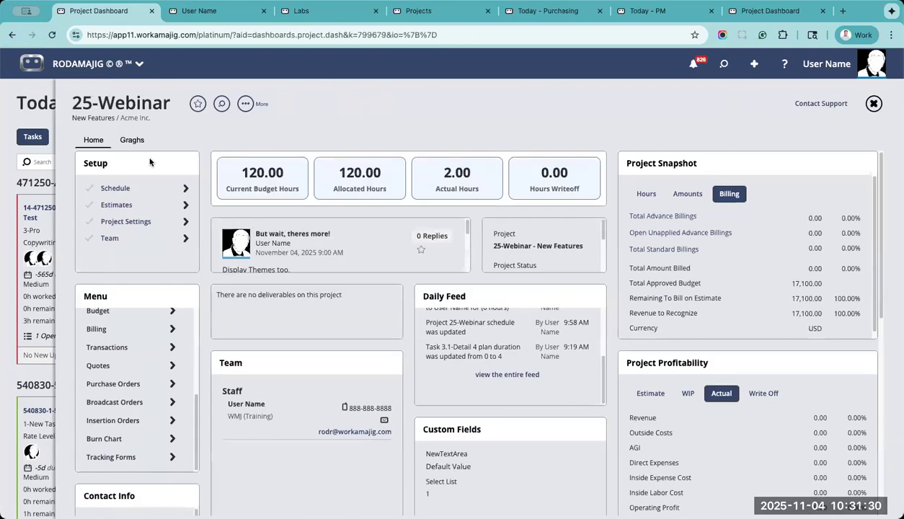
Step: View the Graghs page once more, and enter and leave edit mode on the dashboard's Home page without changing any widgets
left_click(132, 140)
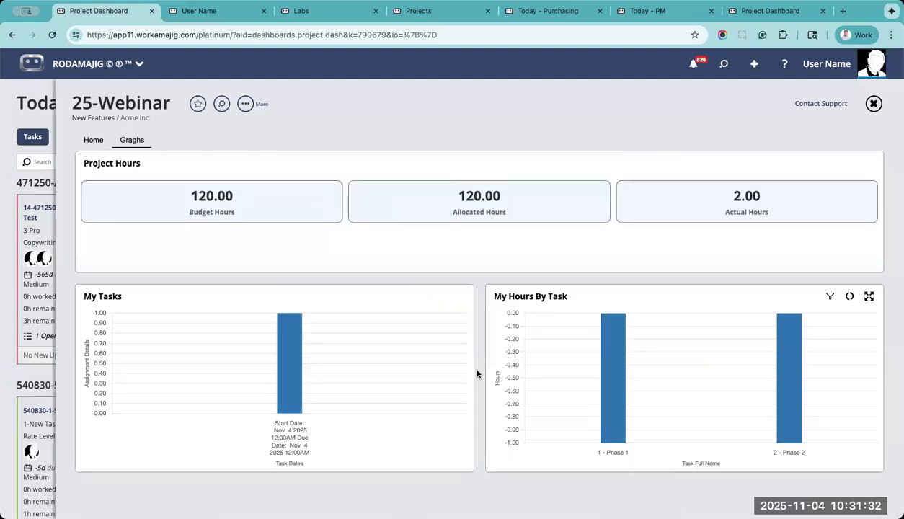
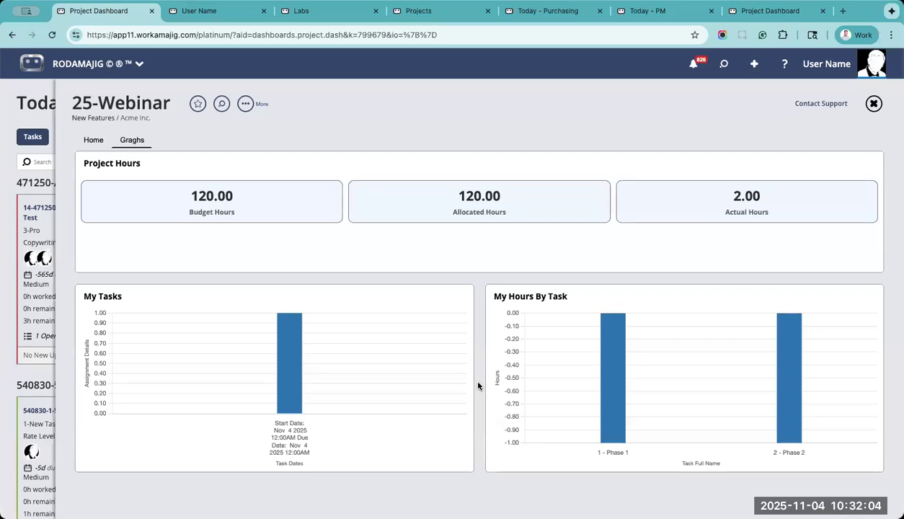
left_click(99, 145)
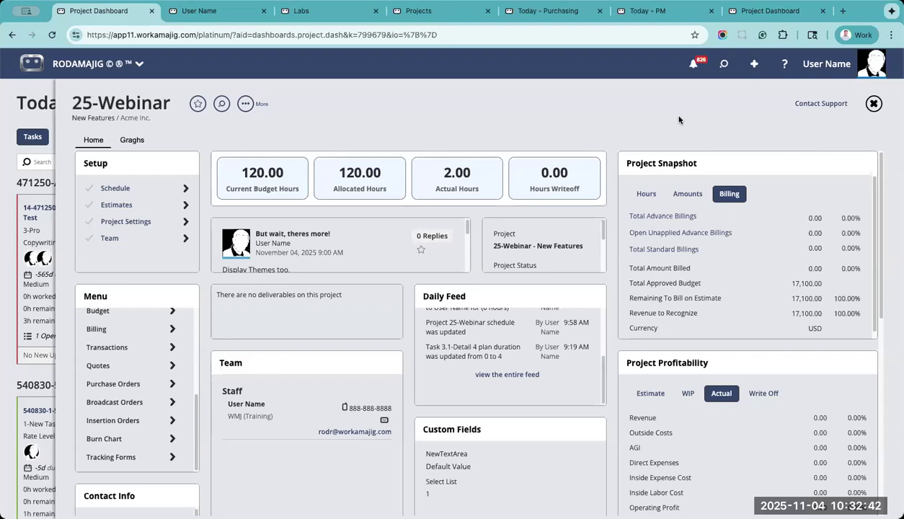
left_click(245, 105)
left_click(252, 131)
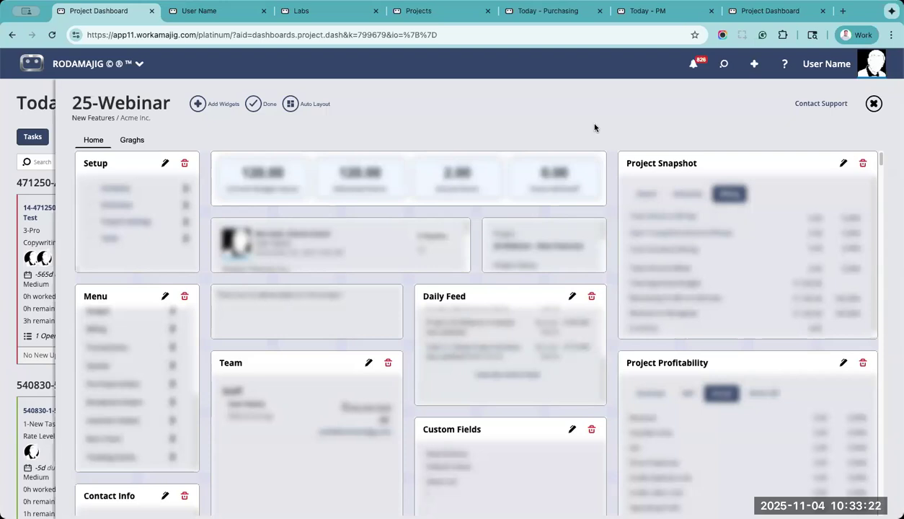
left_click(253, 104)
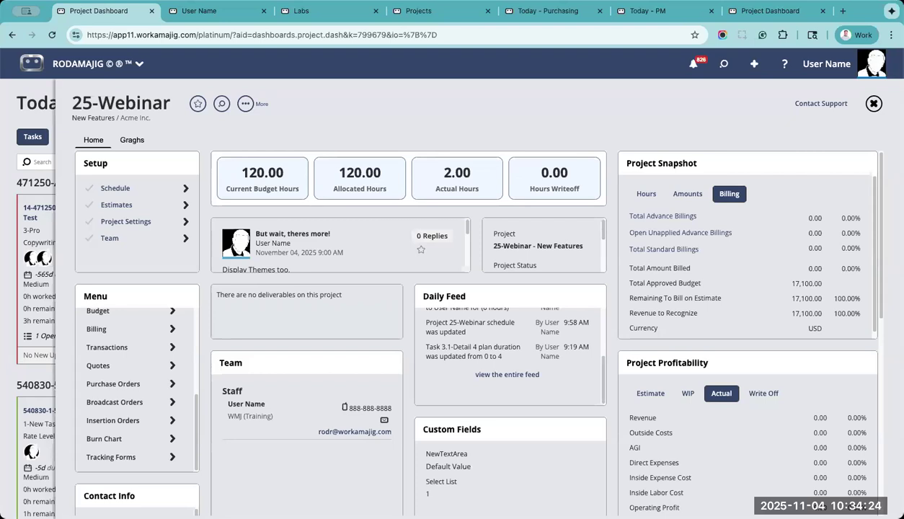
Step: Open the Workamajig support site in a new browser tab, search for "gragh" and open the Custom graphs guide
left_click(843, 13)
type("suppo")
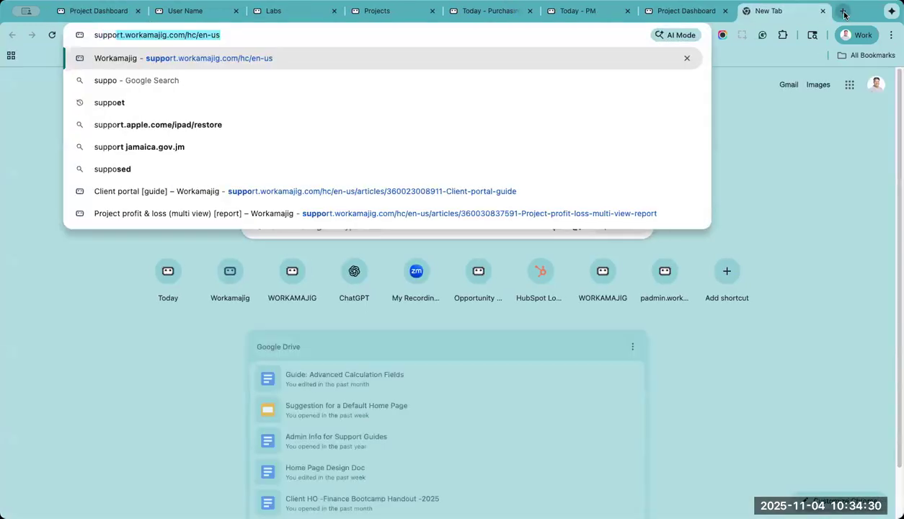
key("Return")
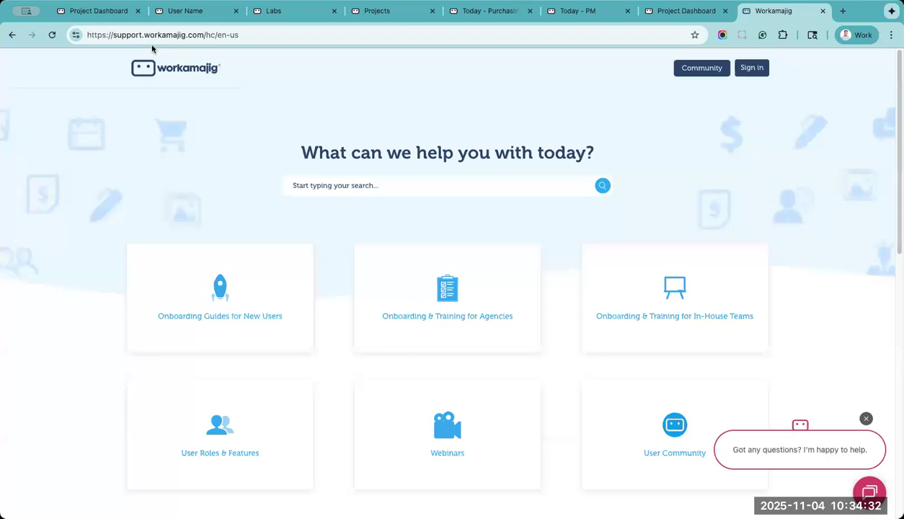
left_click(466, 187)
type("gragh")
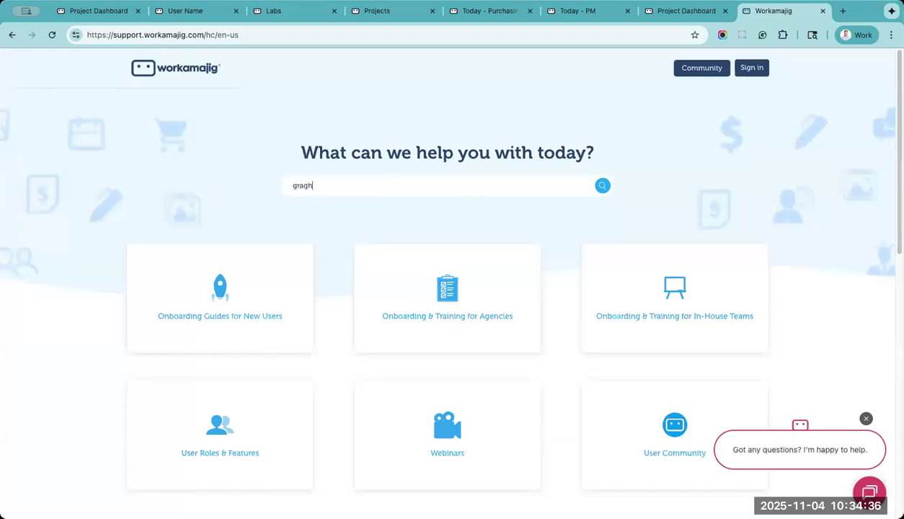
key("Return")
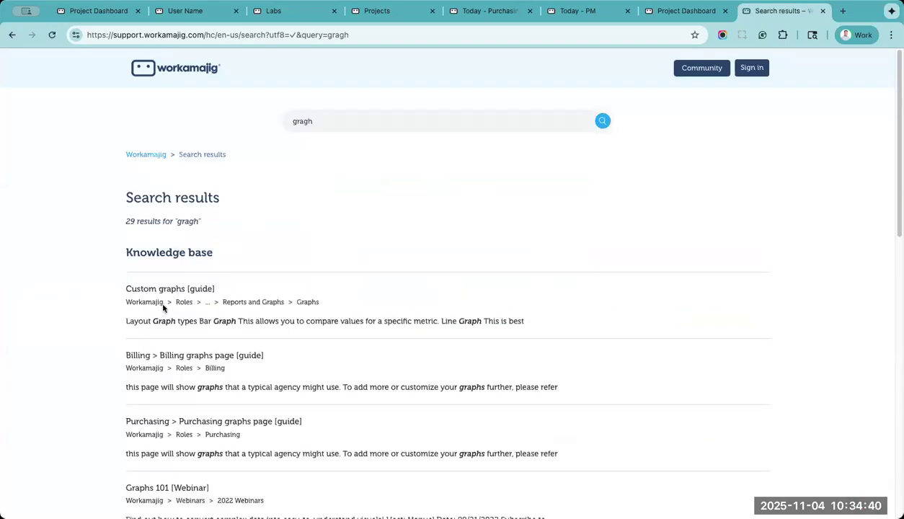
left_click(154, 289)
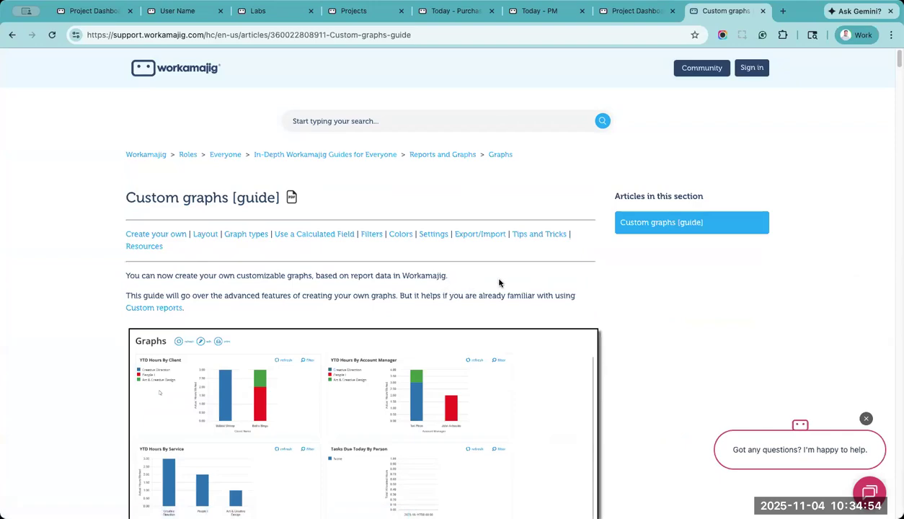
Step: Read through the Custom graphs guide's sections on creating a graph, choosing graph options and adding filters
scroll(499, 283, "down", 10)
scroll(499, 283, "down", 2)
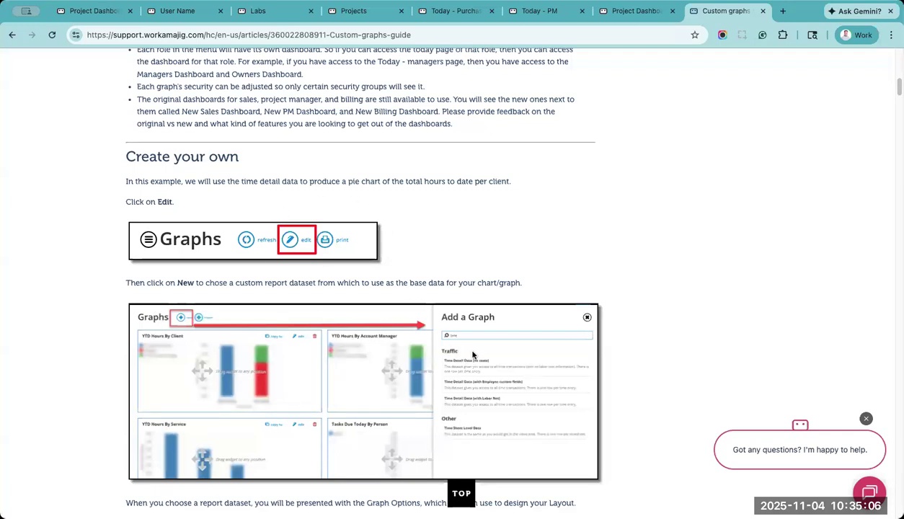
scroll(507, 414, "down", 15)
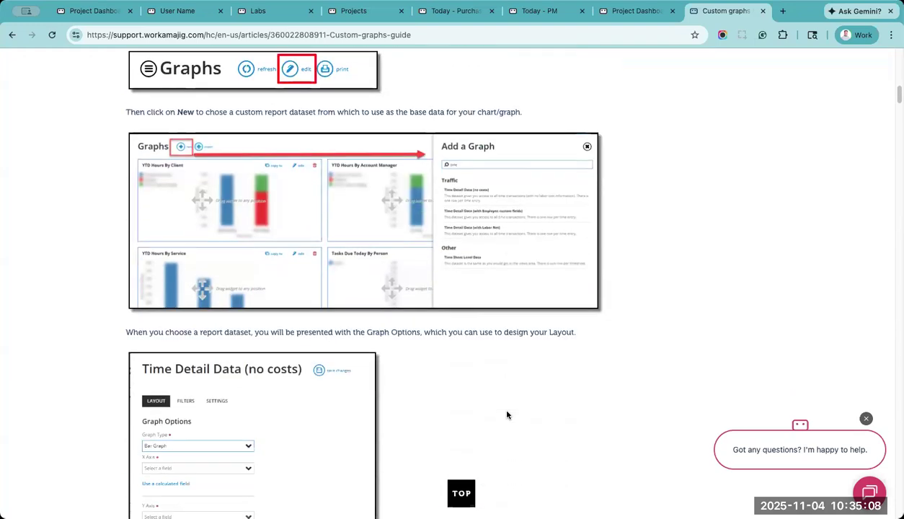
scroll(506, 414, "down", 5)
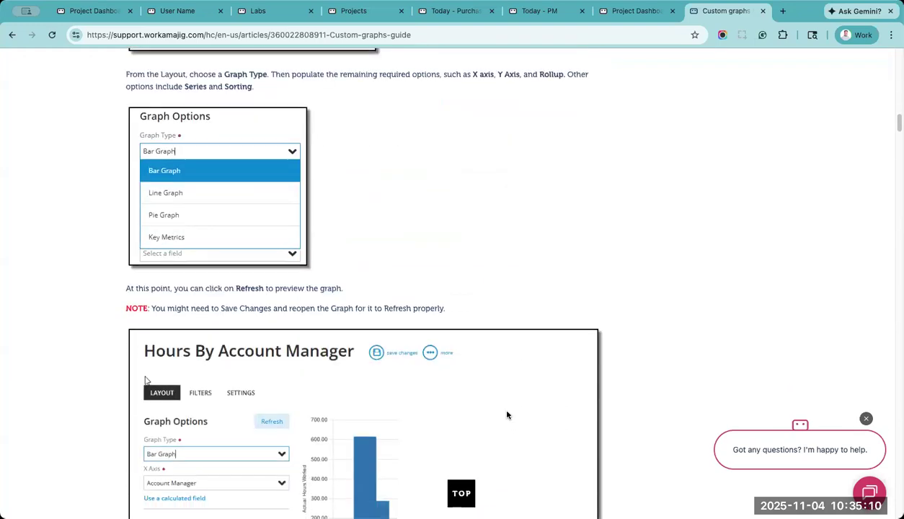
scroll(506, 414, "down", 5)
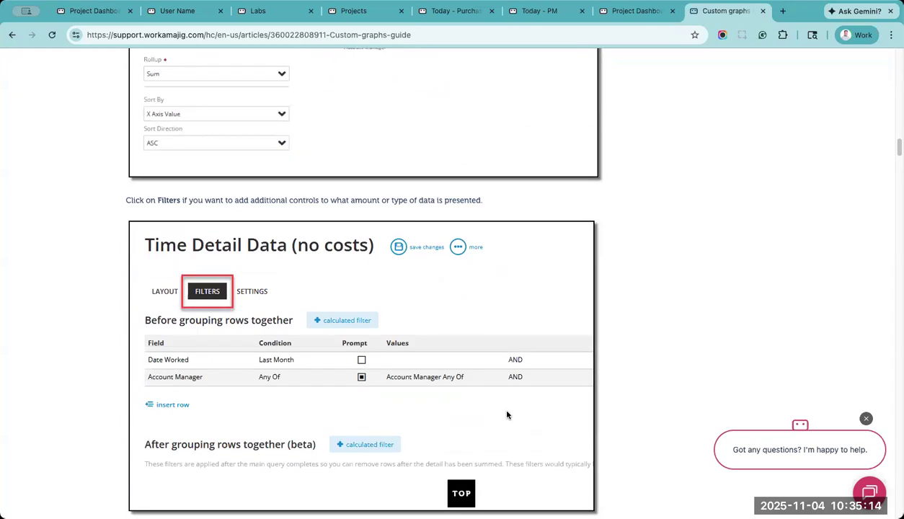
Step: Switch back to the 25-Webinar dashboard's browser tab, close that dashboard, and open the project manager role's pm graphs page
left_click(109, 13)
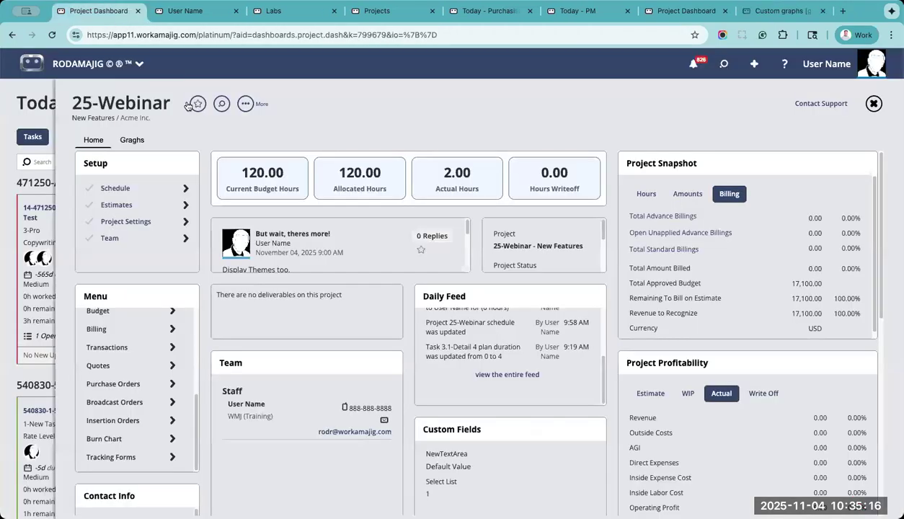
left_click(30, 101)
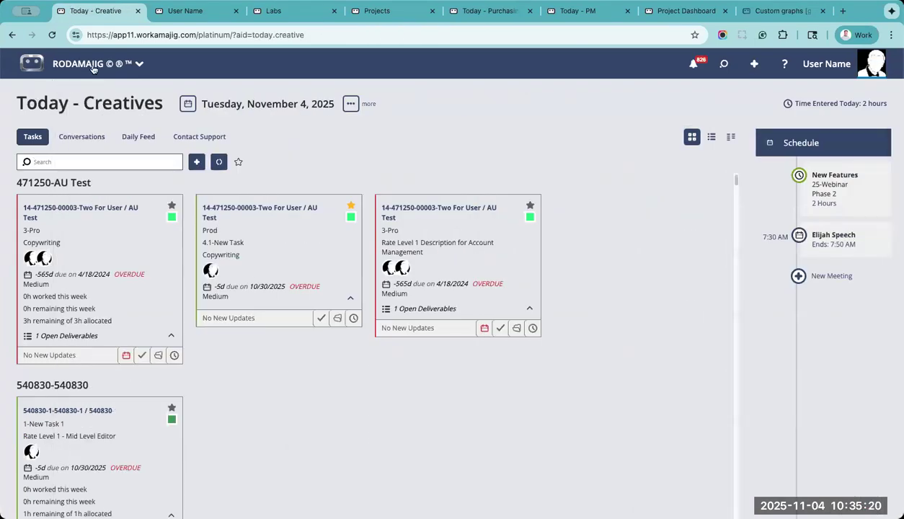
left_click(91, 66)
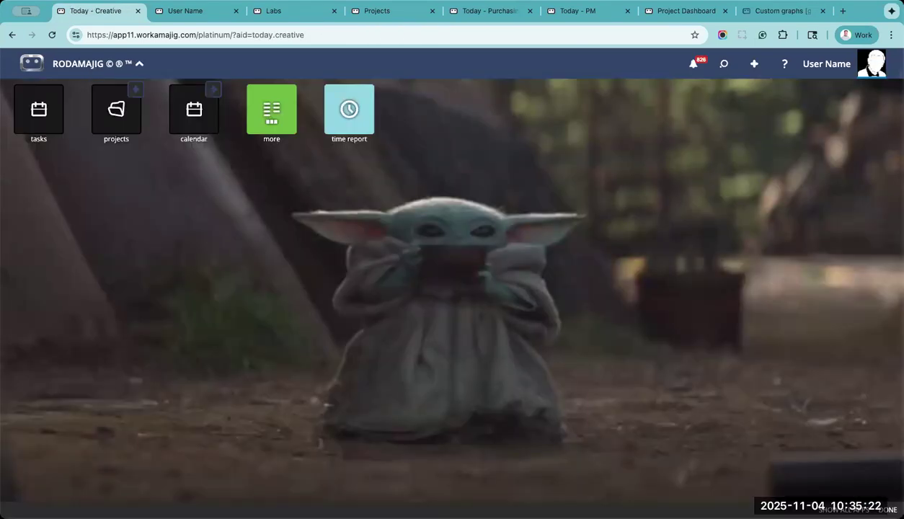
left_click(842, 509)
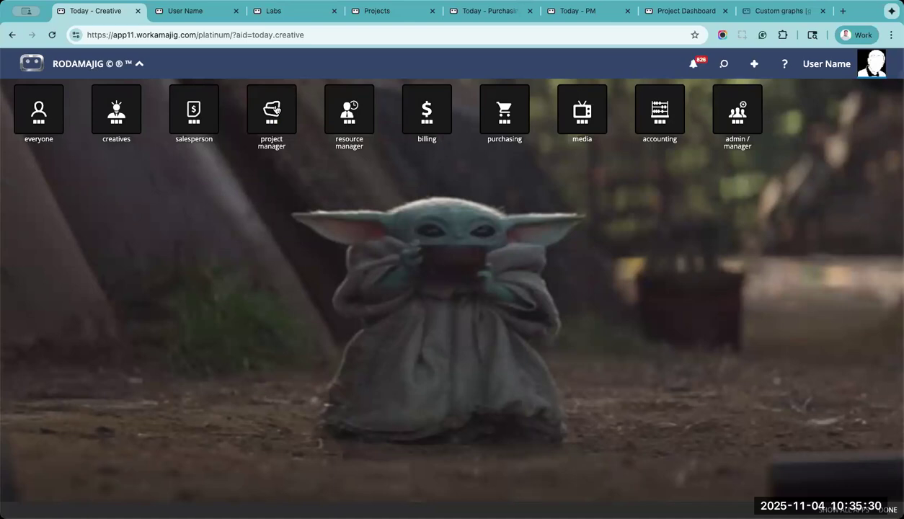
left_click(282, 120)
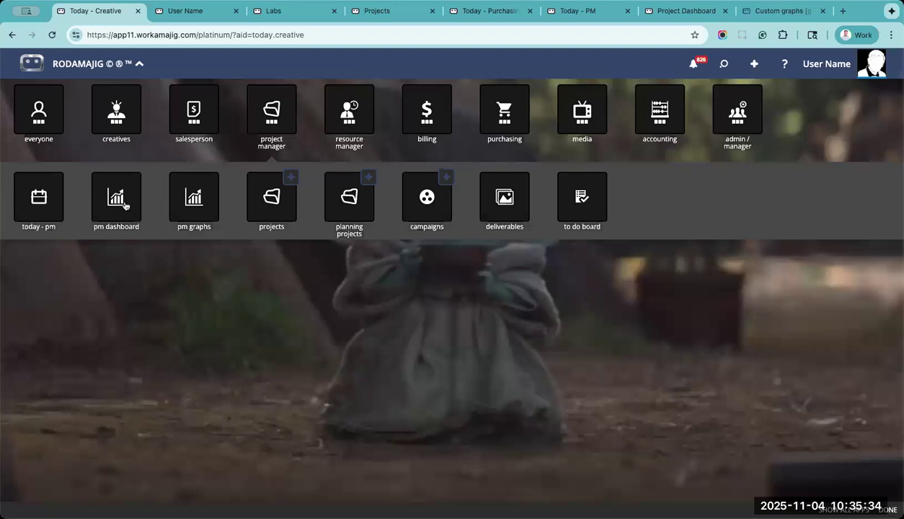
left_click(205, 212)
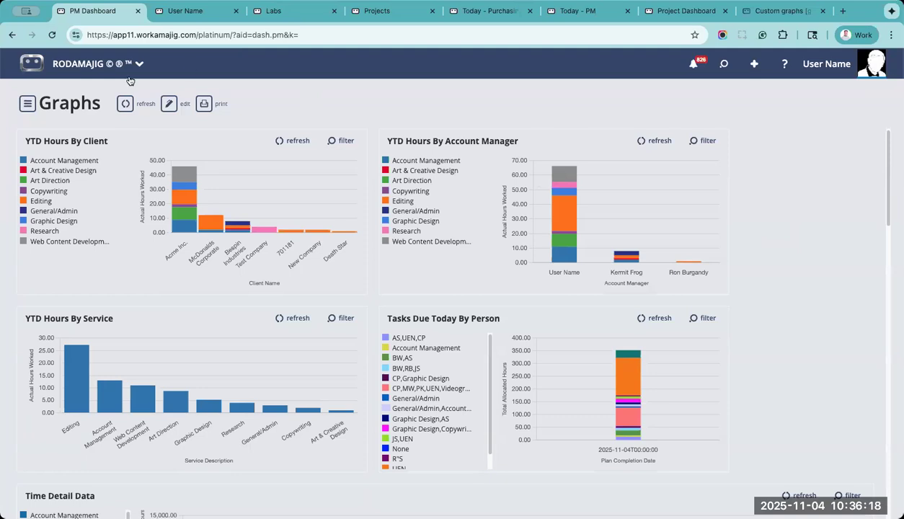
Step: Open the Projects list, open the dashboard of the -02-PW Testing Good Hours project, and return to the list
left_click(109, 70)
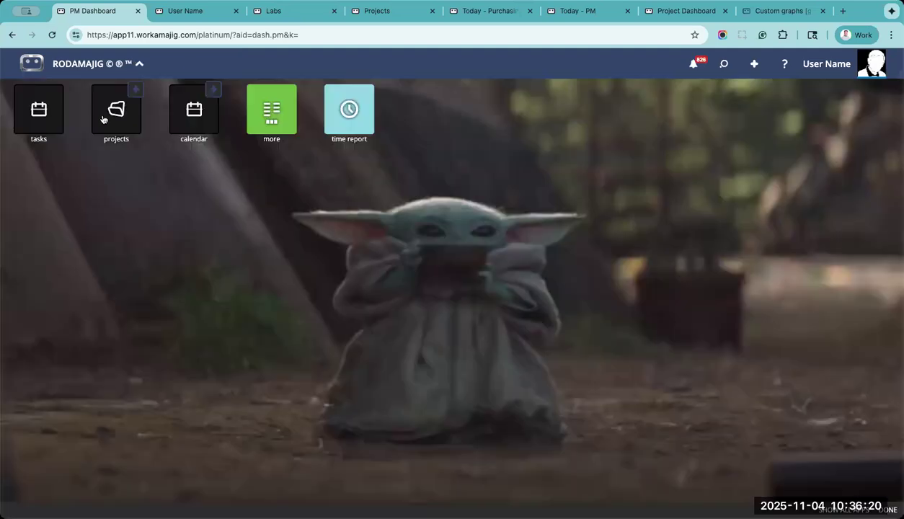
left_click(115, 115)
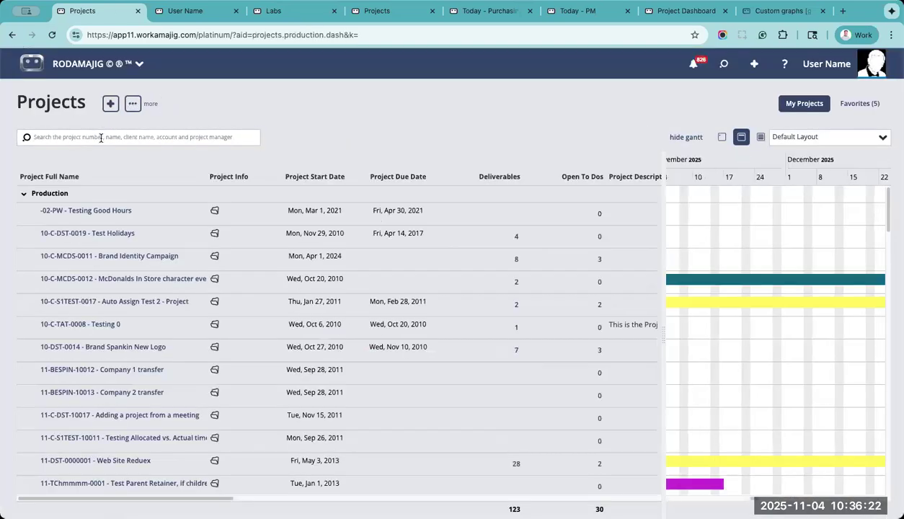
left_click(101, 137)
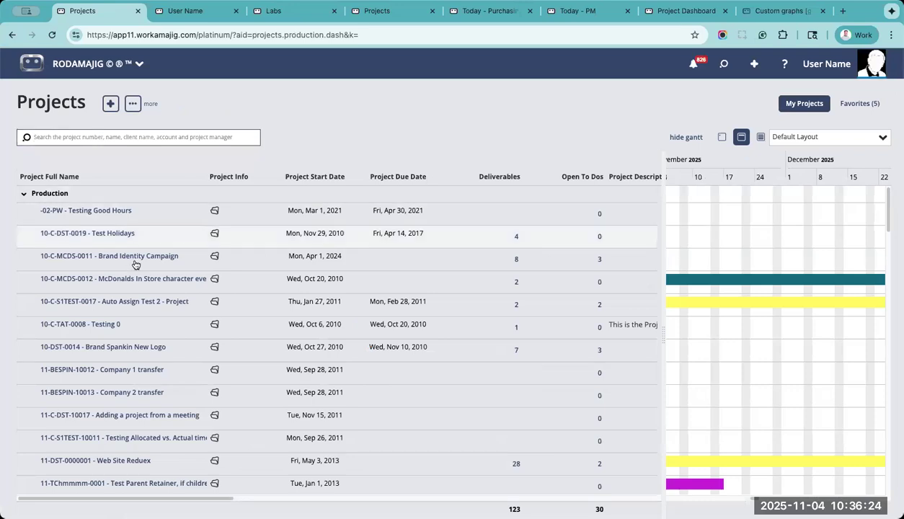
left_click(112, 212)
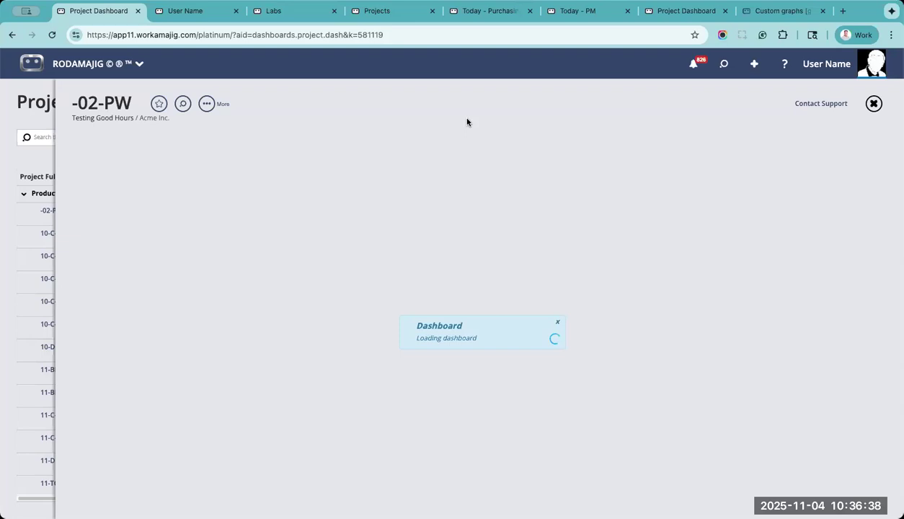
left_click(43, 105)
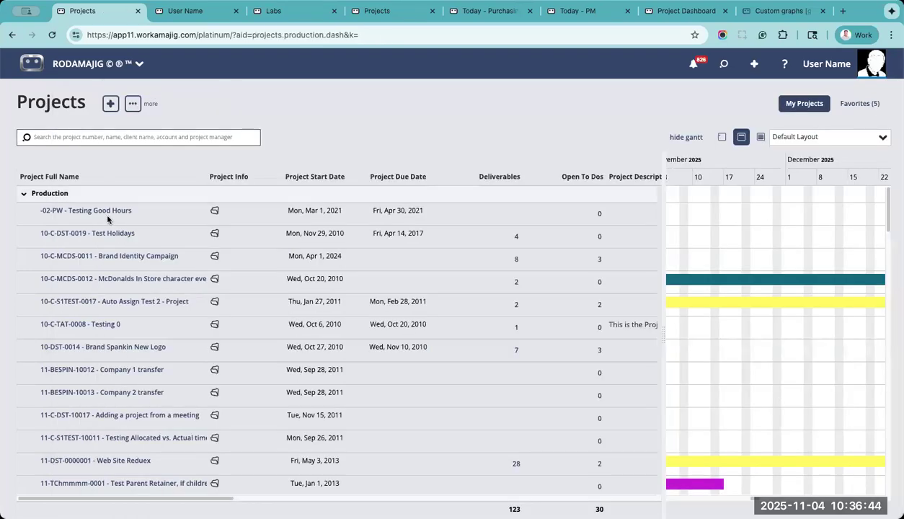
Step: Open the 10-C-MCDS-0011 Brand Identity Campaign project's dashboard and examine its Home page widgets, including Project Profitability
left_click(136, 257)
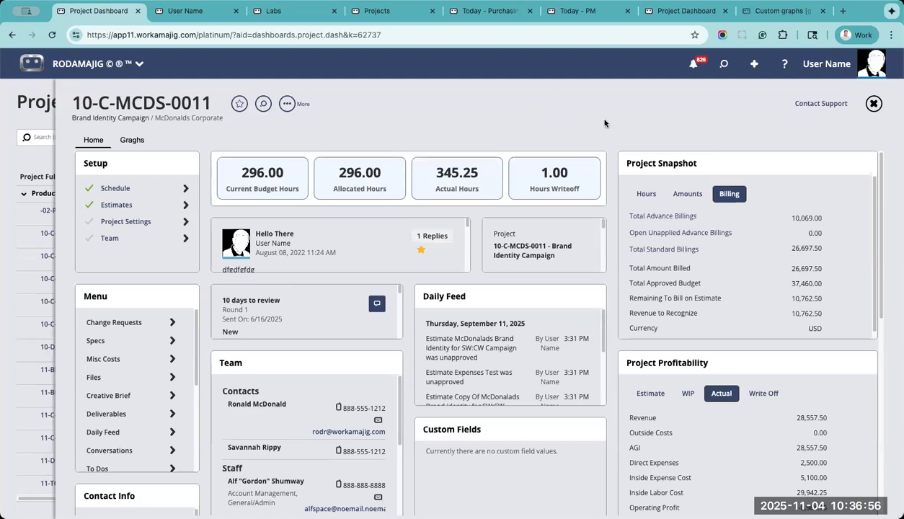
scroll(615, 339, "down", 10)
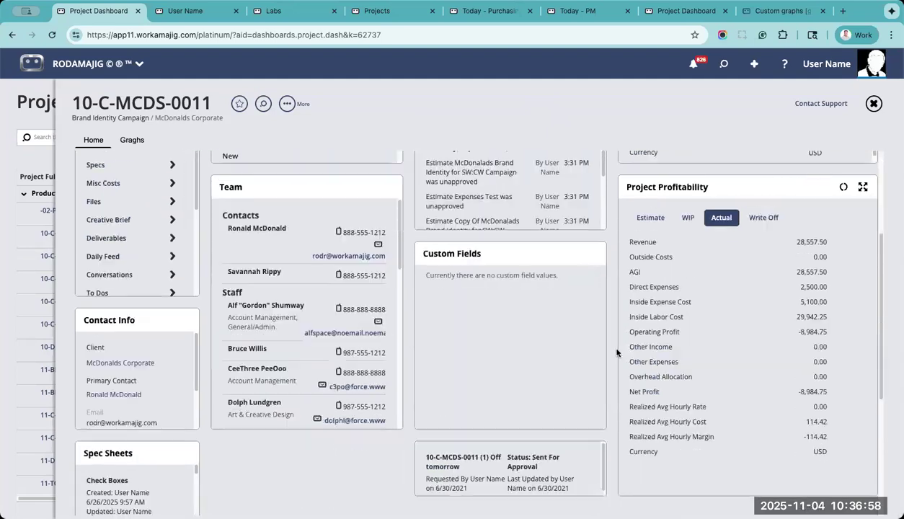